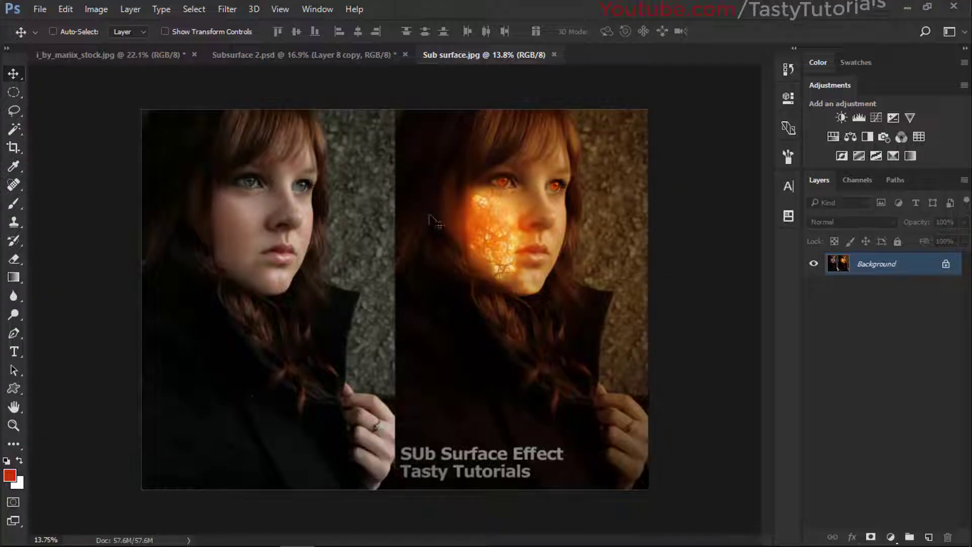
# Examine the glowing cheek and eyes in Sub surface.jpg and in Subsurface 2.psd as references for the effect
pyautogui.scroll(1, 462, 198)
pyautogui.scroll(4, 462, 198)
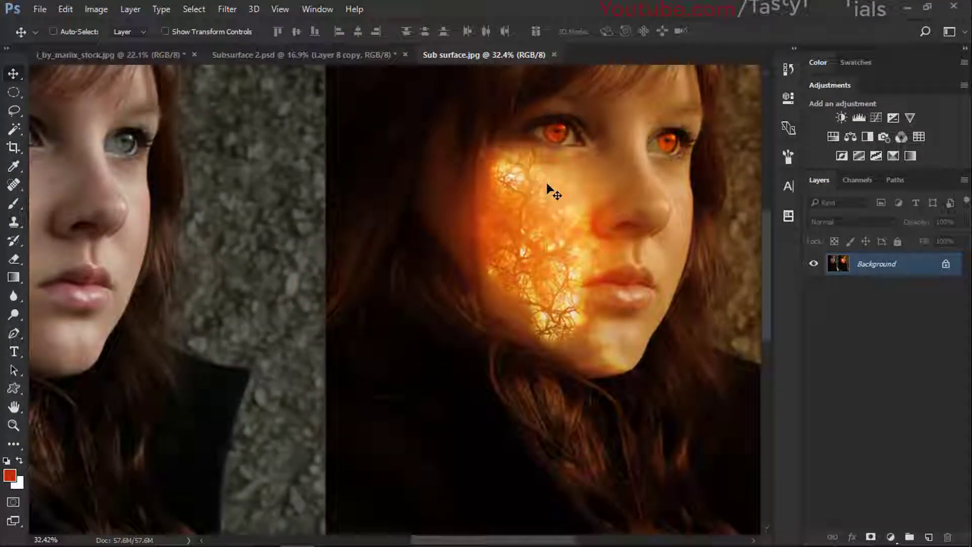
pyautogui.scroll(1, 548, 185)
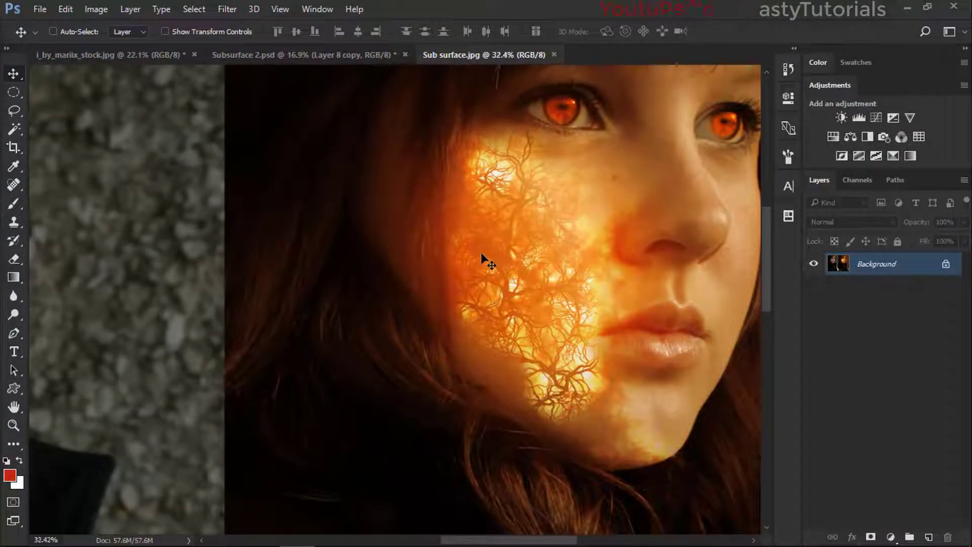
pyautogui.scroll(-3, 481, 254)
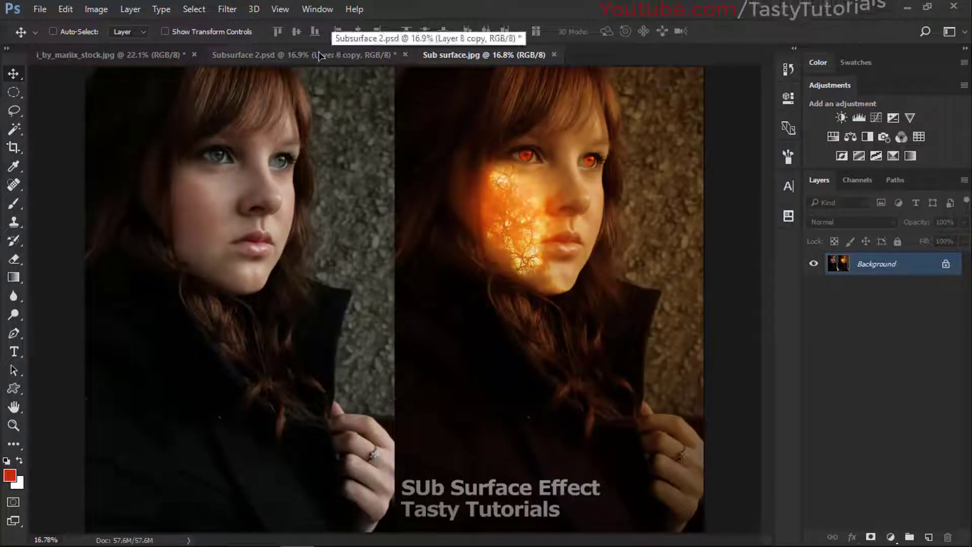
pyautogui.click(225, 54)
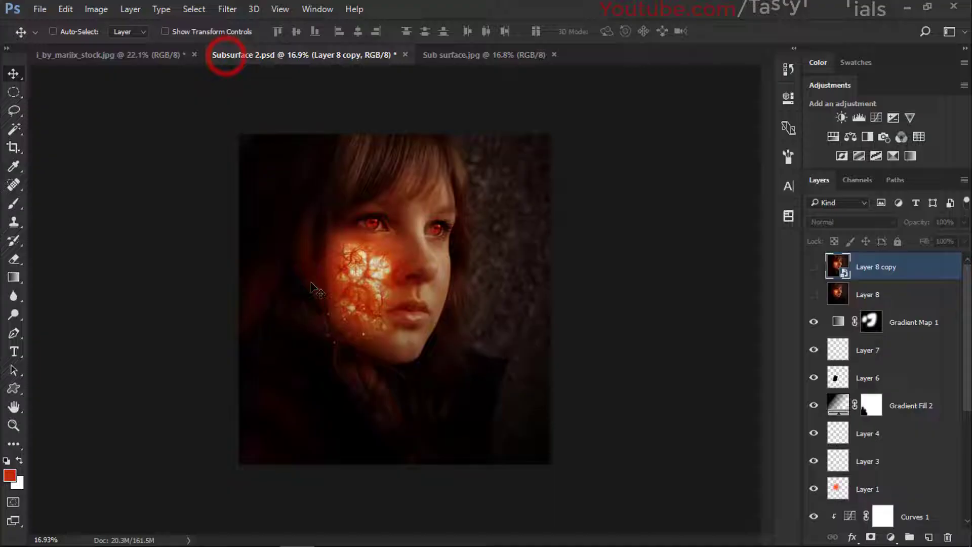
pyautogui.scroll(2, 359, 223)
pyautogui.scroll(1, 360, 223)
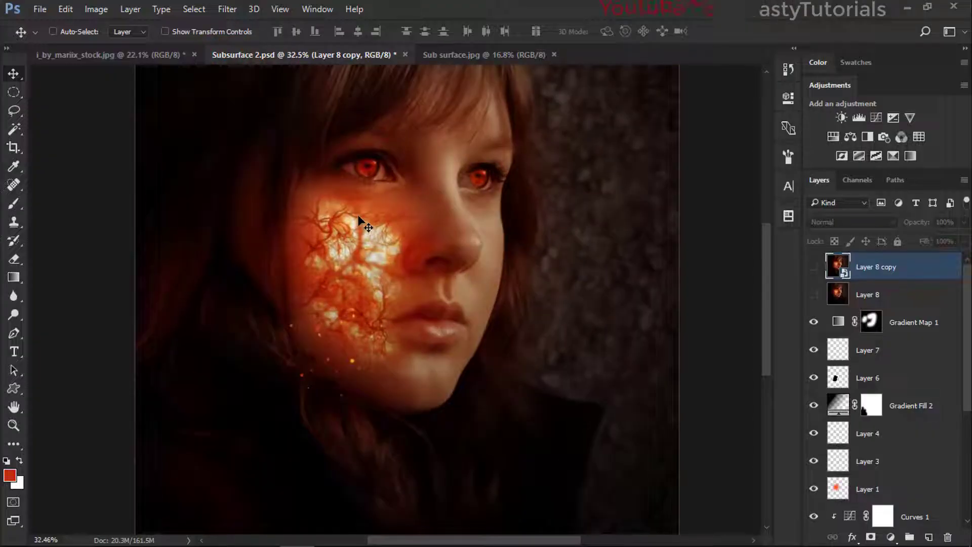
pyautogui.scroll(2, 359, 223)
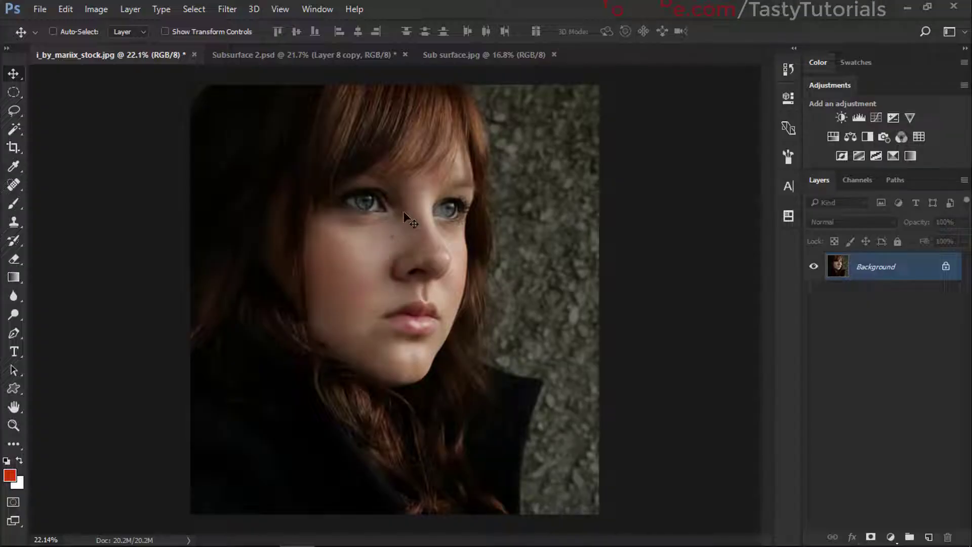
# Place the click3d_fractalnoise image from File Explorer into the portrait document and position it over the face
pyautogui.scroll(5, 341, 233)
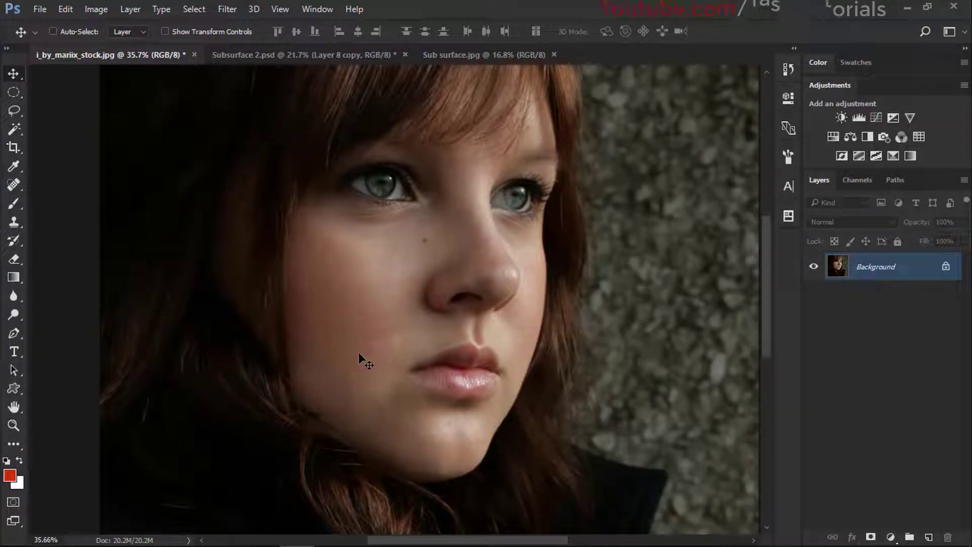
pyautogui.click(226, 533)
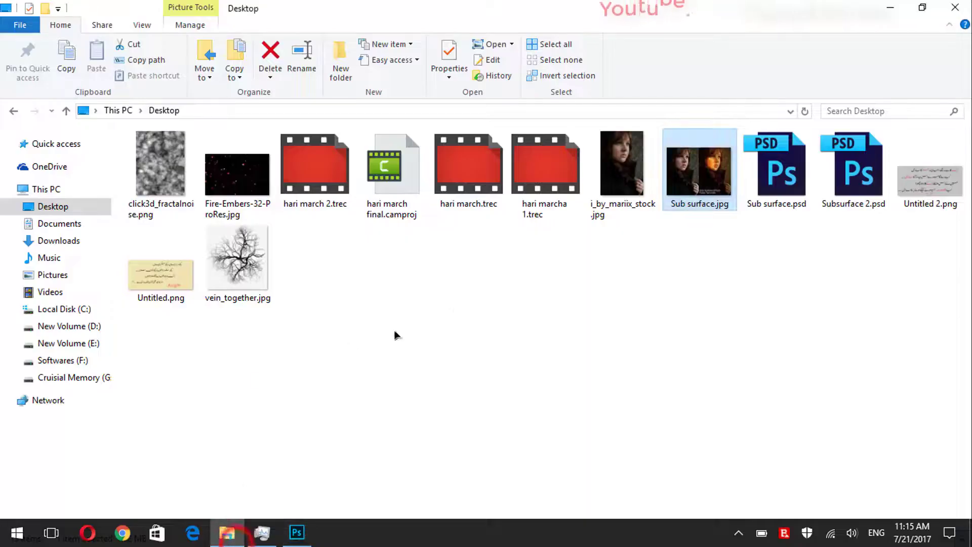
pyautogui.click(455, 309)
pyautogui.moveTo(172, 180); pyautogui.dragTo(311, 363)
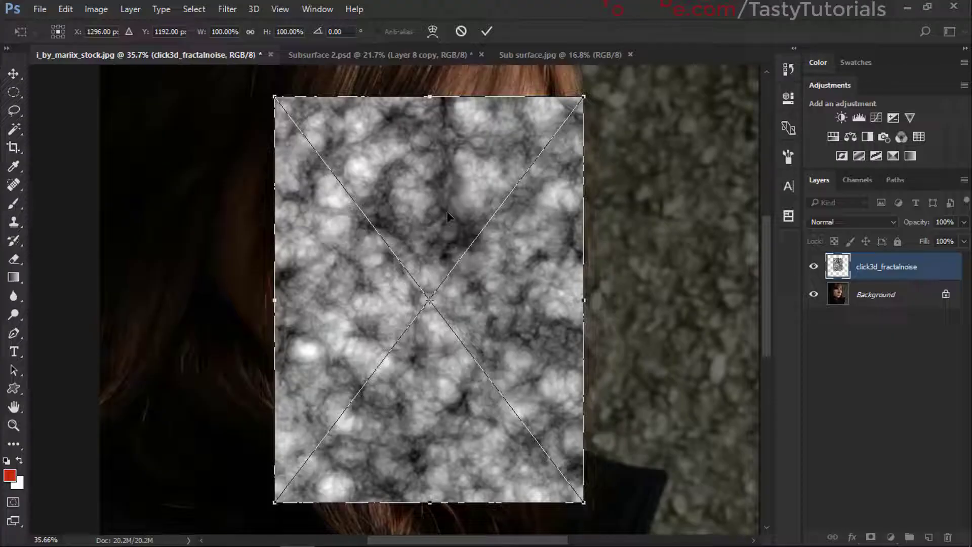
pyautogui.scroll(-3, 447, 216)
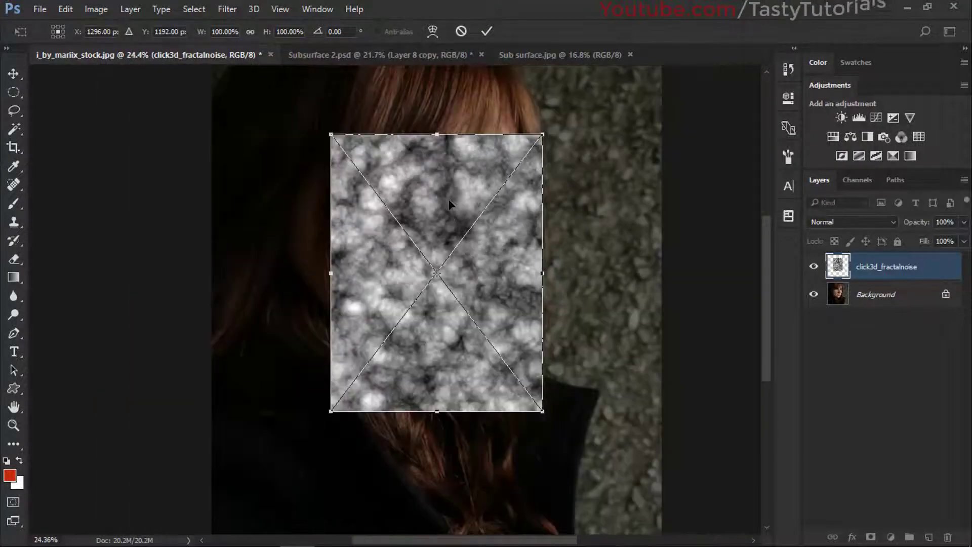
pyautogui.moveTo(448, 199); pyautogui.dragTo(421, 198)
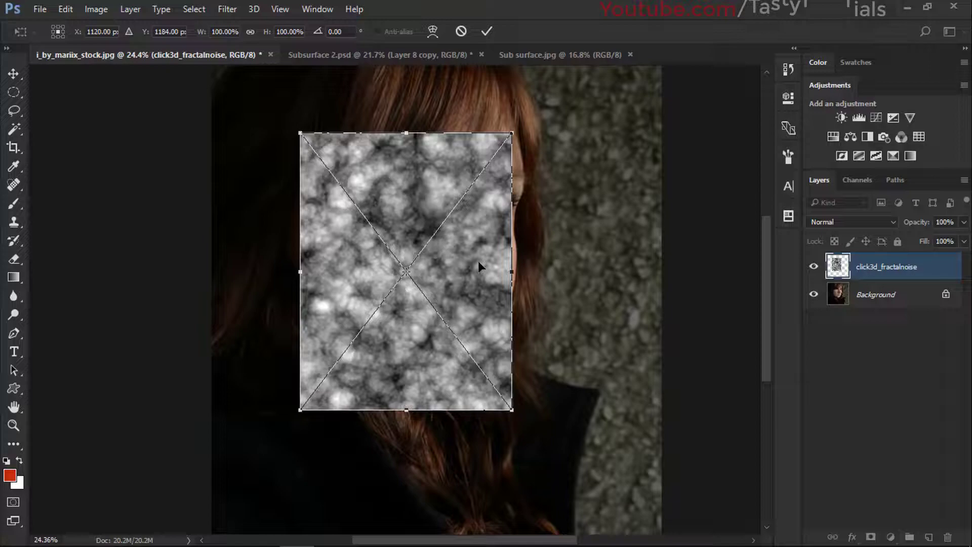
pyautogui.doubleClick(479, 262)
# Add a layer mask to the click3d_fractalnoise layer and hide the layer to reveal the face
pyautogui.scroll(2, 388, 296)
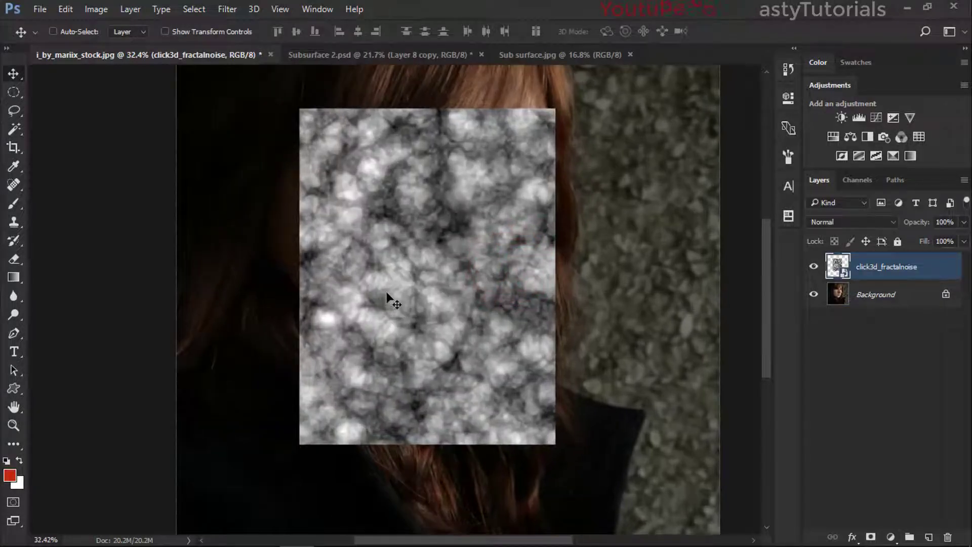
pyautogui.click(814, 266)
pyautogui.click(814, 266)
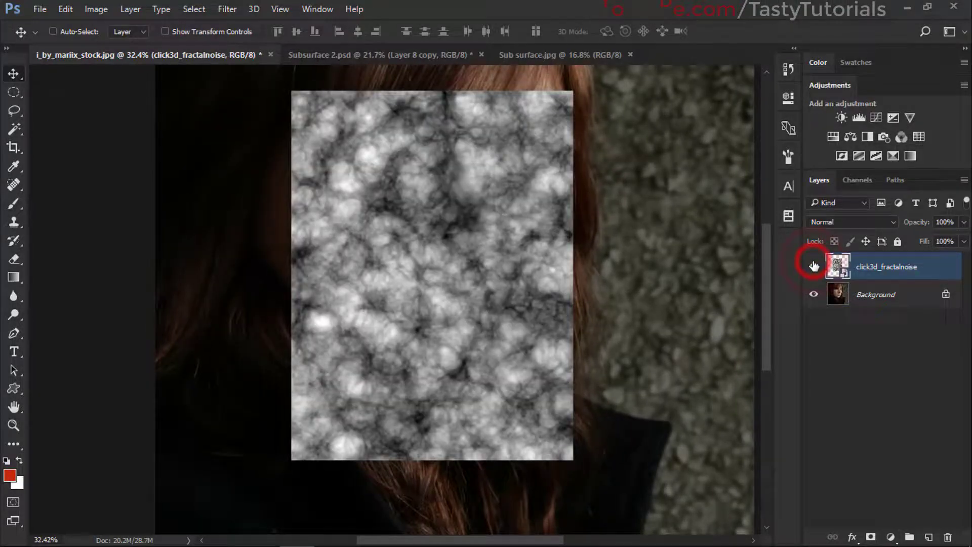
pyautogui.click(815, 266)
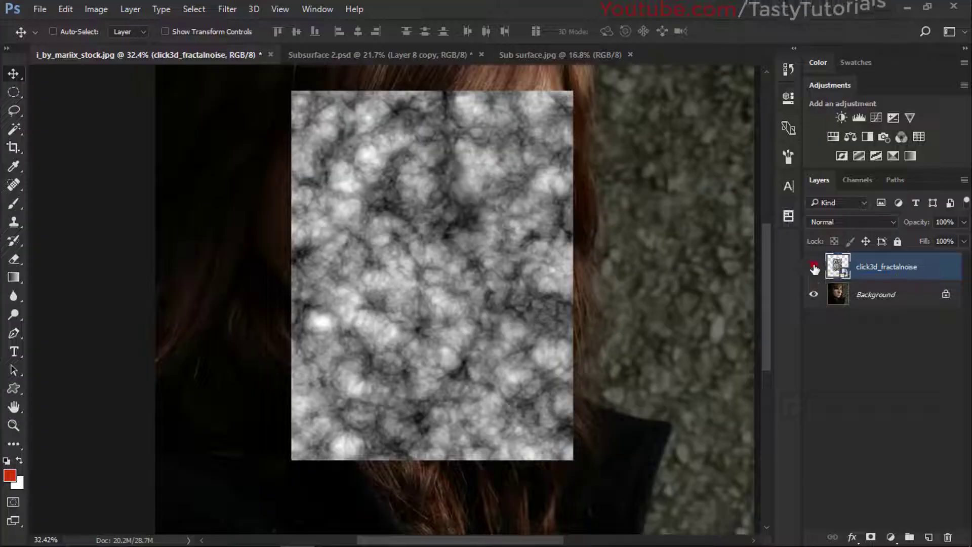
pyautogui.click(814, 266)
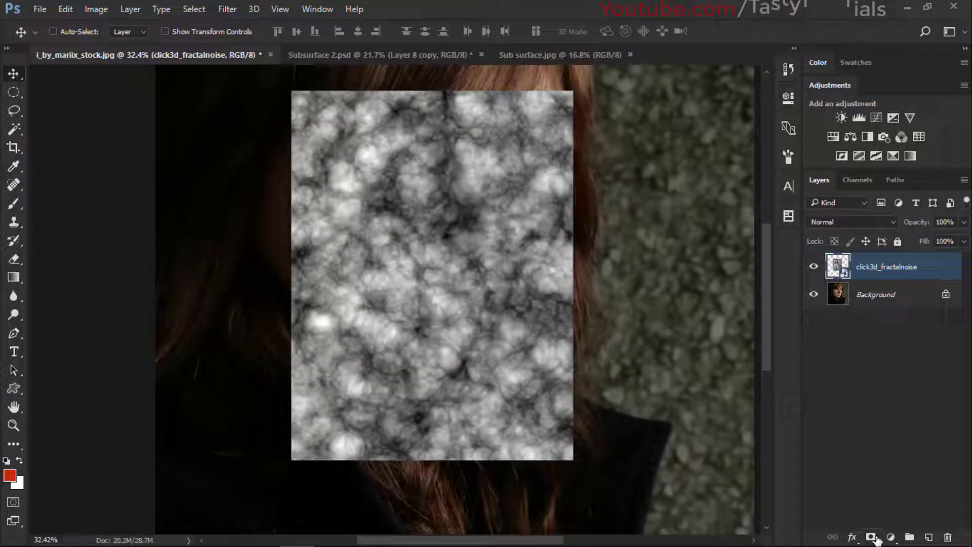
pyautogui.click(872, 537)
pyautogui.click(814, 268)
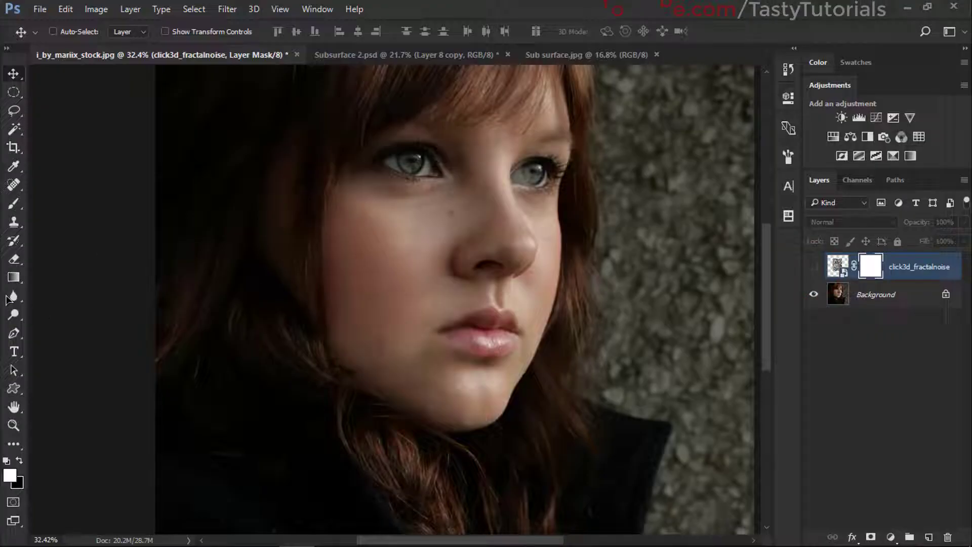
# Start a Pen tool path beside the bridge of the nose, just below the inner corner of the nearer eye
pyautogui.press('p')
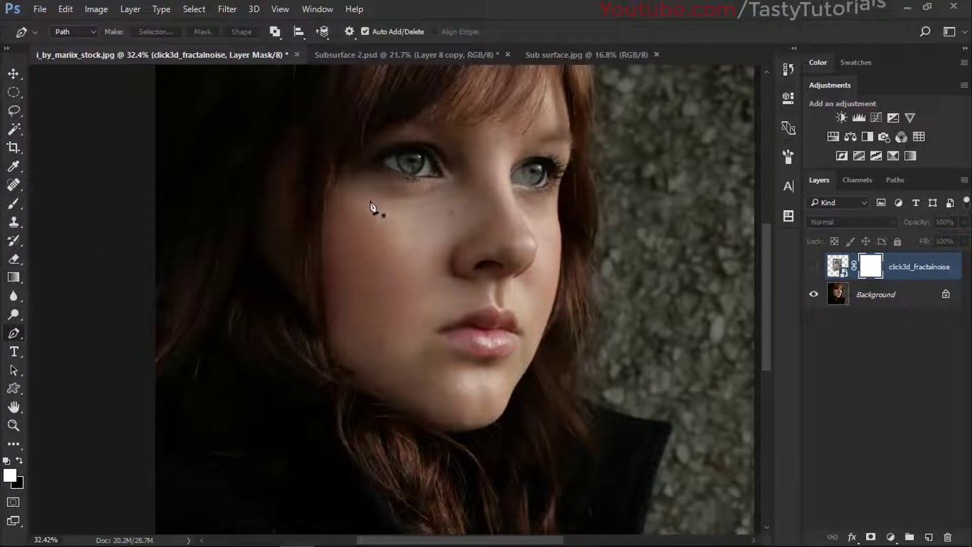
pyautogui.scroll(5, 465, 199)
pyautogui.moveTo(454, 198); pyautogui.dragTo(463, 147)
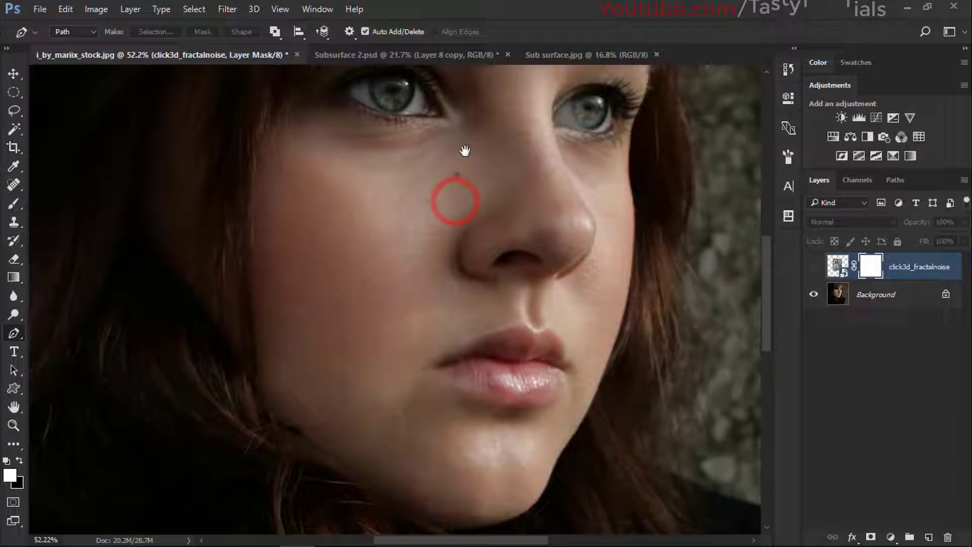
pyautogui.click(463, 138)
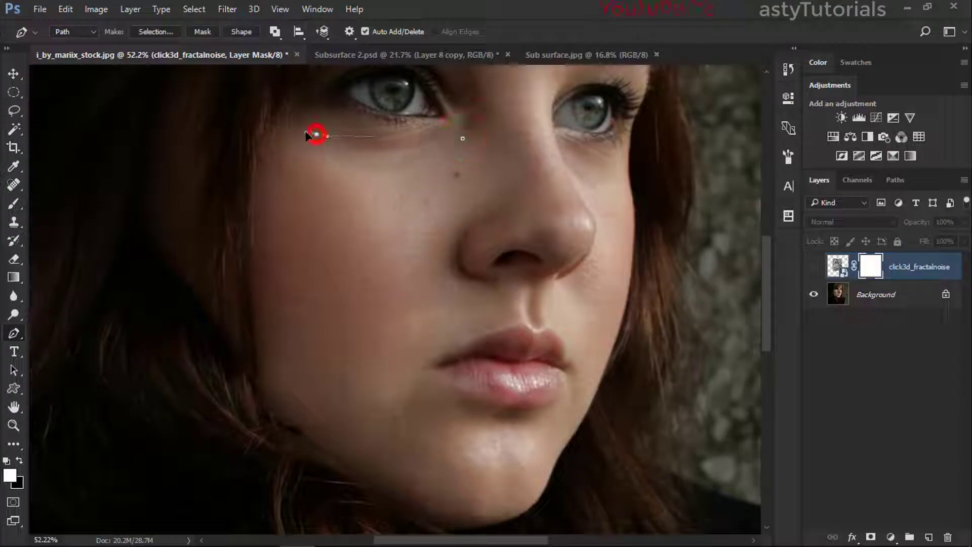
pyautogui.moveTo(305, 133); pyautogui.dragTo(321, 105)
pyautogui.hotkey('ctrl', 'alt', 'z')
pyautogui.moveTo(317, 88); pyautogui.dragTo(295, 84)
pyautogui.hotkey('ctrl', 'alt', 'z')
pyautogui.hotkey('ctrl', 'alt', 'z')
# Continue the path under the eye, down the outer cheek and jaw, then around the chin and up past the lips
pyautogui.click(370, 125)
pyautogui.moveTo(262, 140); pyautogui.dragTo(254, 169)
pyautogui.moveTo(270, 262); pyautogui.dragTo(274, 298)
pyautogui.moveTo(289, 376); pyautogui.dragTo(298, 388)
pyautogui.moveTo(357, 424); pyautogui.dragTo(361, 469)
pyautogui.hotkey('ctrl', 'z')
pyautogui.moveTo(486, 290); pyautogui.dragTo(454, 277)
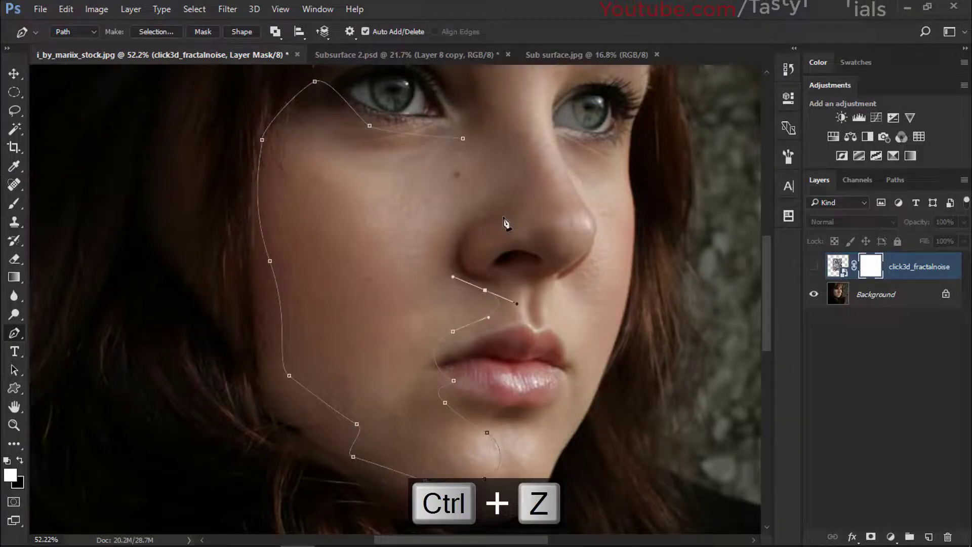
# Curve the path around the nostril and up the side of the nose, closing it at its starting point
pyautogui.moveTo(501, 209); pyautogui.dragTo(530, 204)
pyautogui.moveTo(501, 171); pyautogui.dragTo(493, 159)
pyautogui.click(475, 132)
pyautogui.click(460, 143)
pyautogui.click(463, 139)
pyautogui.scroll(-5, 375, 229)
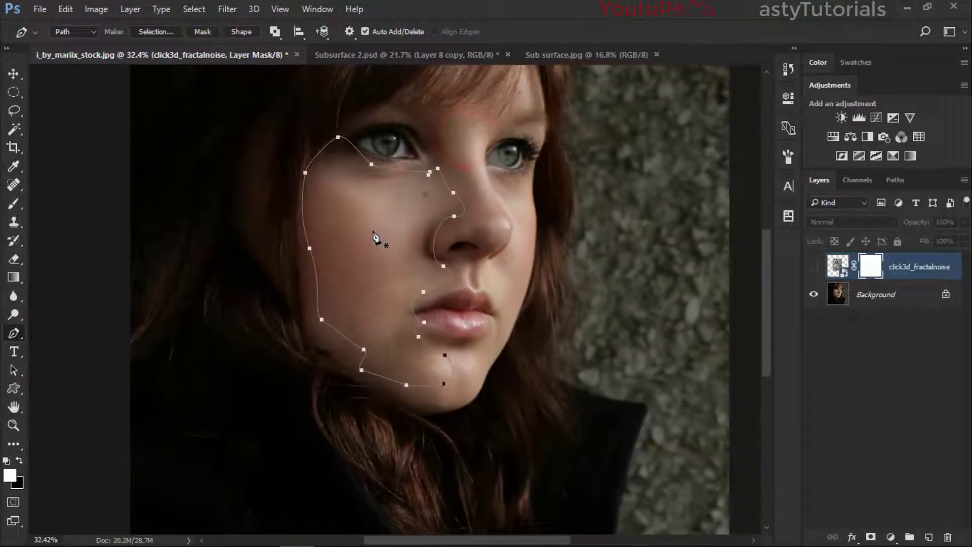
# Compare the cheek path with the fractal noise texture by showing and hiding the click3d_fractalnoise layer
pyautogui.scroll(1, 375, 237)
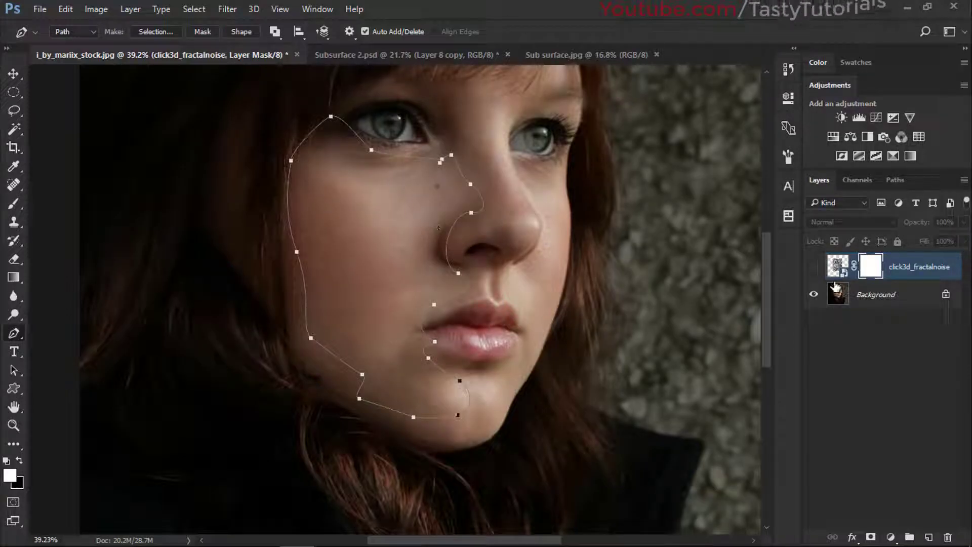
pyautogui.click(813, 268)
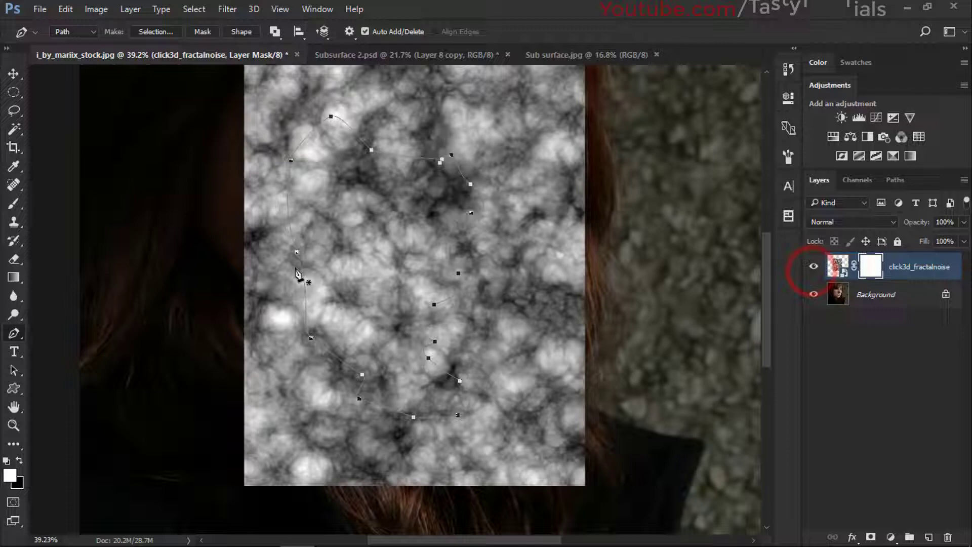
pyautogui.click(814, 267)
pyautogui.click(814, 266)
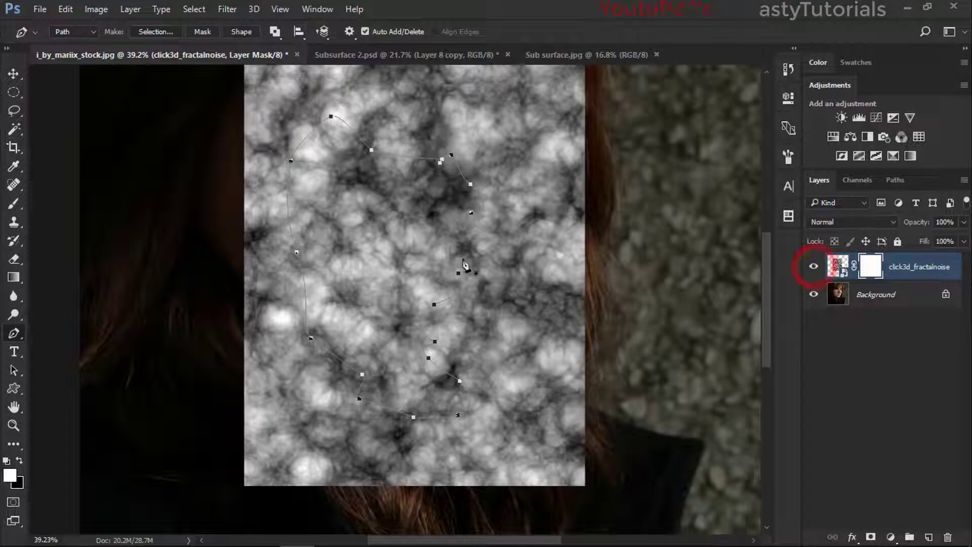
pyautogui.click(814, 267)
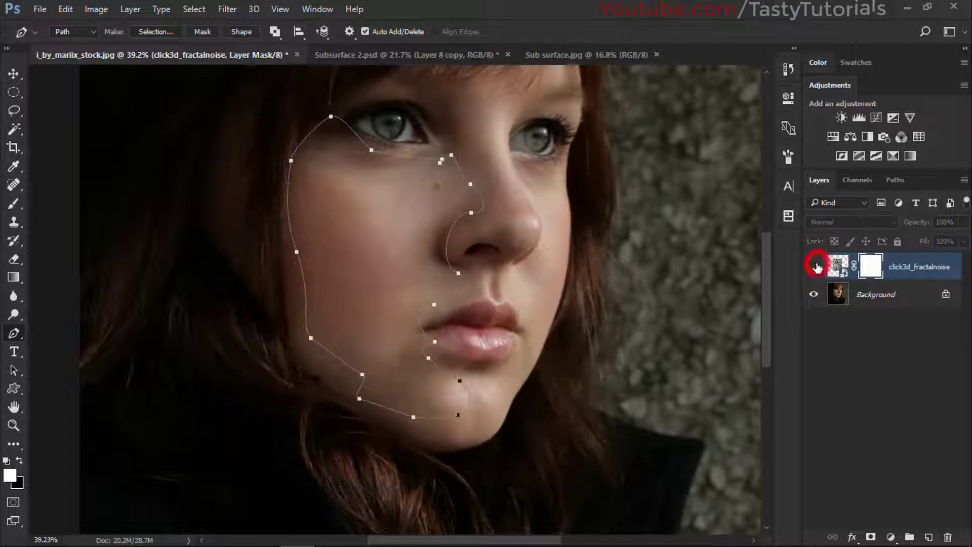
# Convert the closed cheek path into a selection
pyautogui.rightClick(370, 203)
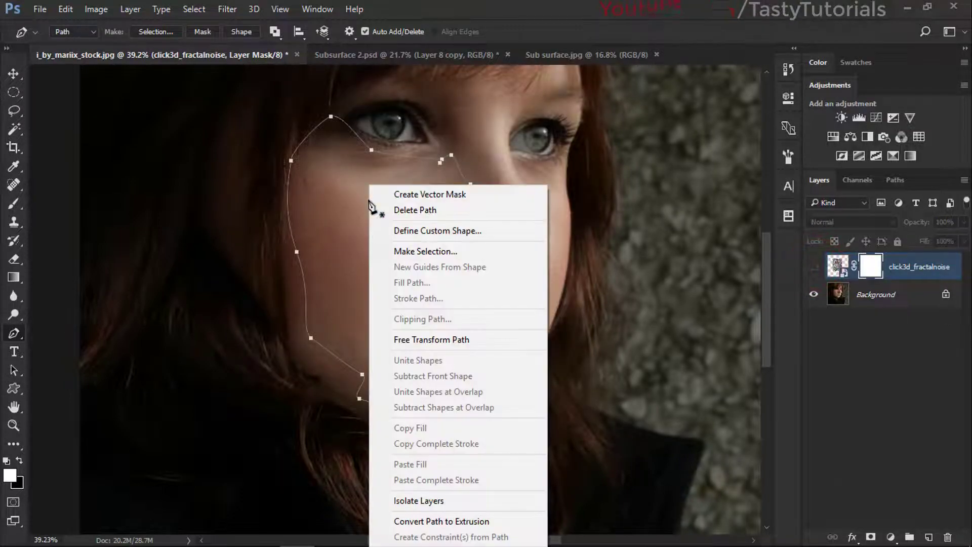
pyautogui.click(411, 254)
pyautogui.click(561, 146)
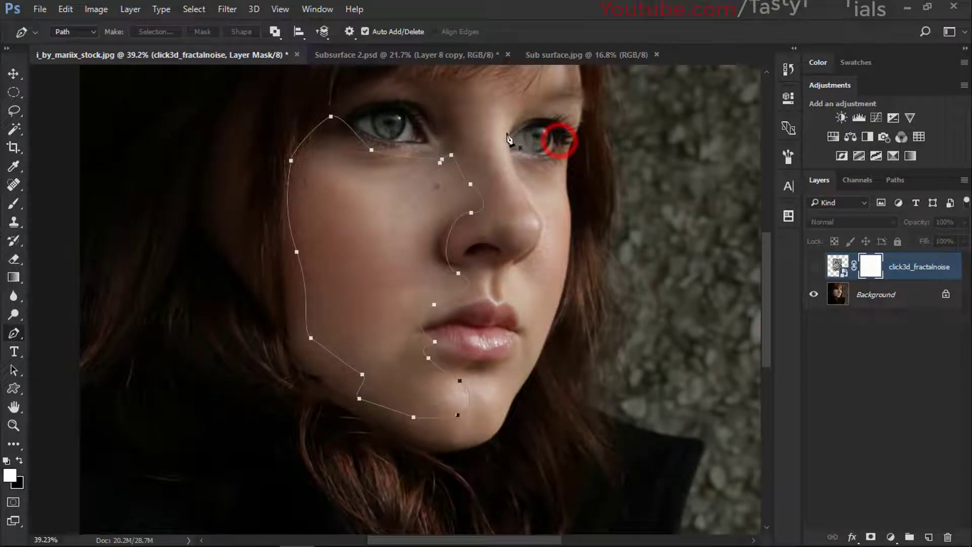
# Show the click3d_fractalnoise layer, fill the selected cheek area of its mask with black, and deselect
pyautogui.click(814, 267)
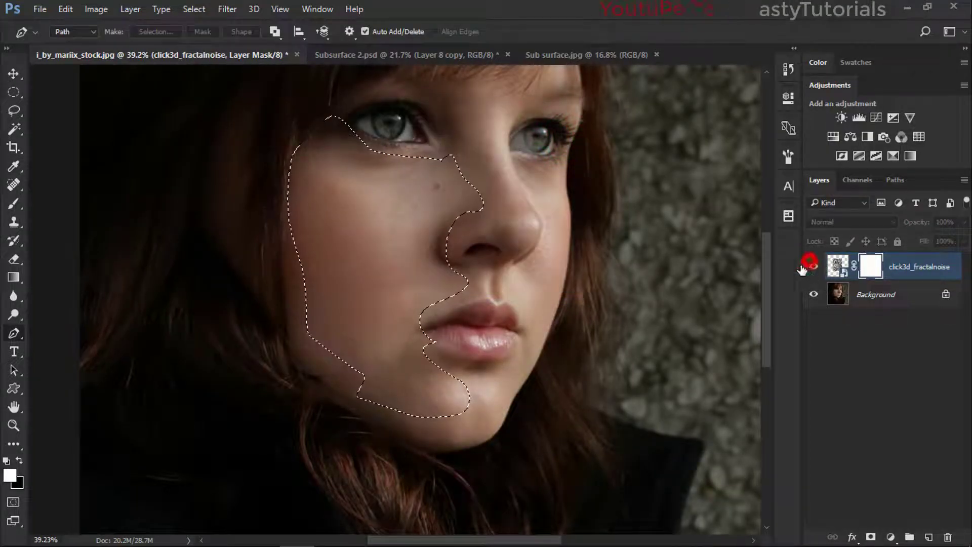
pyautogui.click(871, 267)
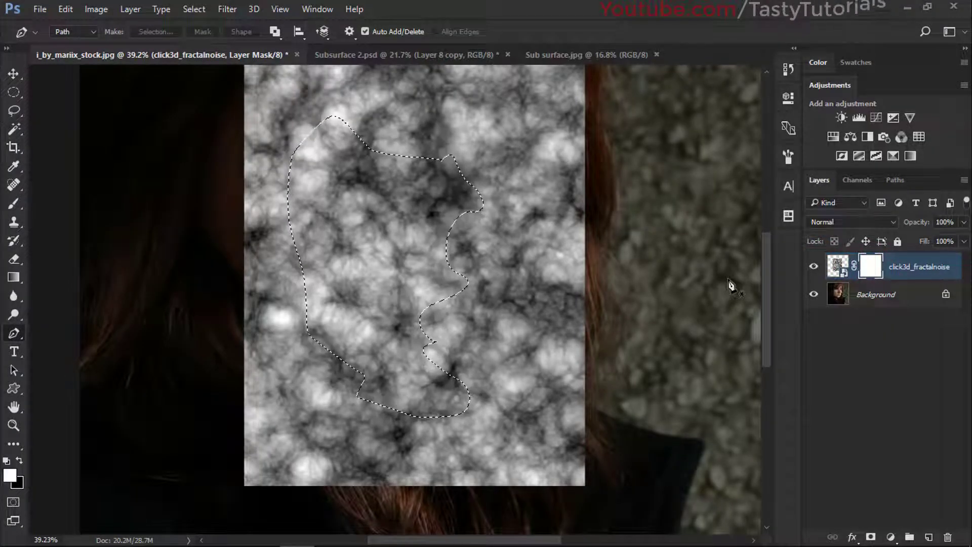
pyautogui.hotkey('ctrl', 'BackSpace')
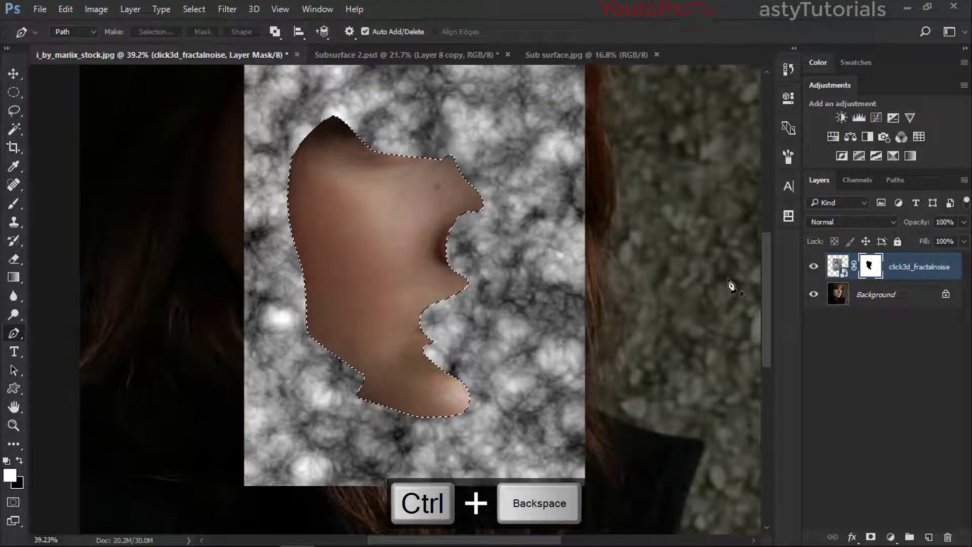
pyautogui.hotkey('ctrl', 'd')
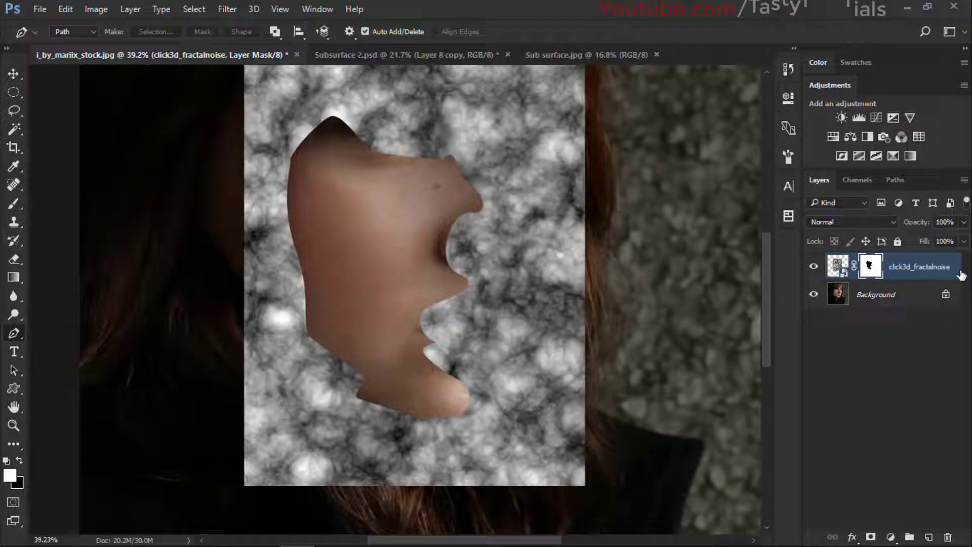
# Try inverting the click3d_fractalnoise layer mask, and undo the inversion
pyautogui.click(867, 265)
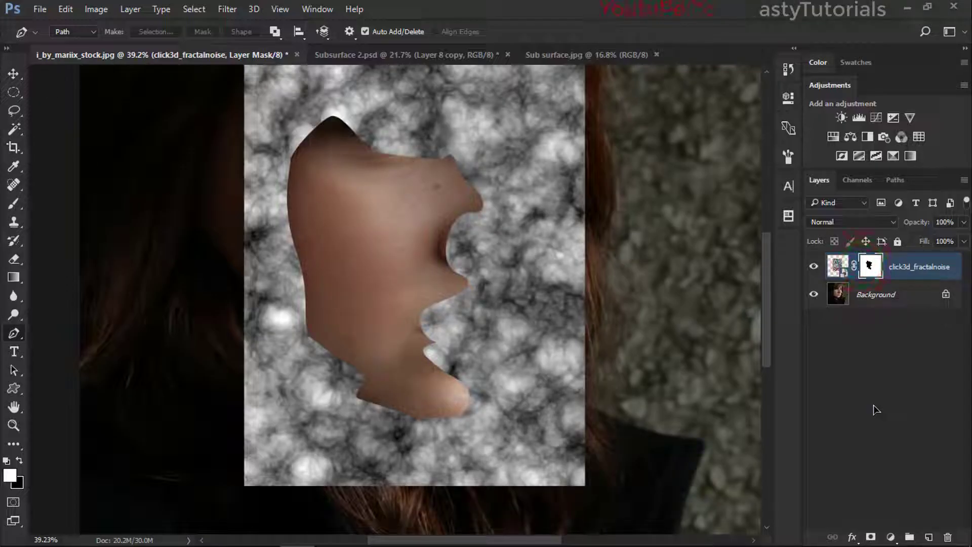
pyautogui.hotkey('ctrl', 'i')
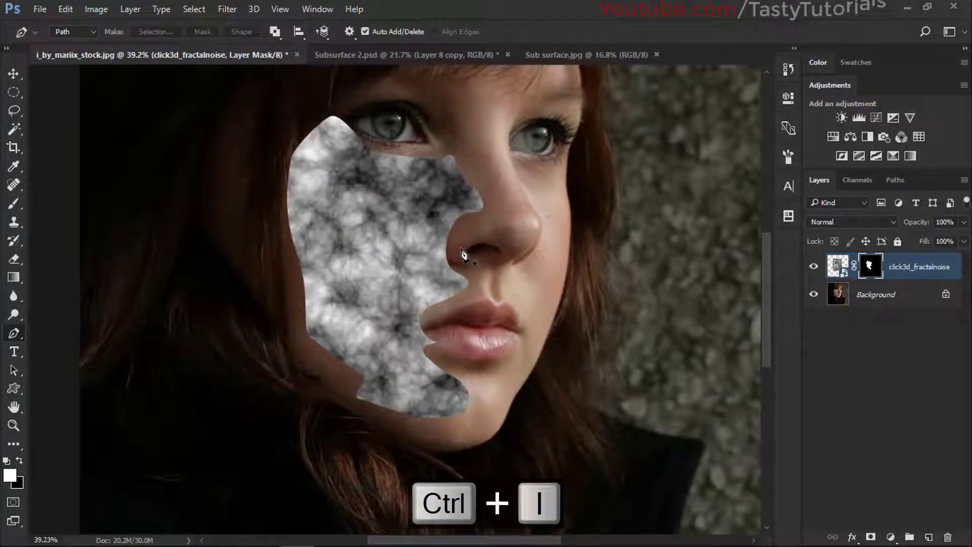
pyautogui.hotkey('ctrl', 'alt', 'z')
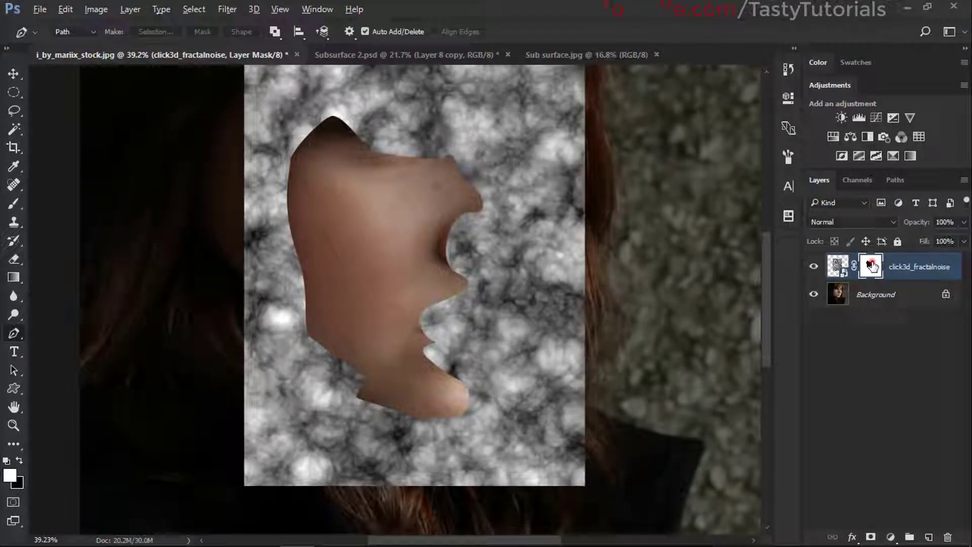
# Display the click3d_fractalnoise layer mask on its own in the canvas to inspect its shape
pyautogui.click(870, 265)
pyautogui.keyDown('alt'); pyautogui.click(870, 266); pyautogui.keyUp('alt')
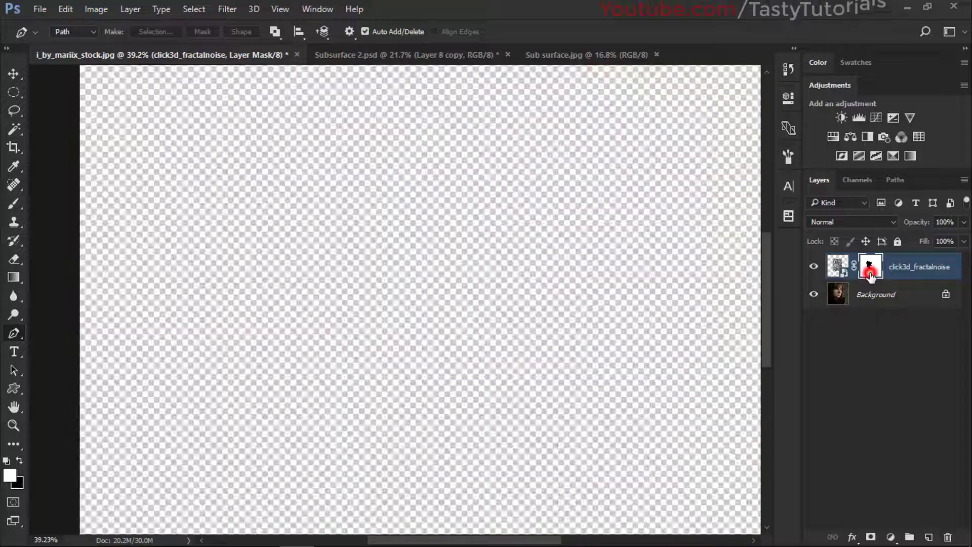
pyautogui.scroll(-2, 270, 234)
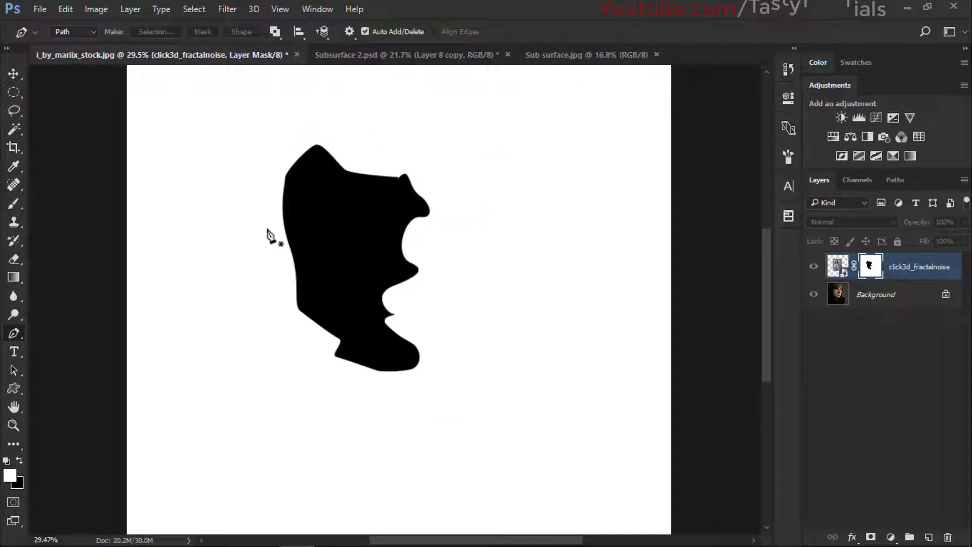
# Invert the click3d_fractalnoise layer mask and return the canvas to the normal image view with the noise texture active
pyautogui.hotkey('ctrl', 'i')
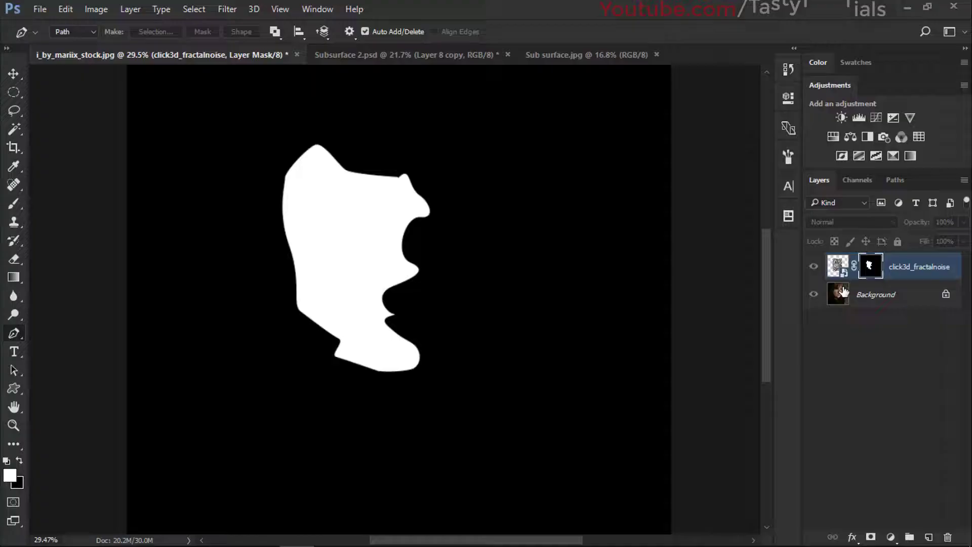
pyautogui.click(839, 268)
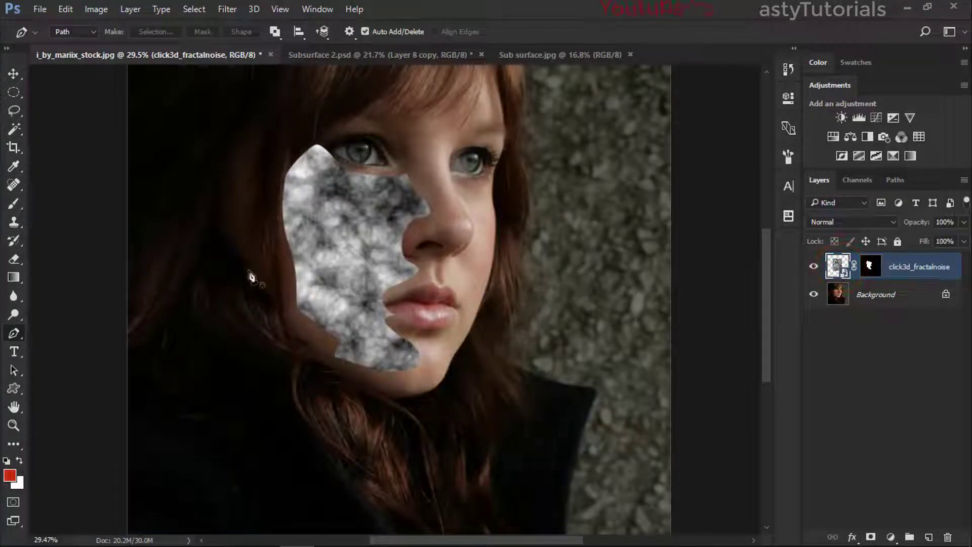
pyautogui.scroll(1, 317, 223)
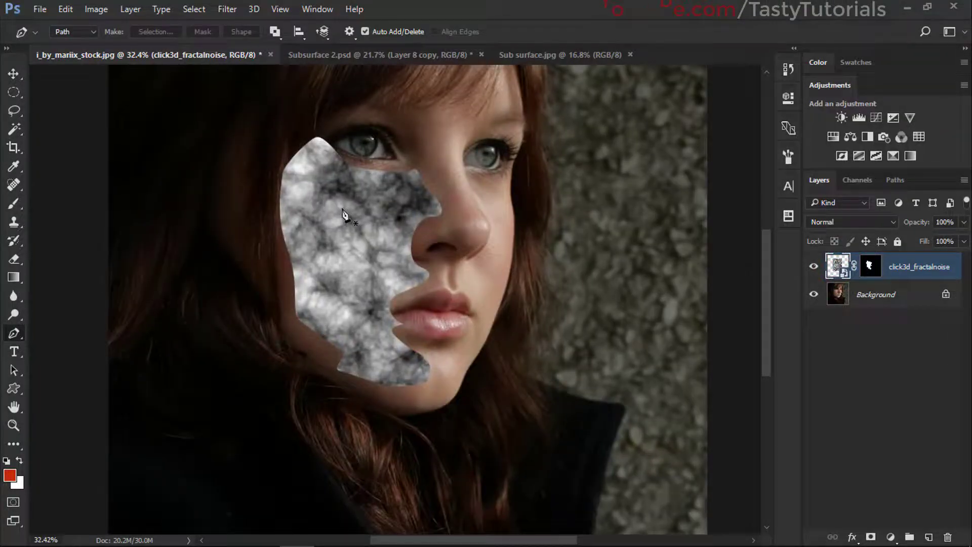
# Feather the click3d_fractalnoise layer mask by about 70.8 px at 100% density
pyautogui.click(870, 266)
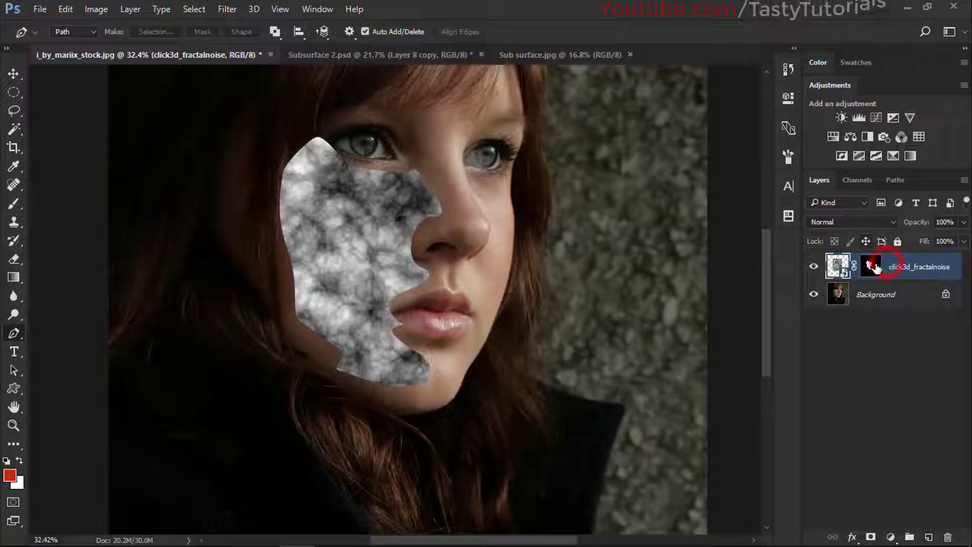
pyautogui.click(784, 100)
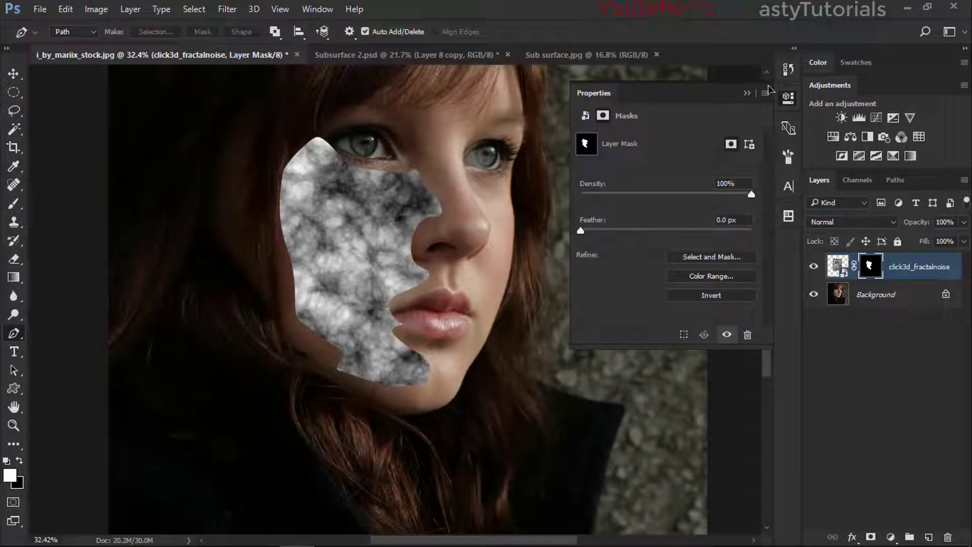
pyautogui.click(320, 14)
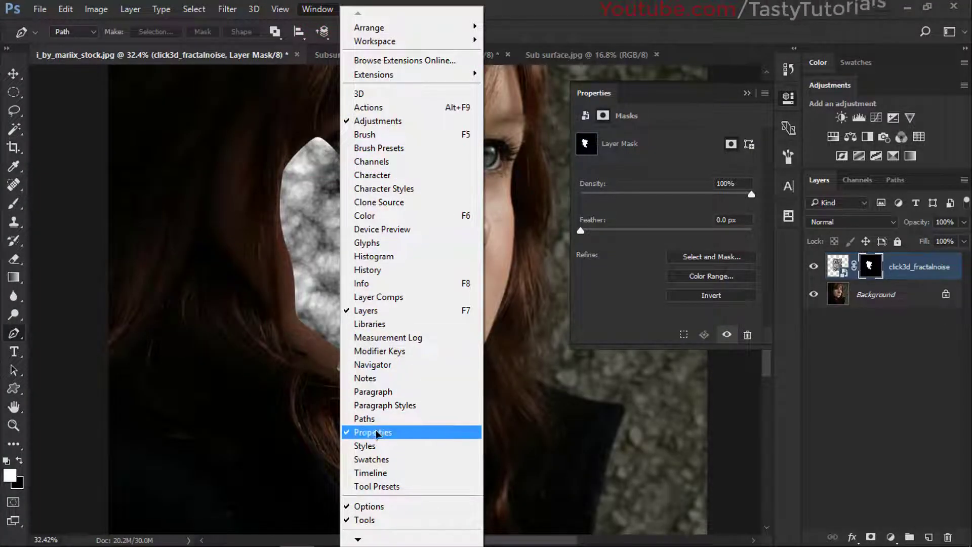
pyautogui.click(325, 9)
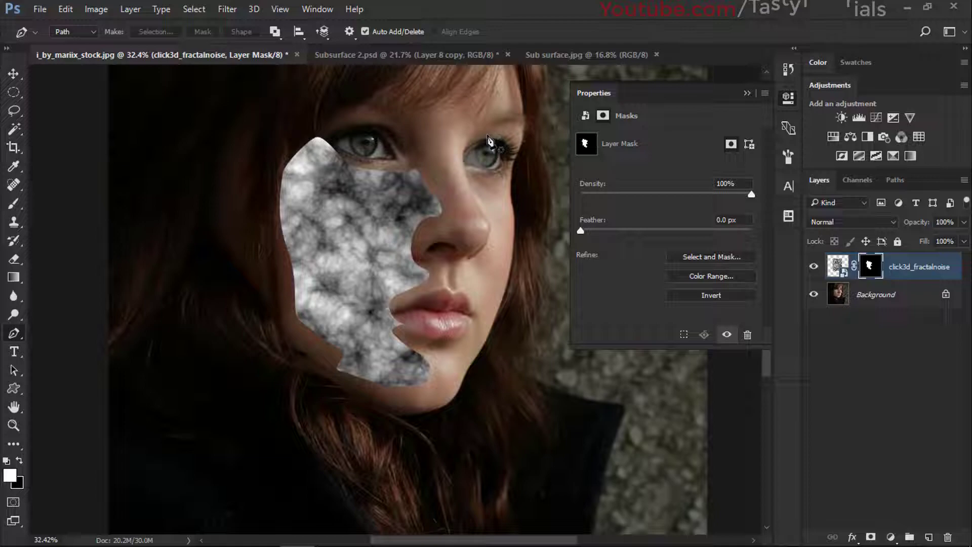
pyautogui.moveTo(582, 233); pyautogui.dragTo(590, 235)
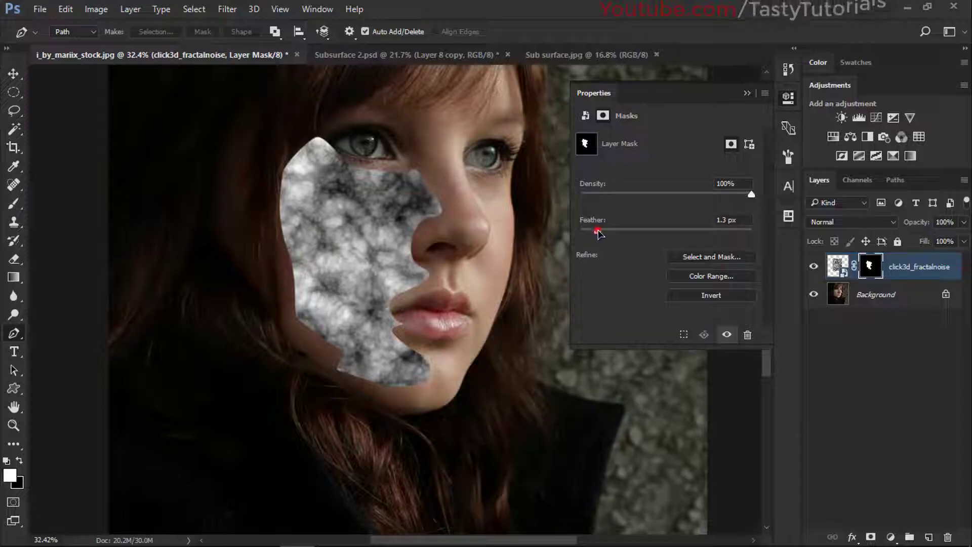
pyautogui.moveTo(597, 231); pyautogui.dragTo(653, 232)
pyautogui.moveTo(664, 230)
pyautogui.mouseDown()
pyautogui.moveTo(652, 226)
pyautogui.moveTo(677, 233)
pyautogui.mouseUp()
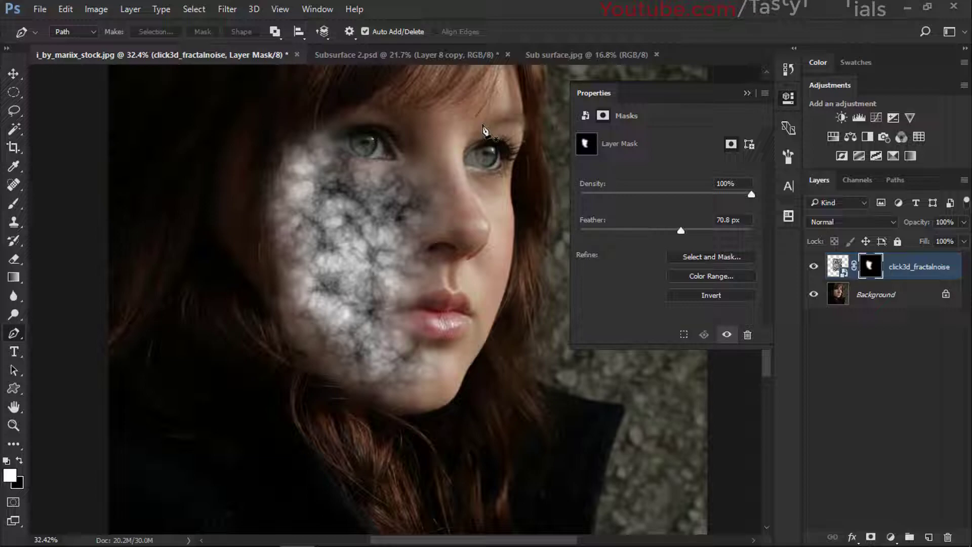
pyautogui.click(749, 94)
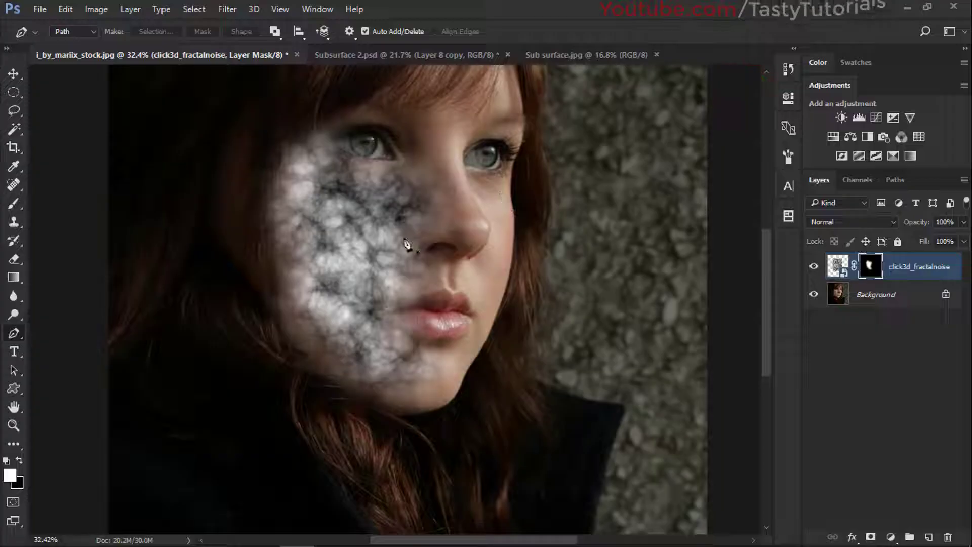
# Unlink the click3d_fractalnoise texture from its layer mask, keeping the texture itself active for moving
pyautogui.press('v')
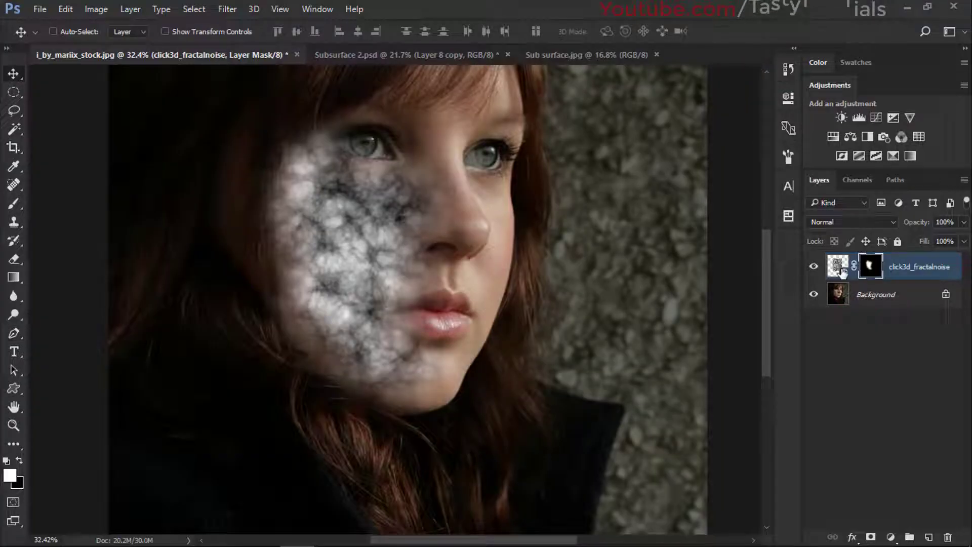
pyautogui.click(839, 267)
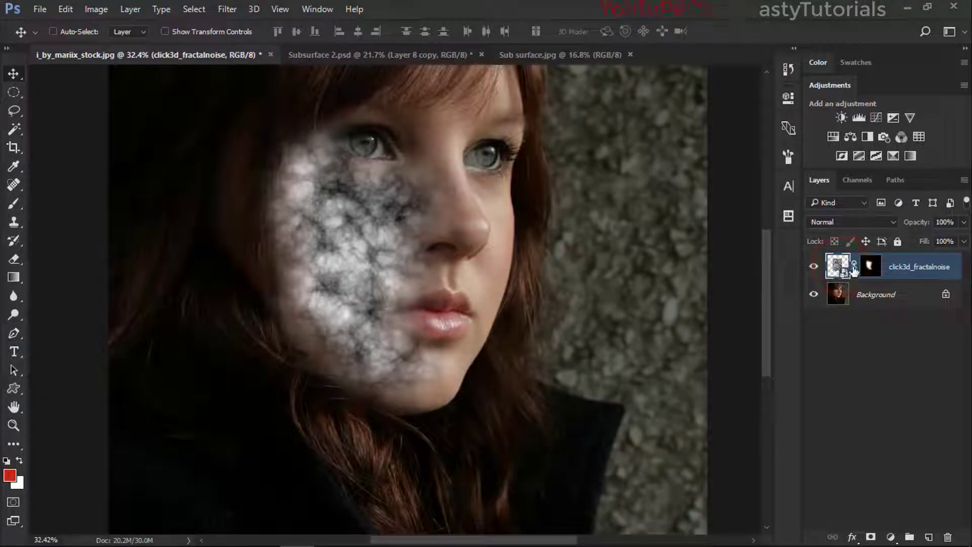
pyautogui.click(853, 267)
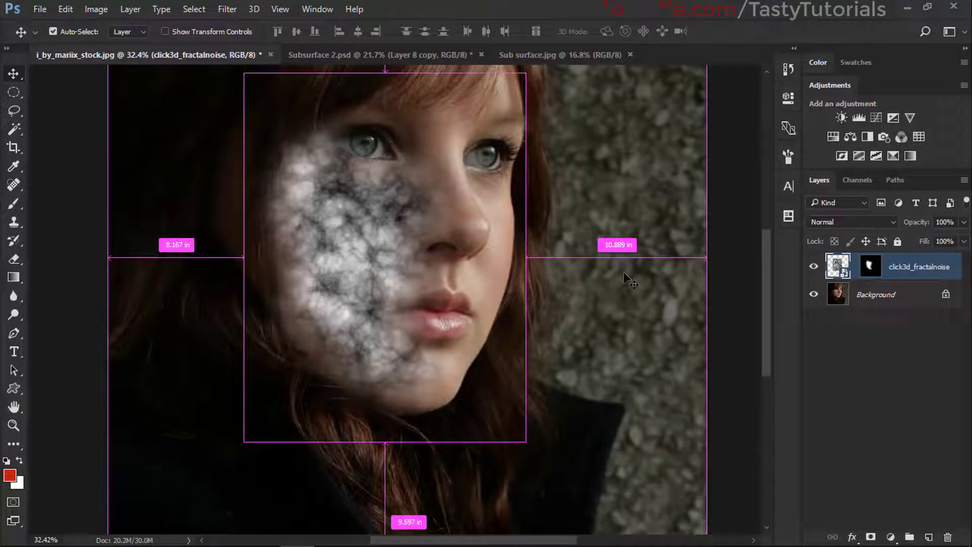
# Scale the noise texture to about 127% with Free Transform, reposition it over the cheek, and apply the transformation
pyautogui.hotkey('ctrl', 't')
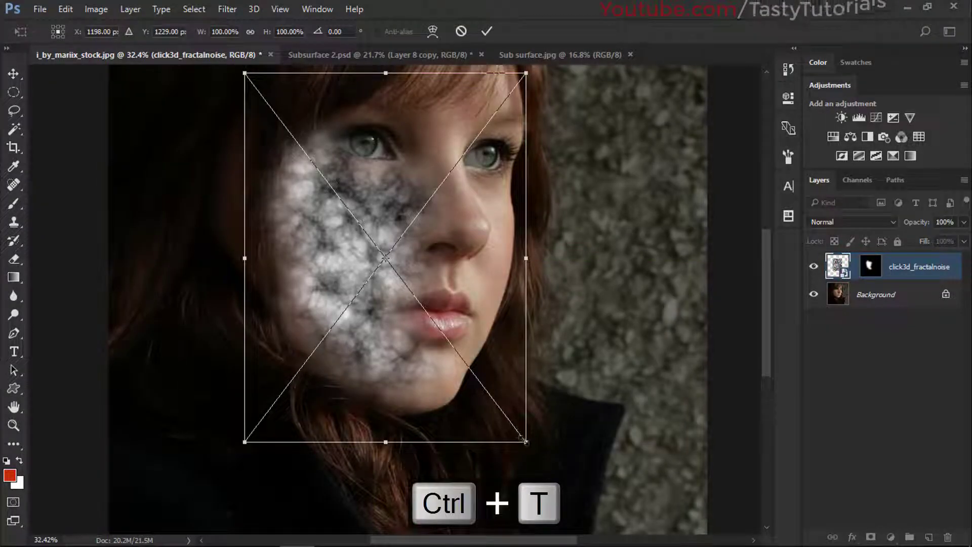
pyautogui.moveTo(525, 441); pyautogui.dragTo(699, 465)
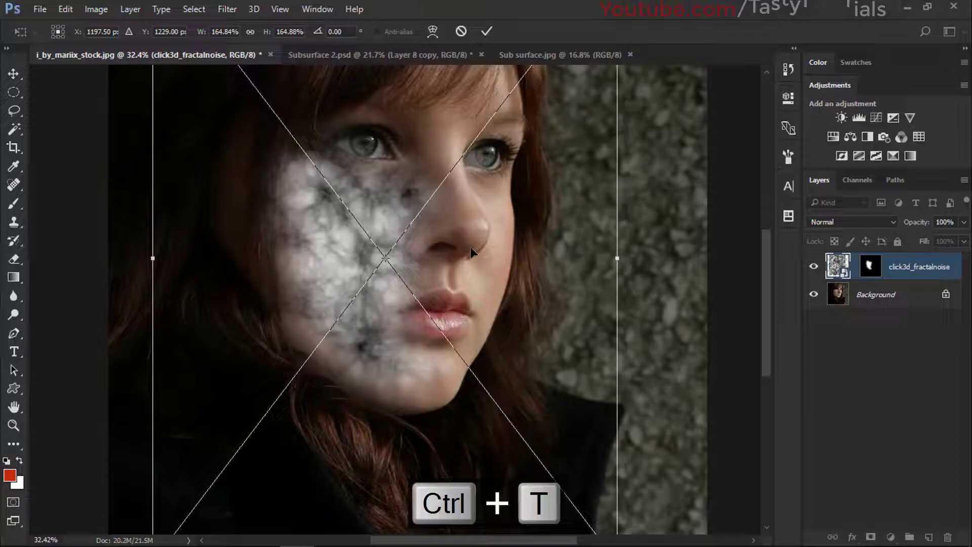
pyautogui.moveTo(447, 228); pyautogui.dragTo(400, 303)
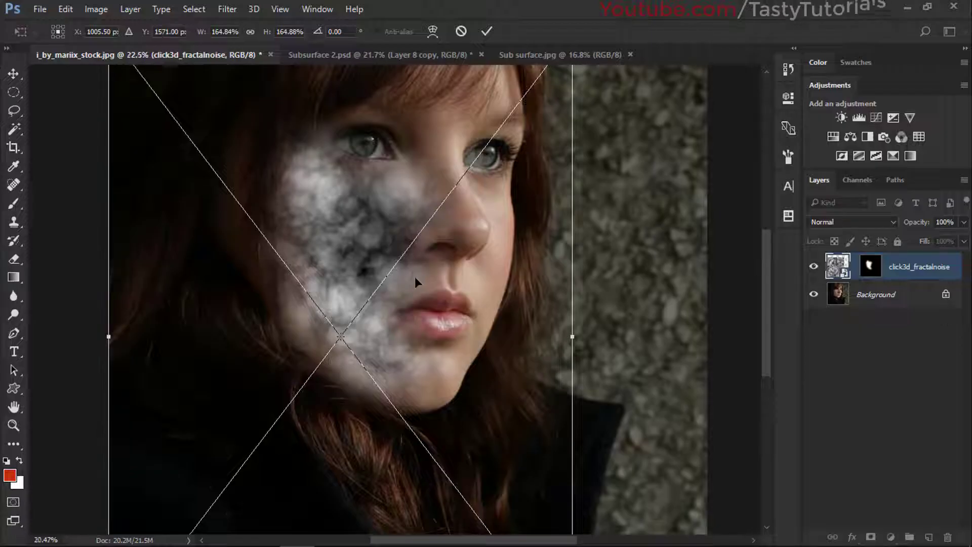
pyautogui.hotkey('ctrl', '-')
pyautogui.moveTo(475, 174); pyautogui.dragTo(447, 212)
pyautogui.moveTo(404, 291)
pyautogui.mouseDown()
pyautogui.moveTo(403, 276)
pyautogui.moveTo(362, 274)
pyautogui.moveTo(408, 274)
pyautogui.moveTo(394, 290)
pyautogui.mouseUp()
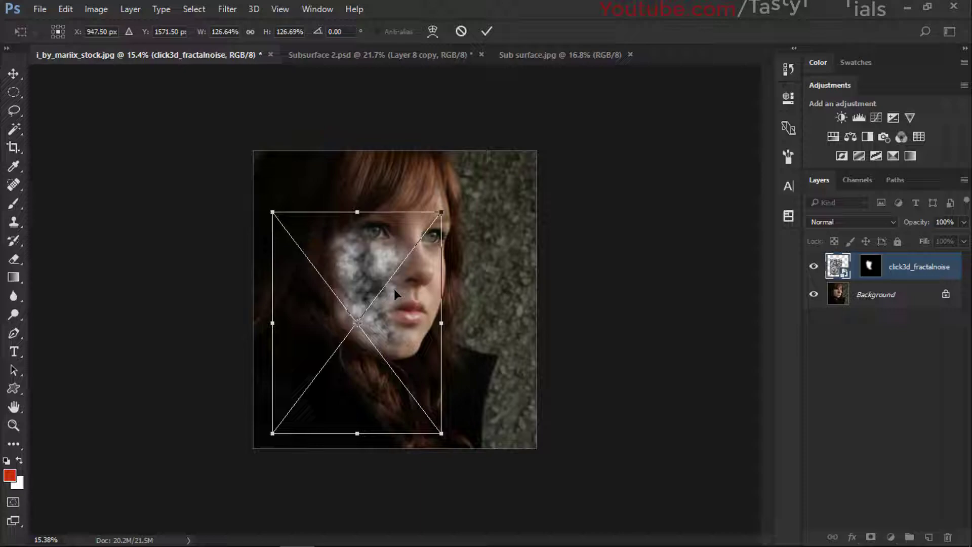
pyautogui.doubleClick(389, 290)
pyautogui.scroll(5, 389, 289)
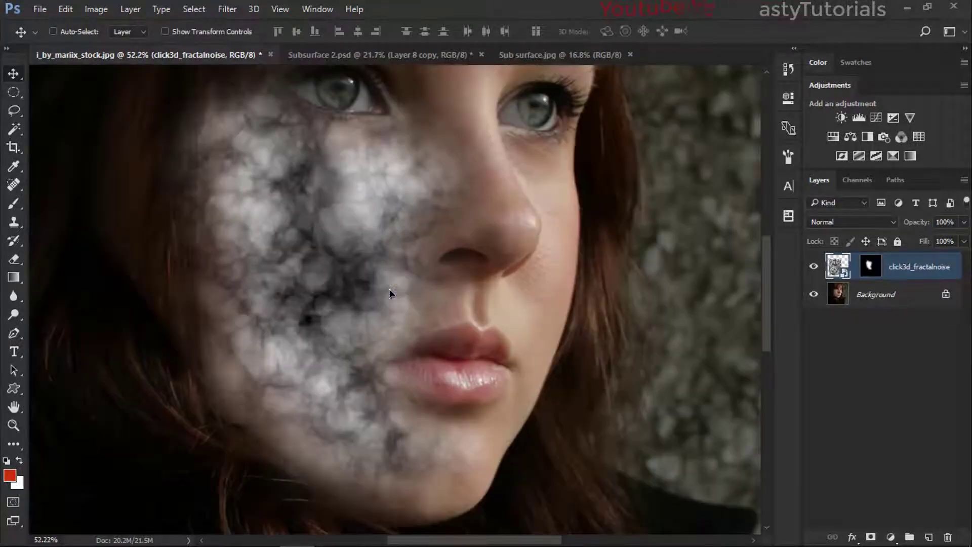
pyautogui.scroll(-1, 364, 275)
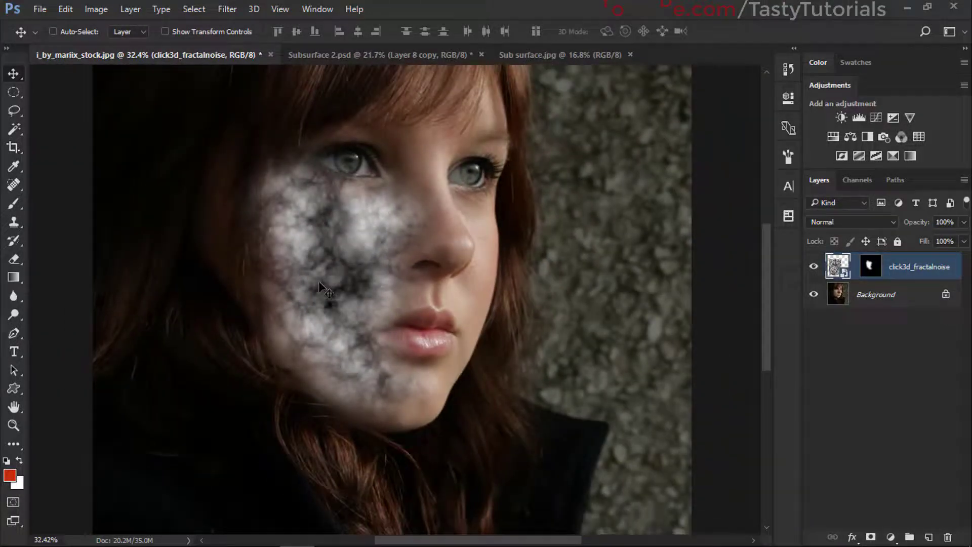
# Paint black on the click3d_fractalnoise mask with a soft 300 px brush to fade the noise along the jawline
pyautogui.click(872, 268)
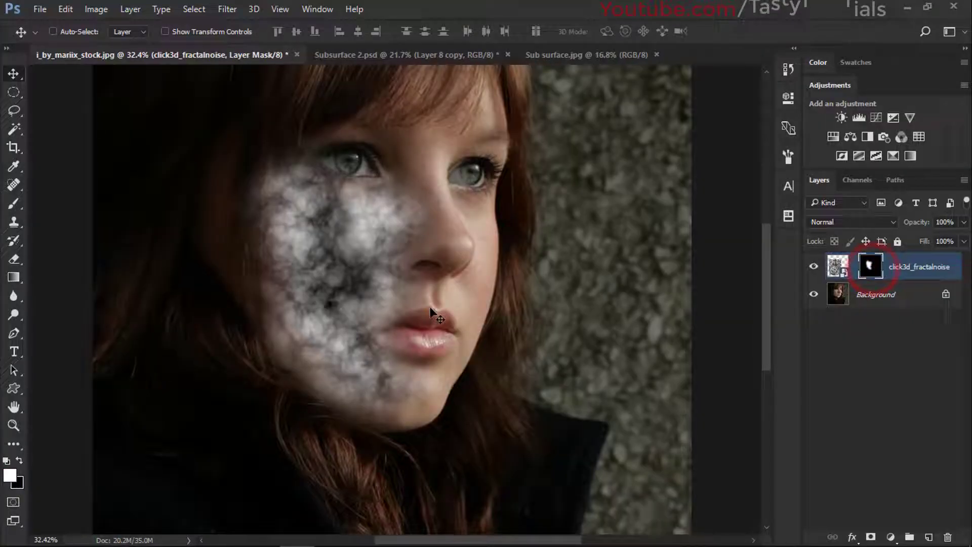
pyautogui.press('b')
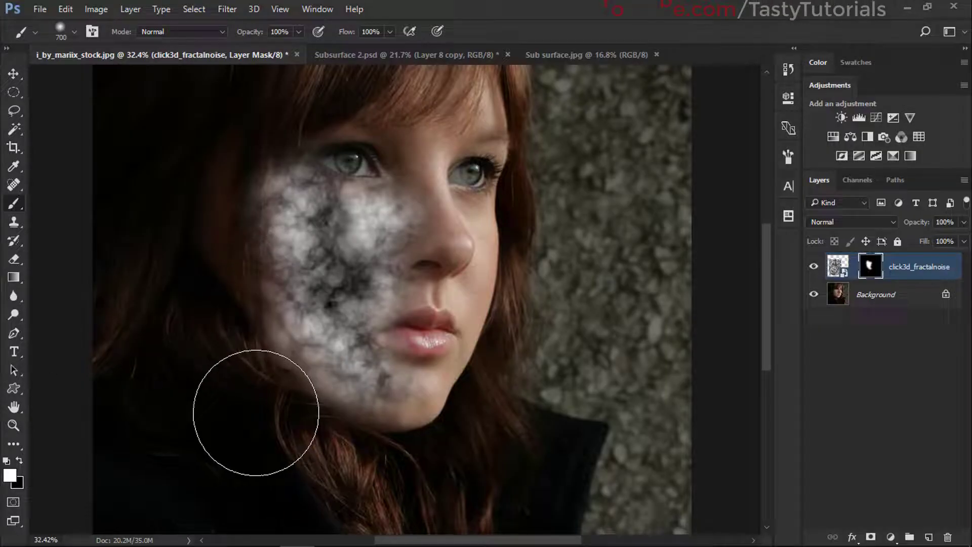
pyautogui.press('x')
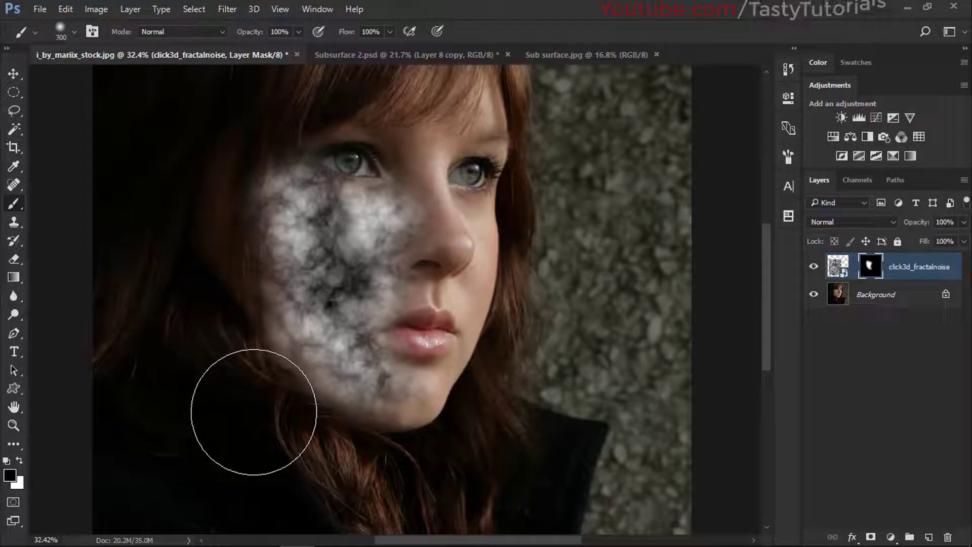
pyautogui.press('[')
pyautogui.press('[')
pyautogui.press('[')
pyautogui.press('[')
pyautogui.press('[')
pyautogui.moveTo(248, 338)
pyautogui.mouseDown()
pyautogui.moveTo(287, 379)
pyautogui.moveTo(352, 403)
pyautogui.moveTo(240, 325)
pyautogui.moveTo(369, 413)
pyautogui.moveTo(260, 361)
pyautogui.moveTo(260, 380)
pyautogui.moveTo(339, 421)
pyautogui.moveTo(274, 374)
pyautogui.moveTo(256, 386)
pyautogui.moveTo(320, 418)
pyautogui.mouseUp()
pyautogui.hotkey('ctrl', 'alt', 'z')
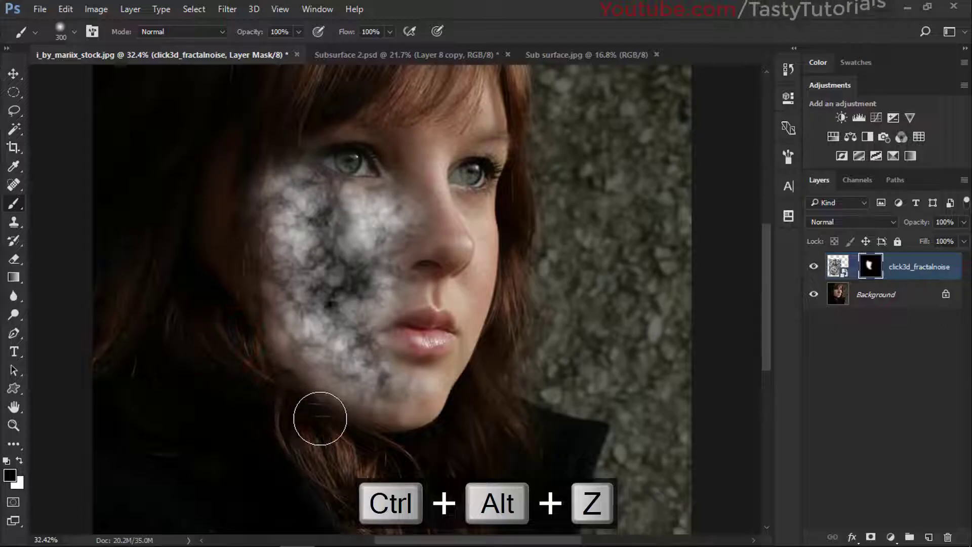
pyautogui.click(323, 424)
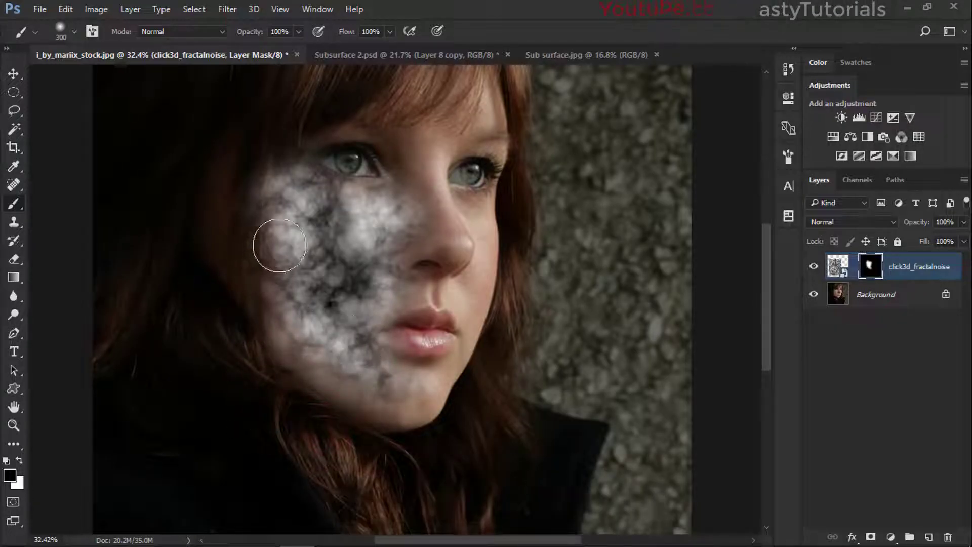
# Dab black on the noise mask over the outer cheek and below the eye to partly fade the bright texture areas
pyautogui.click(289, 217)
pyautogui.hotkey('ctrl', 'alt', 'z')
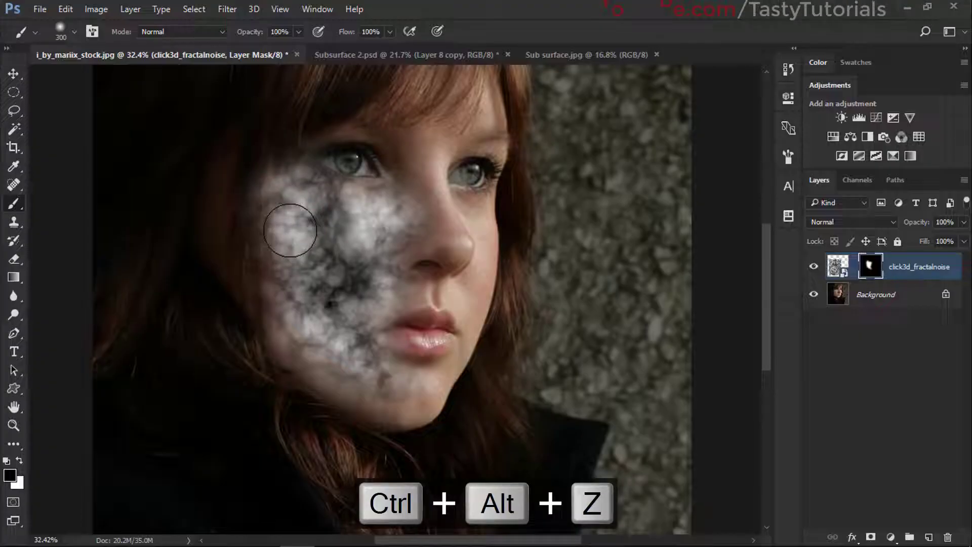
pyautogui.click(289, 224)
pyautogui.click(370, 214)
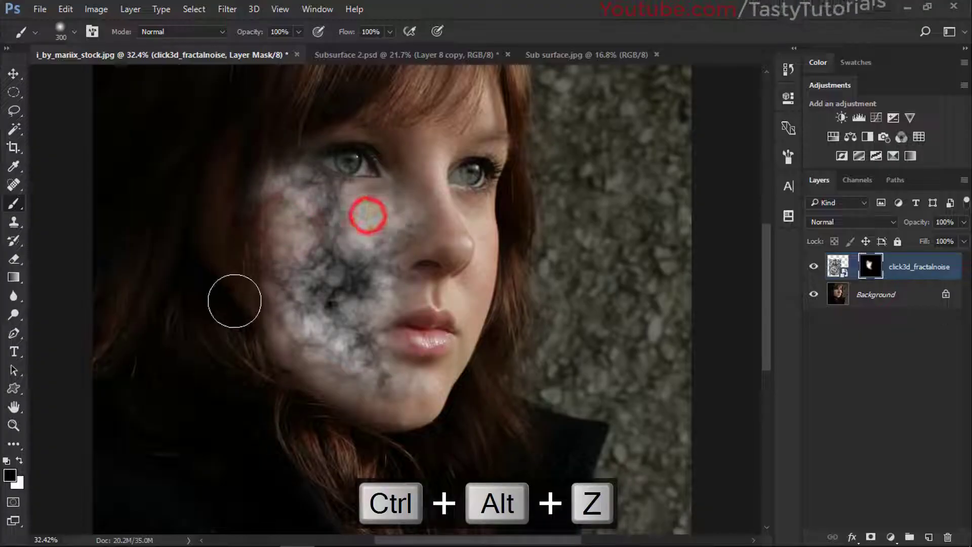
pyautogui.hotkey('ctrl', 'alt', 'z')
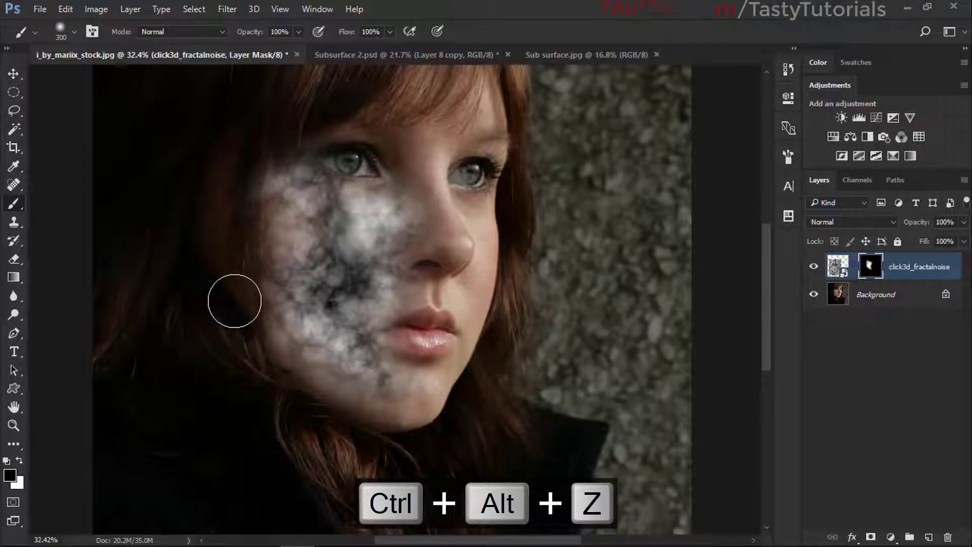
pyautogui.click(372, 223)
pyautogui.scroll(-1, 228, 327)
pyautogui.scroll(2, 246, 326)
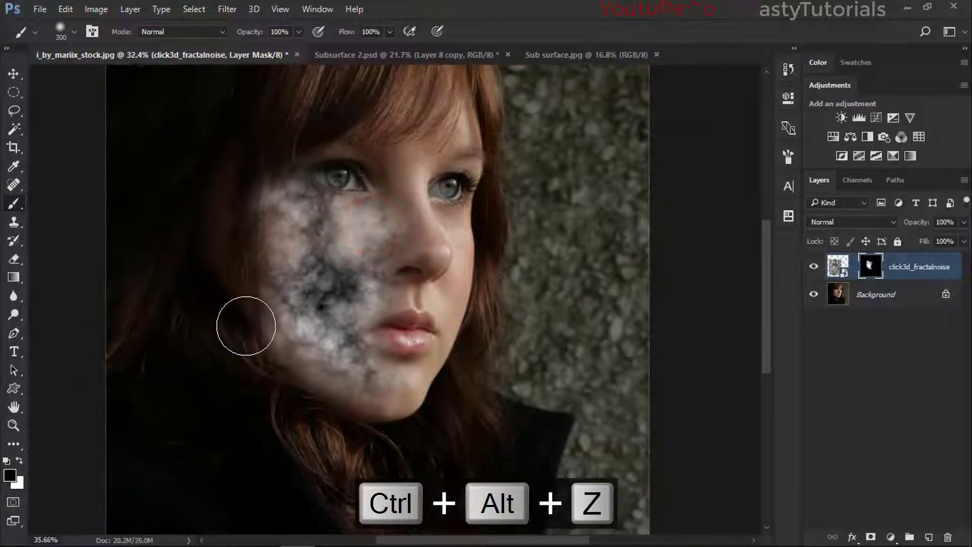
pyautogui.scroll(1, 245, 325)
pyautogui.click(13, 74)
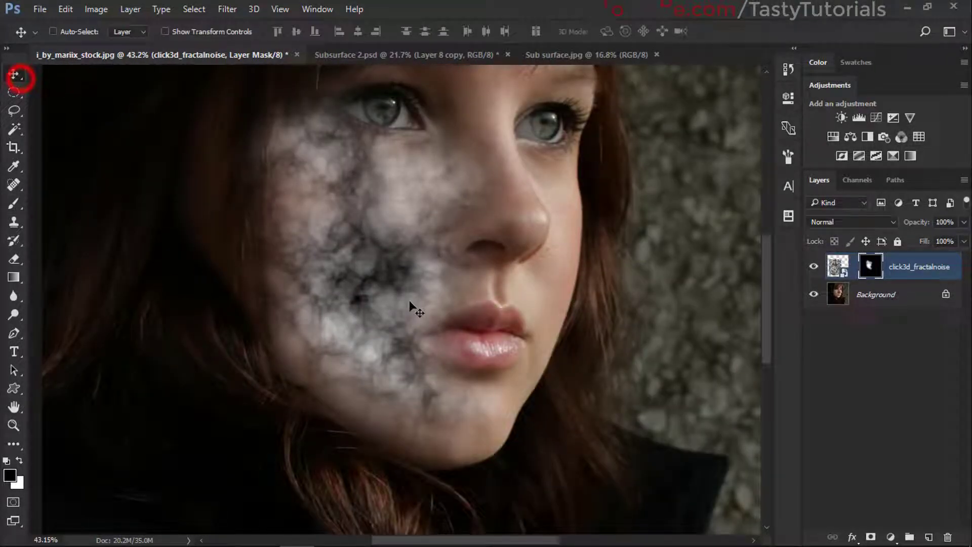
pyautogui.scroll(-3, 410, 304)
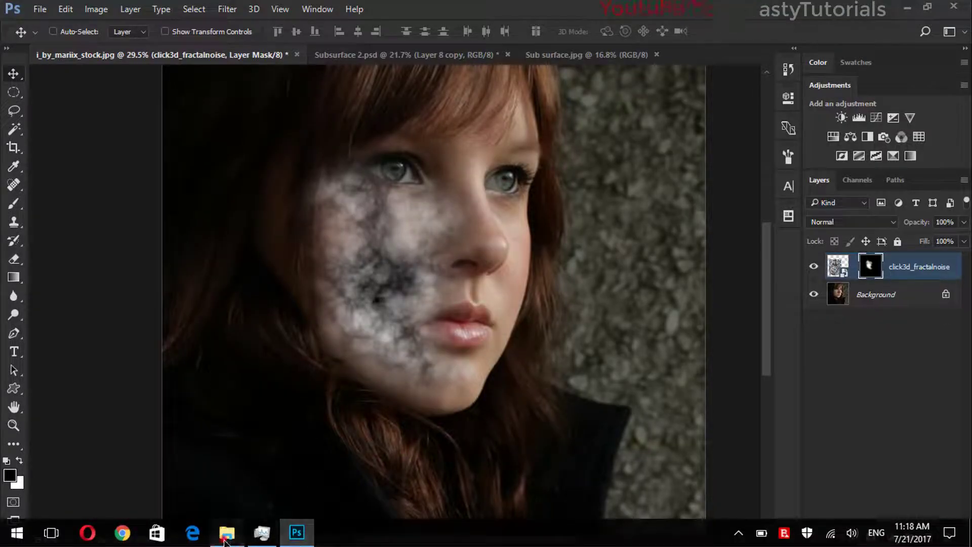
# Preview vein_together.jpg from File Explorer, place it into the portrait over the cheek, scale it to about 145%, and commit the placement
pyautogui.click(226, 541)
pyautogui.doubleClick(234, 245)
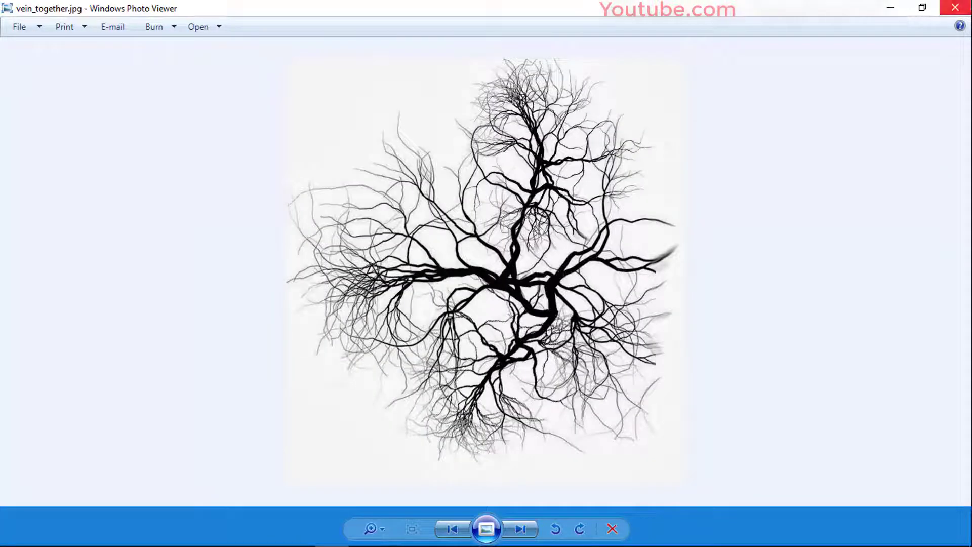
pyautogui.hotkey('alt', 'F4')
pyautogui.moveTo(256, 248); pyautogui.dragTo(360, 227)
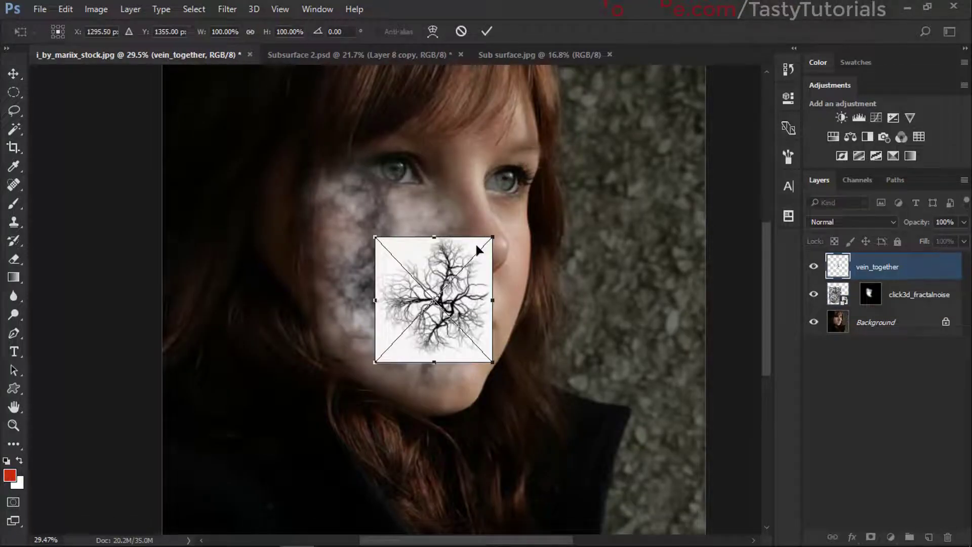
pyautogui.moveTo(473, 252); pyautogui.dragTo(431, 152)
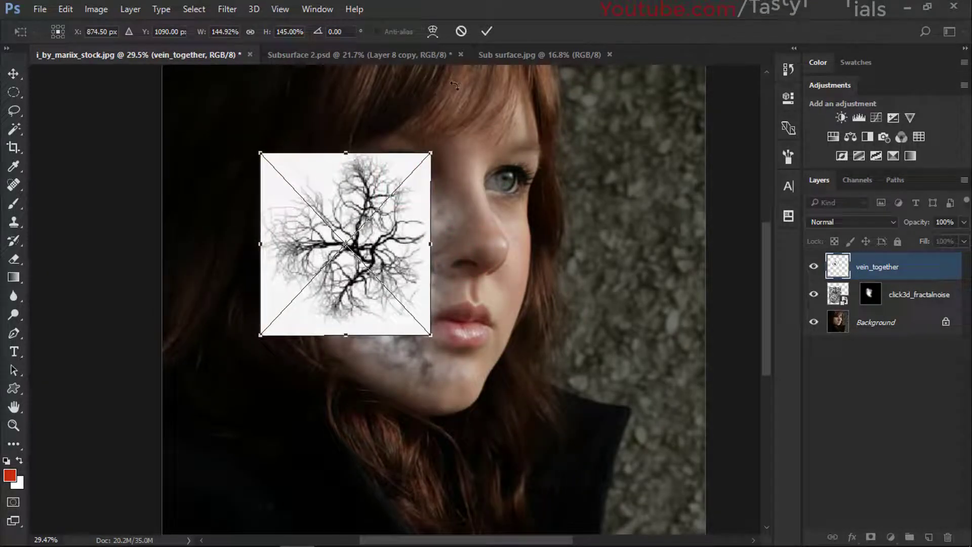
pyautogui.click(488, 32)
# Set the vein_together layer's blending mode to Multiply
pyautogui.scroll(2, 768, 228)
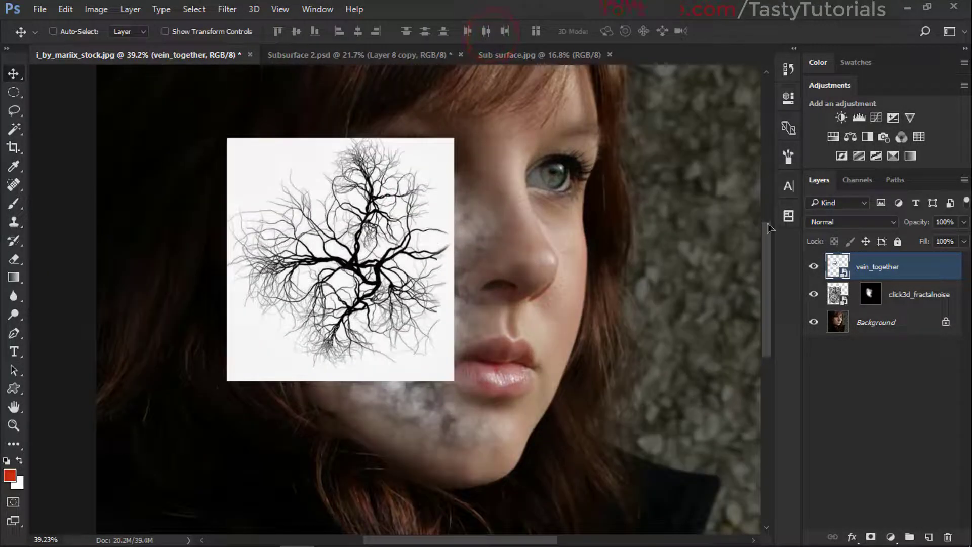
pyautogui.click(836, 223)
pyautogui.click(836, 261)
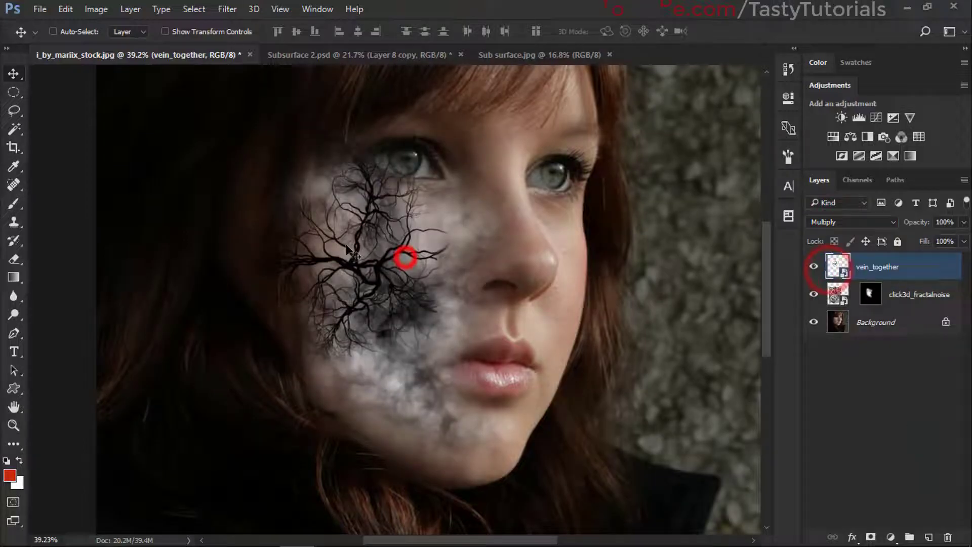
# Reposition the vein_together layer on the upper cheek beside the eye, rotated about 30° and scaled to about 110%, and commit the transform
pyautogui.moveTo(348, 248); pyautogui.dragTo(367, 237)
pyautogui.hotkey('ctrl', 't')
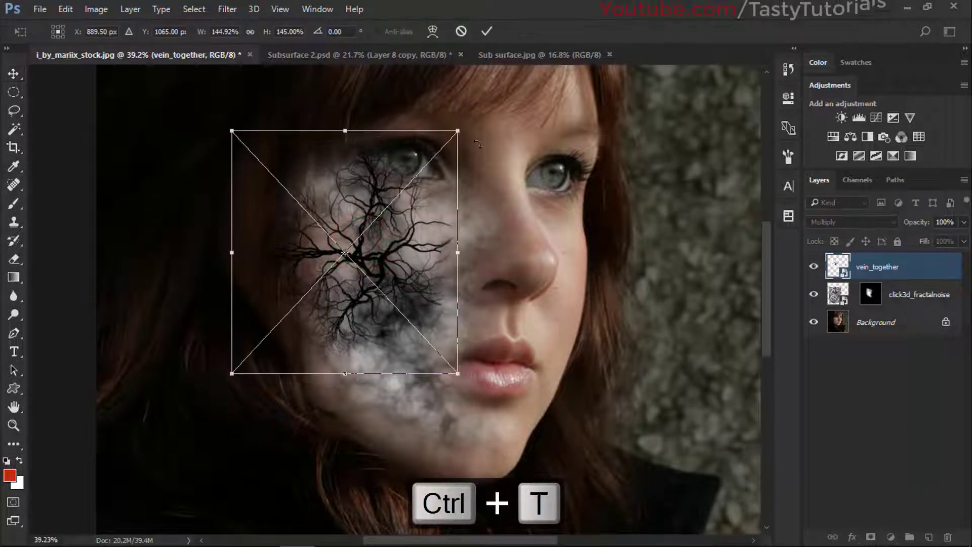
pyautogui.moveTo(474, 121); pyautogui.dragTo(336, 75)
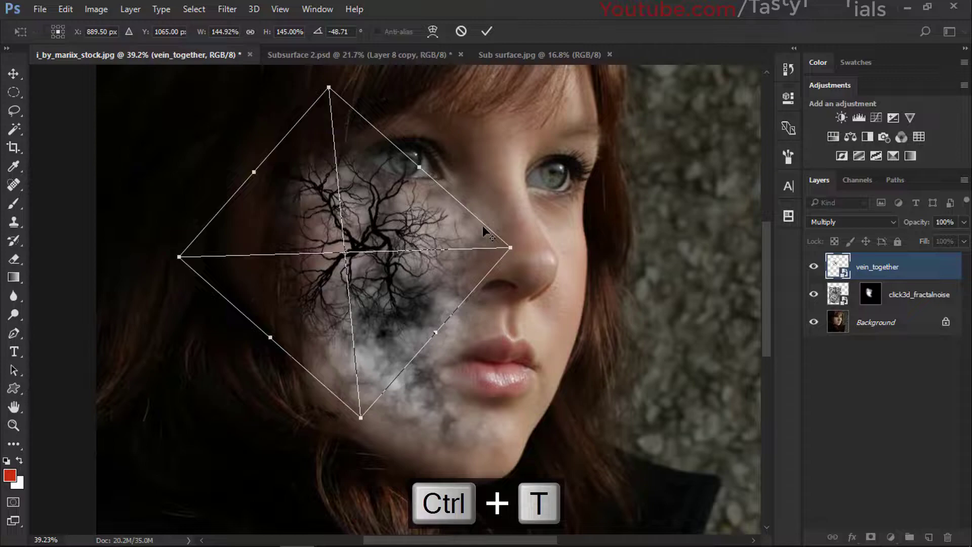
pyautogui.moveTo(518, 249); pyautogui.dragTo(452, 250)
pyautogui.moveTo(382, 270); pyautogui.dragTo(368, 218)
pyautogui.moveTo(473, 188); pyautogui.dragTo(344, 208)
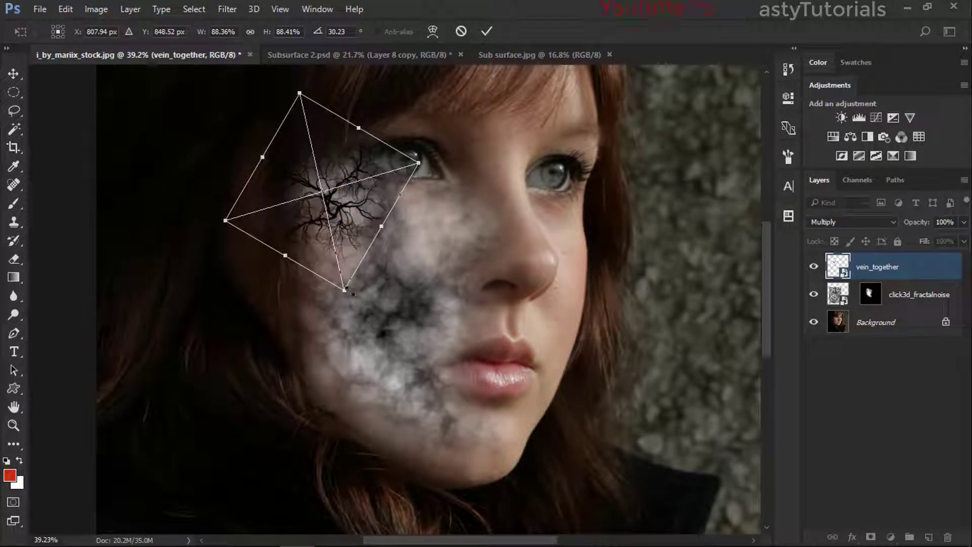
pyautogui.moveTo(348, 296); pyautogui.dragTo(349, 315)
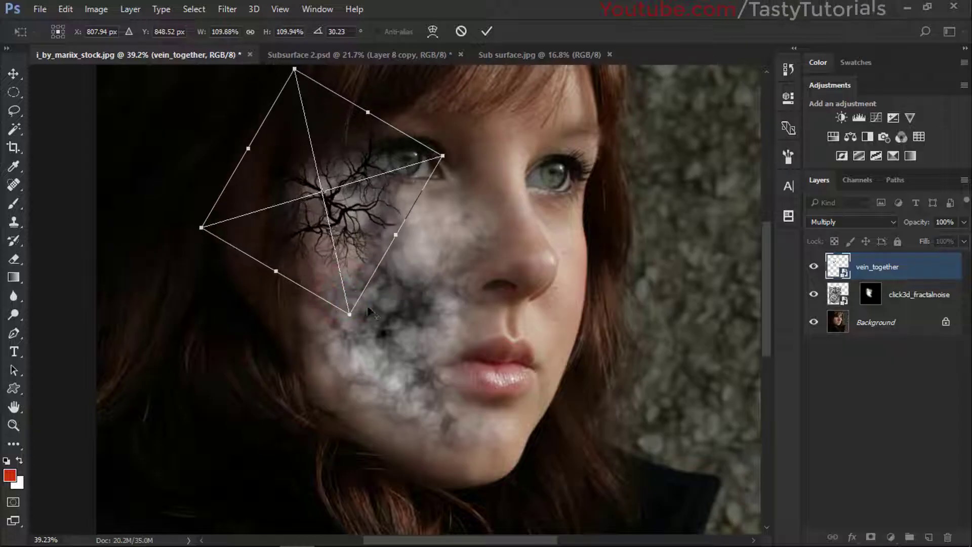
pyautogui.moveTo(361, 227); pyautogui.dragTo(361, 309)
pyautogui.doubleClick(357, 222)
# Duplicate the vein_together layer and place the copy over the lower cheek, rotated about 90° and scaled to about 153%
pyautogui.hotkey('ctrl', 'j')
pyautogui.hotkey('ctrl', 't')
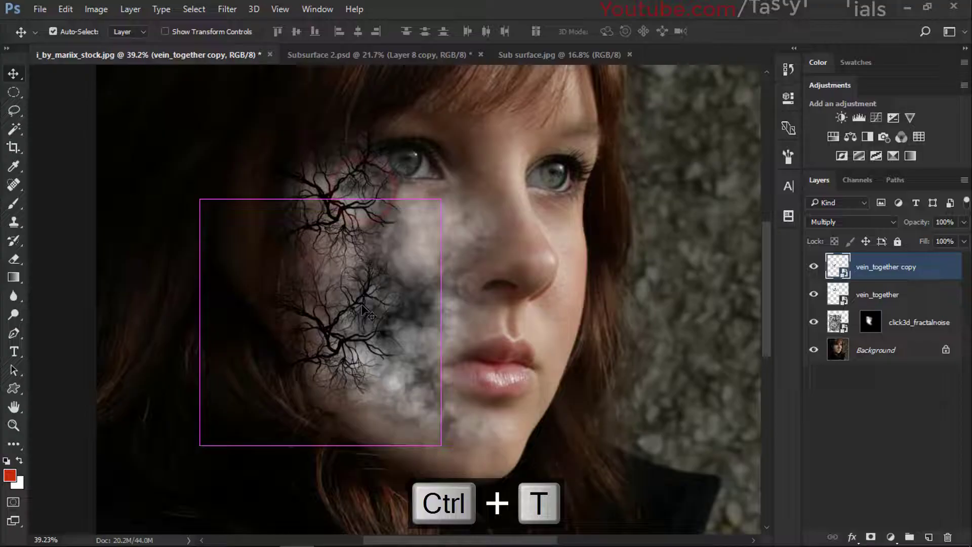
pyautogui.moveTo(441, 194); pyautogui.dragTo(496, 362)
pyautogui.moveTo(418, 238); pyautogui.dragTo(455, 204)
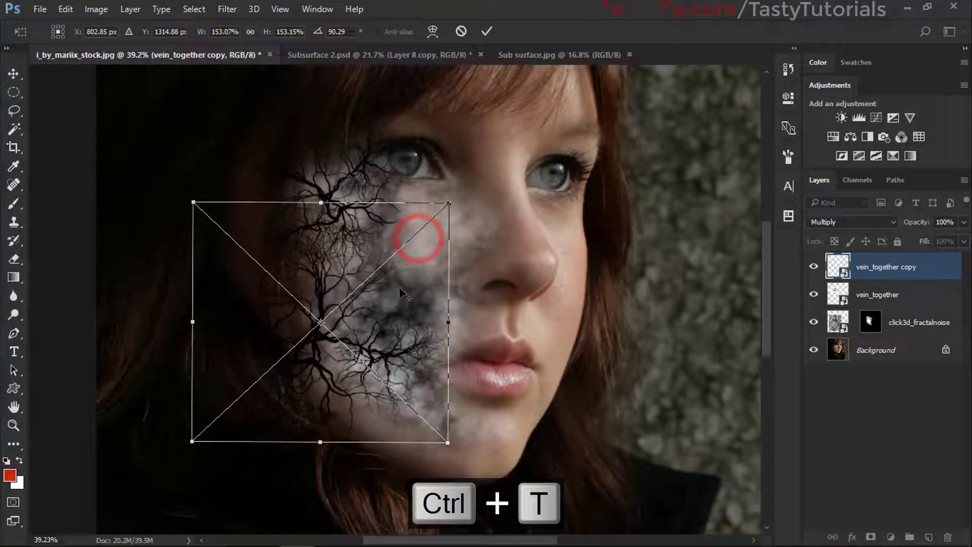
pyautogui.moveTo(404, 294); pyautogui.dragTo(391, 307)
pyautogui.press('Return')
# Duplicate the lower-cheek veins and rotate, shrink and position the copy beside the corner of the mouth
pyautogui.hotkey('ctrl', 'j')
pyautogui.moveTo(318, 322); pyautogui.dragTo(437, 377)
pyautogui.hotkey('ctrl', 't')
pyautogui.moveTo(560, 271); pyautogui.dragTo(486, 340)
pyautogui.moveTo(460, 381); pyautogui.dragTo(472, 330)
pyautogui.moveTo(498, 289); pyautogui.dragTo(511, 278)
pyautogui.moveTo(548, 244); pyautogui.dragTo(581, 436)
pyautogui.press('Return')
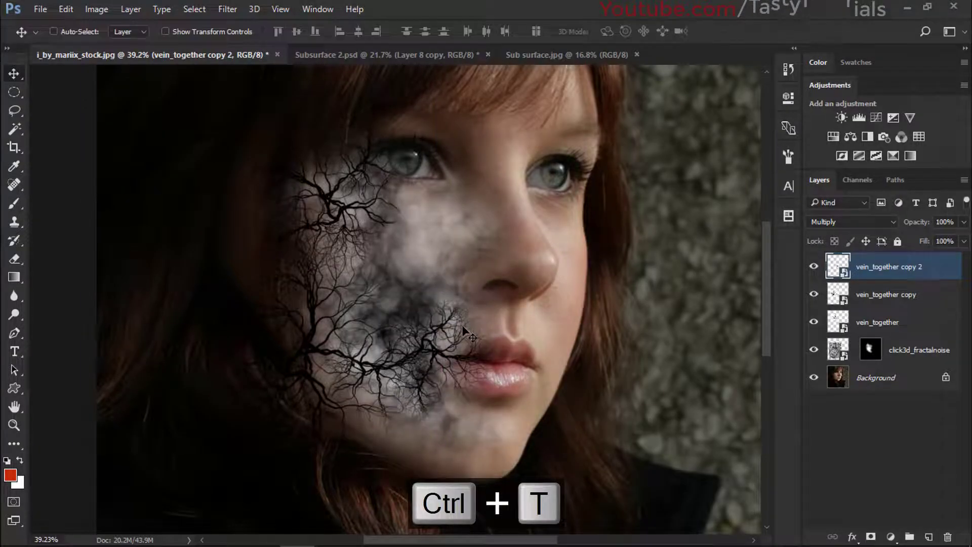
pyautogui.moveTo(467, 332); pyautogui.dragTo(452, 347)
# Duplicate the mouth-corner veins and place the copy across the nose and far eye, scaled to about 180% and rotated about -148°
pyautogui.hotkey('ctrl', 'j')
pyautogui.moveTo(431, 328); pyautogui.dragTo(462, 231)
pyautogui.hotkey('ctrl', 't')
pyautogui.moveTo(532, 198); pyautogui.dragTo(568, 165)
pyautogui.moveTo(671, 96); pyautogui.dragTo(704, 172)
pyautogui.moveTo(512, 212); pyautogui.dragTo(530, 201)
pyautogui.doubleClick(529, 200)
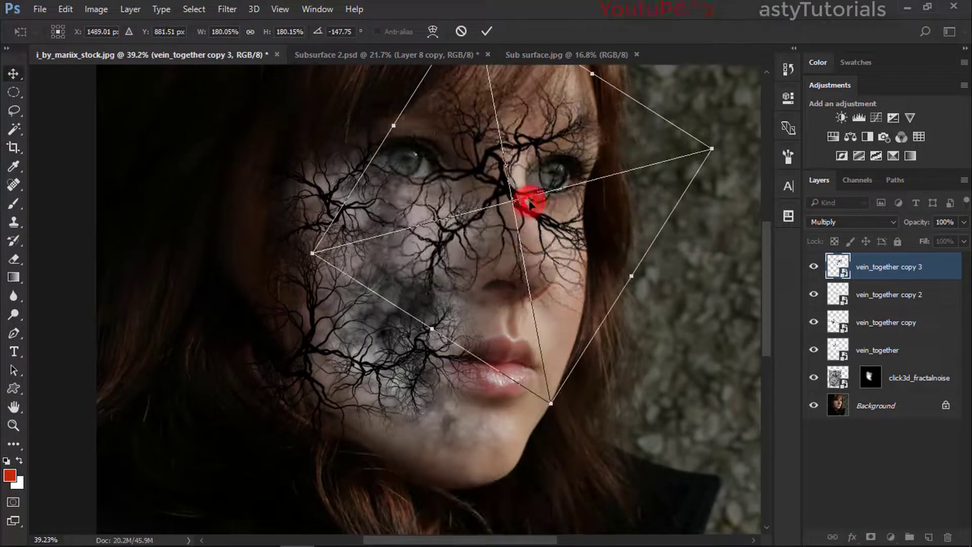
# Duplicate the large nose veins and place the copy over the middle of the cheek, scaled down to fill the gap there
pyautogui.hotkey('ctrl', 'j')
pyautogui.moveTo(430, 291)
pyautogui.mouseDown()
pyautogui.moveTo(484, 263)
pyautogui.moveTo(444, 300)
pyautogui.mouseUp()
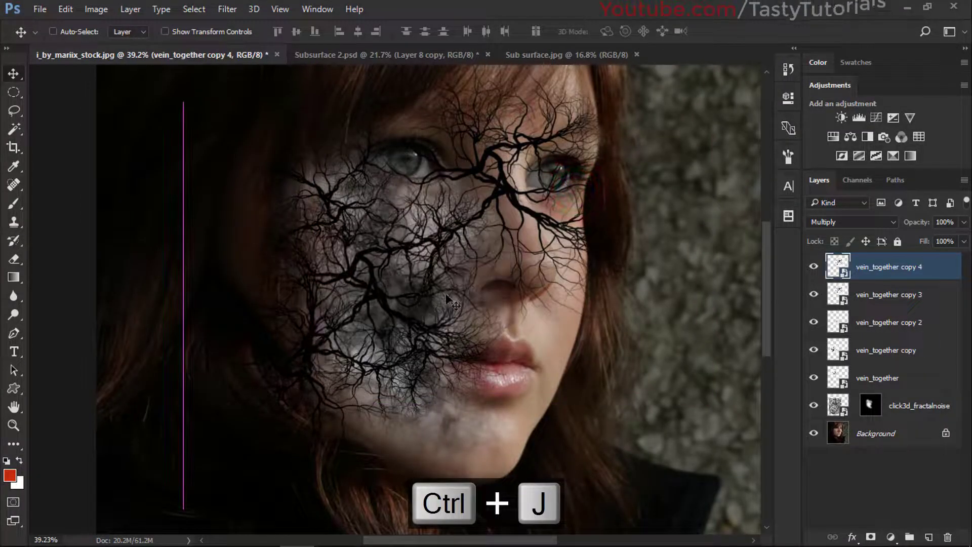
pyautogui.hotkey('ctrl', 't')
pyautogui.moveTo(581, 254); pyautogui.dragTo(527, 269)
pyautogui.doubleClick(412, 272)
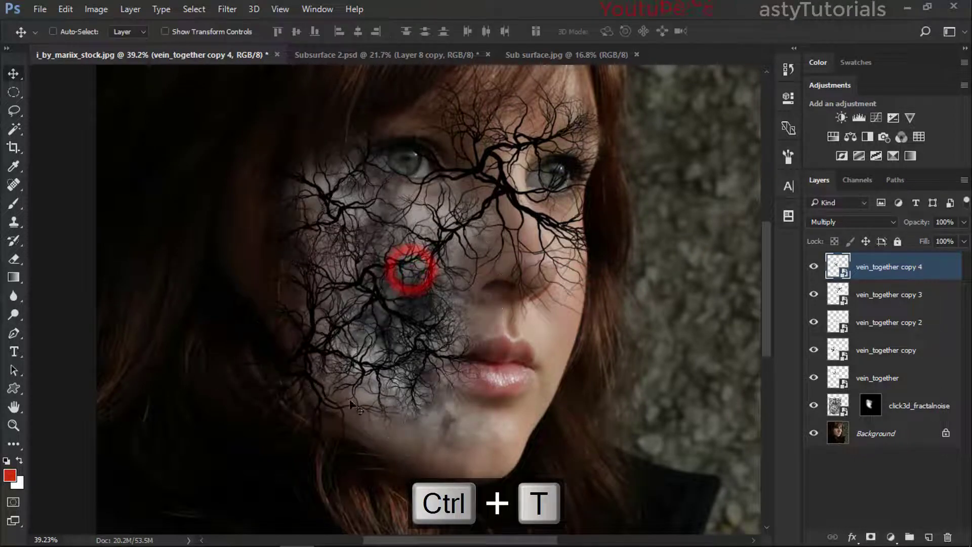
# Apply a Gaussian Blur with a 6.6-pixel radius to the vein_together copy 4 layer and collapse its smart filter list
pyautogui.click(238, 10)
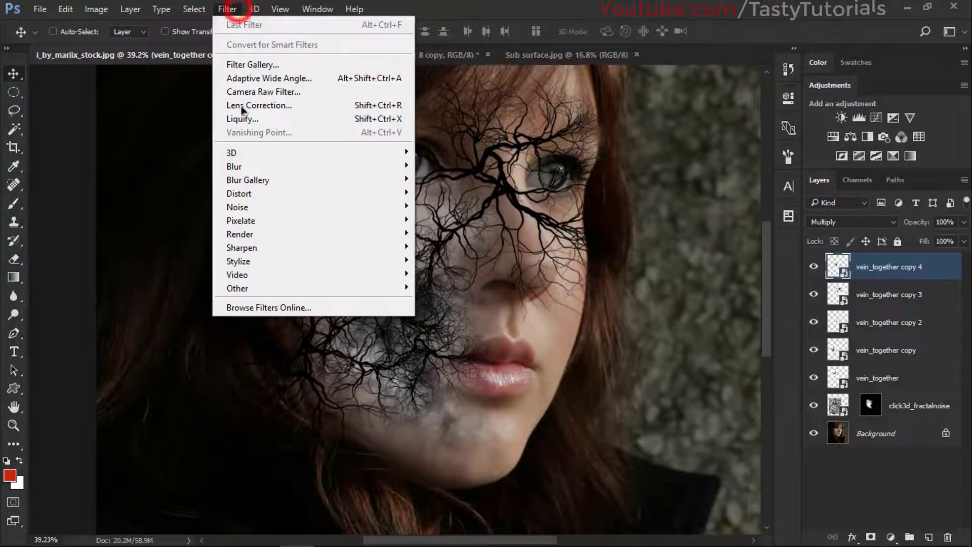
pyautogui.click(246, 167)
pyautogui.click(170, 219)
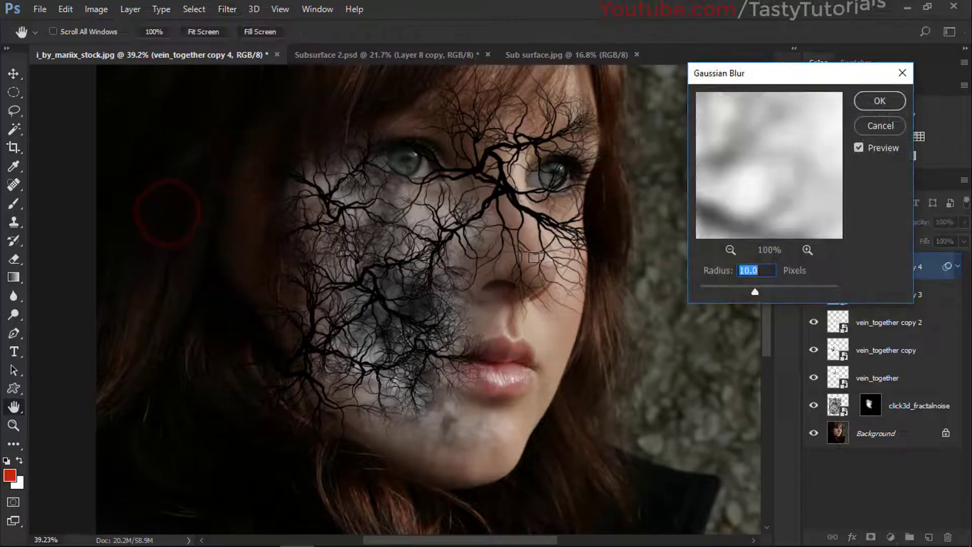
pyautogui.moveTo(755, 293); pyautogui.dragTo(744, 292)
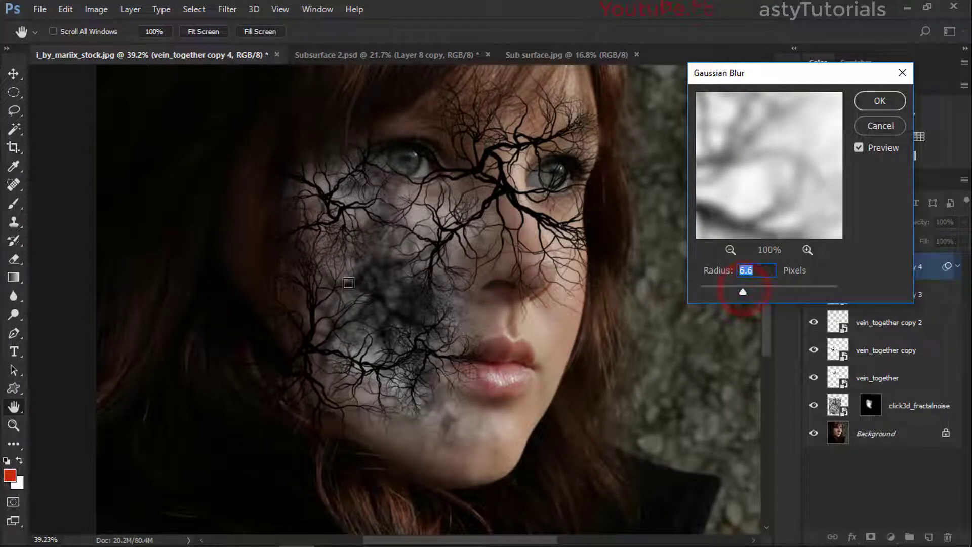
pyautogui.click(861, 99)
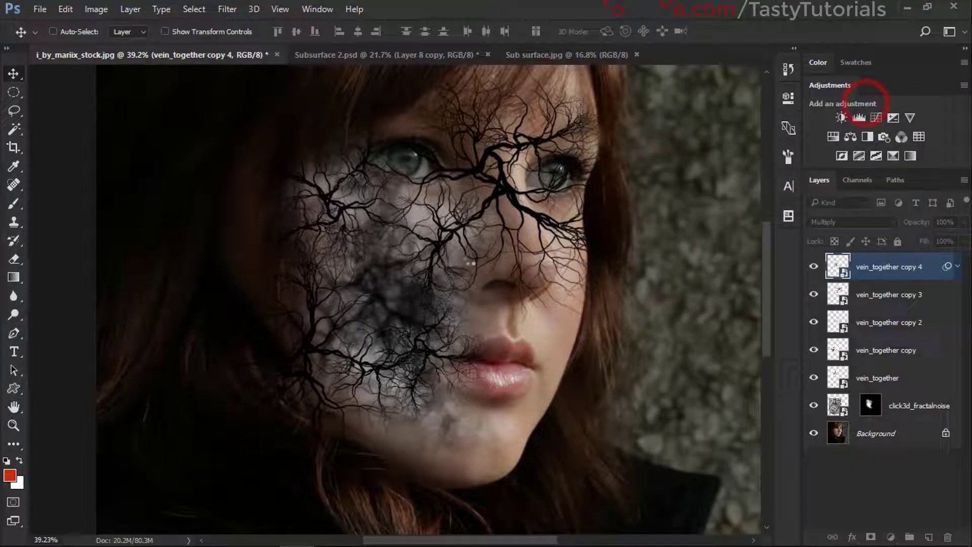
pyautogui.click(954, 270)
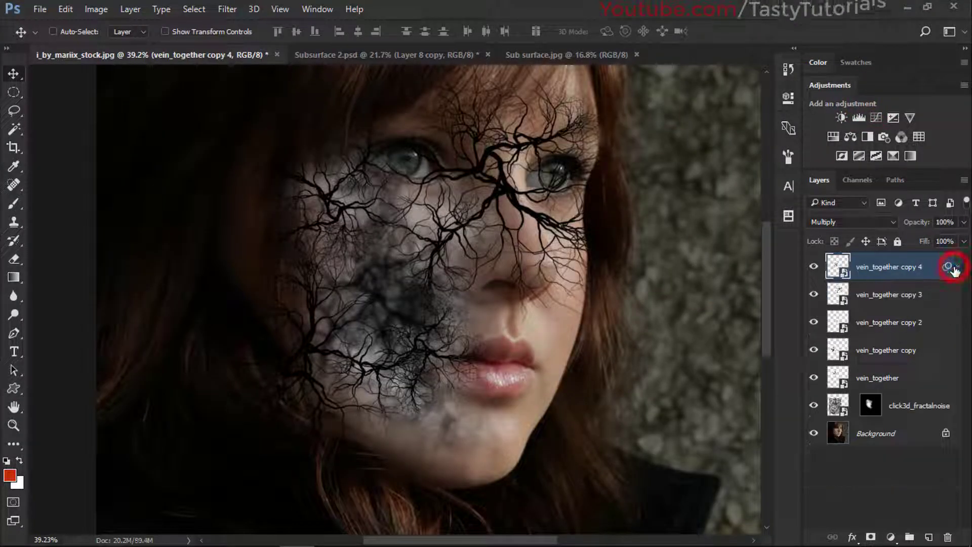
# Select the vein_together copy 3 layer, check its veins by toggling visibility, and nudge them slightly across the nose
pyautogui.press('ctrl')
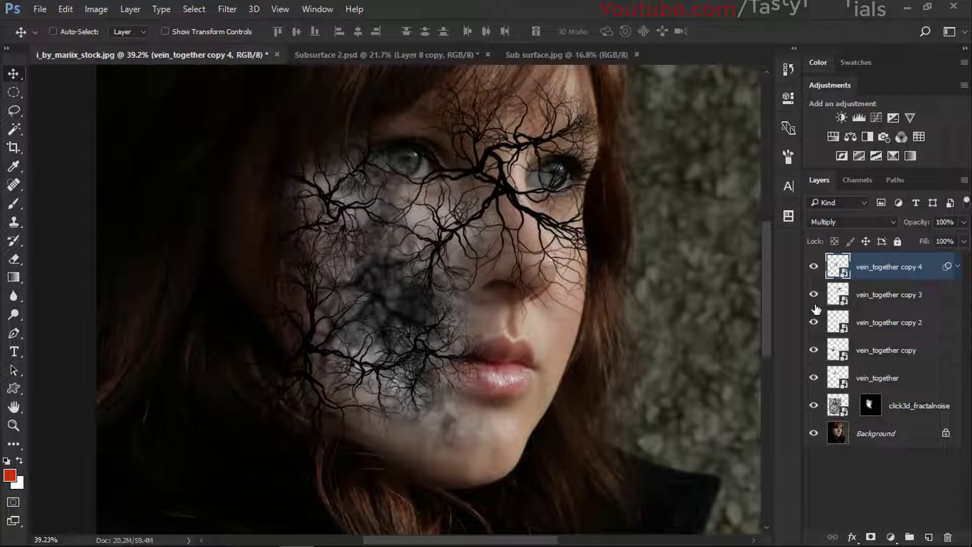
pyautogui.click(844, 299)
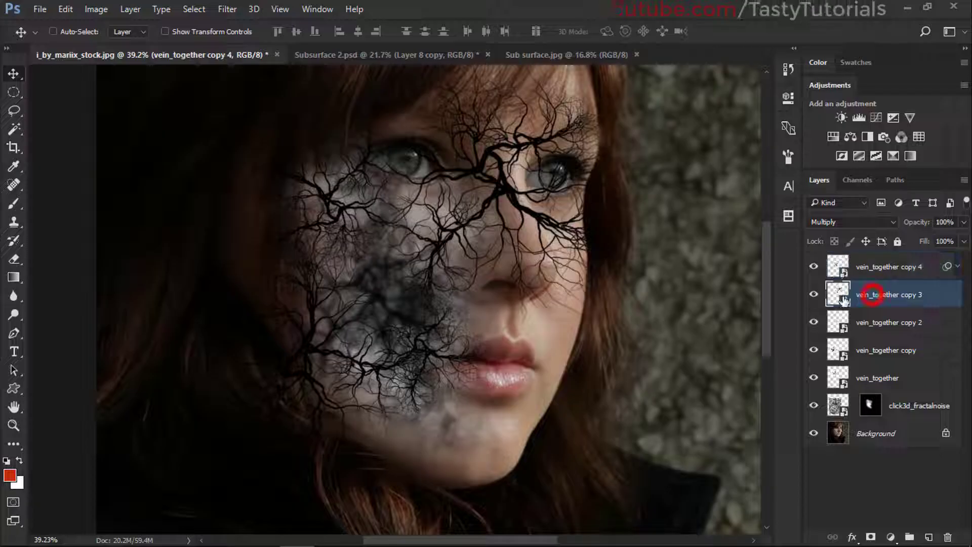
pyautogui.click(814, 294)
pyautogui.click(814, 295)
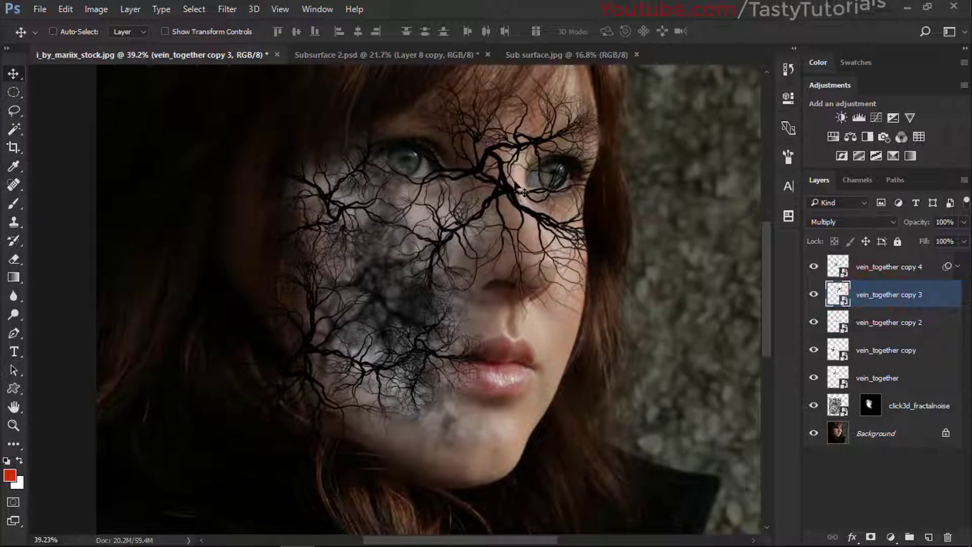
pyautogui.moveTo(522, 192); pyautogui.dragTo(509, 194)
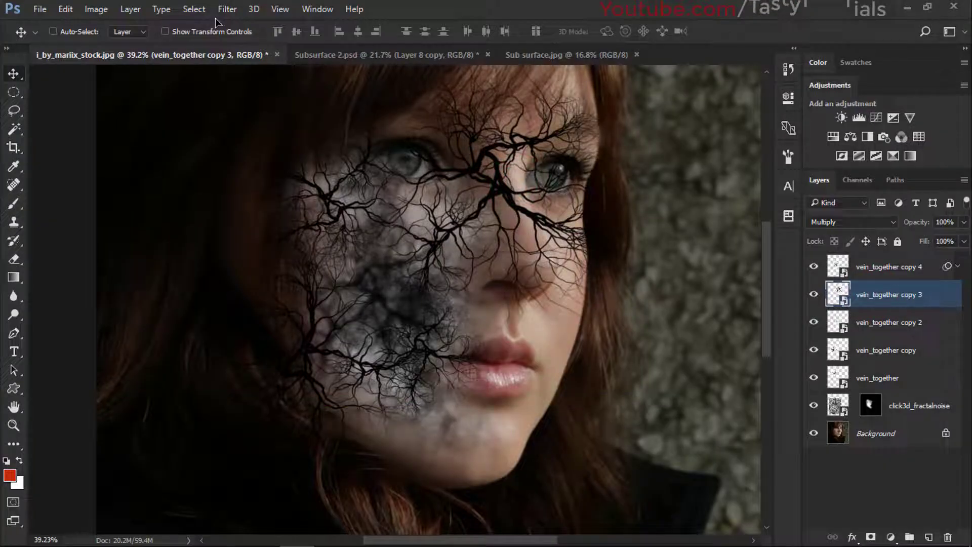
# Apply a Gaussian Blur with a 4-pixel radius to the vein_together copy 3 layer and collapse its smart filter list
pyautogui.click(227, 10)
pyautogui.click(242, 166)
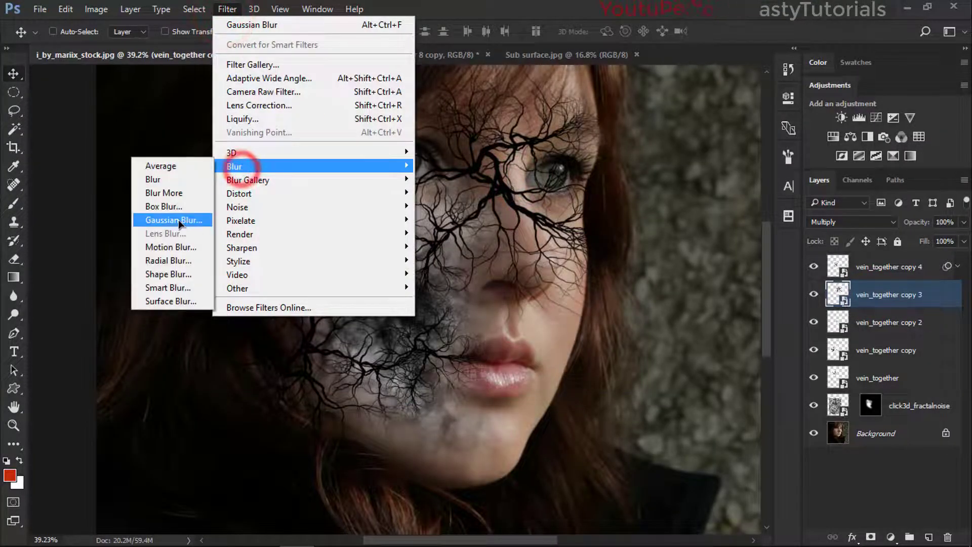
pyautogui.click(179, 222)
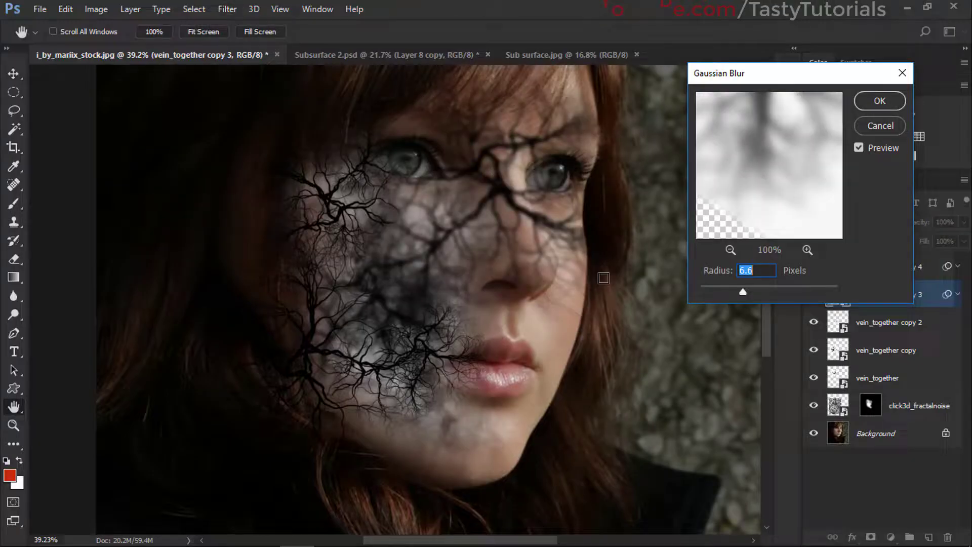
pyautogui.write('4')
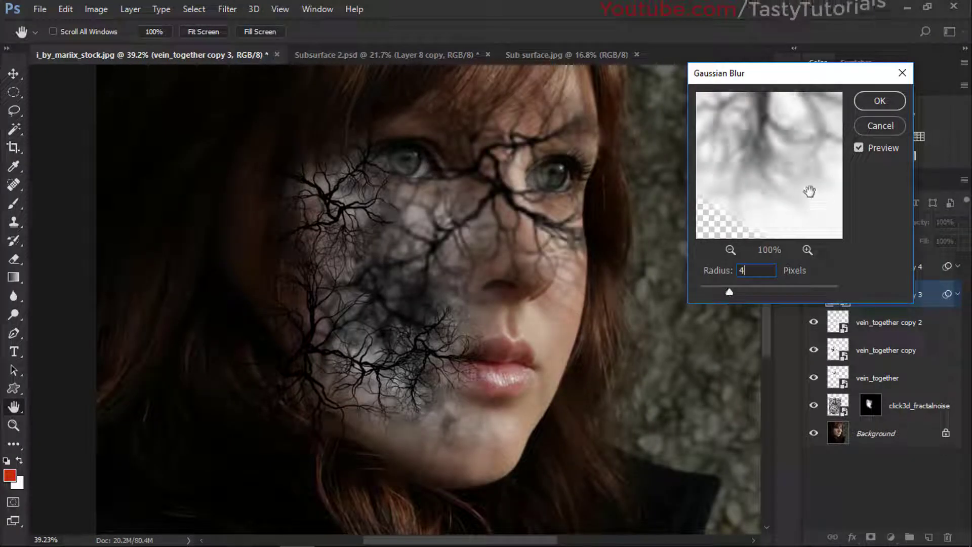
pyautogui.click(880, 102)
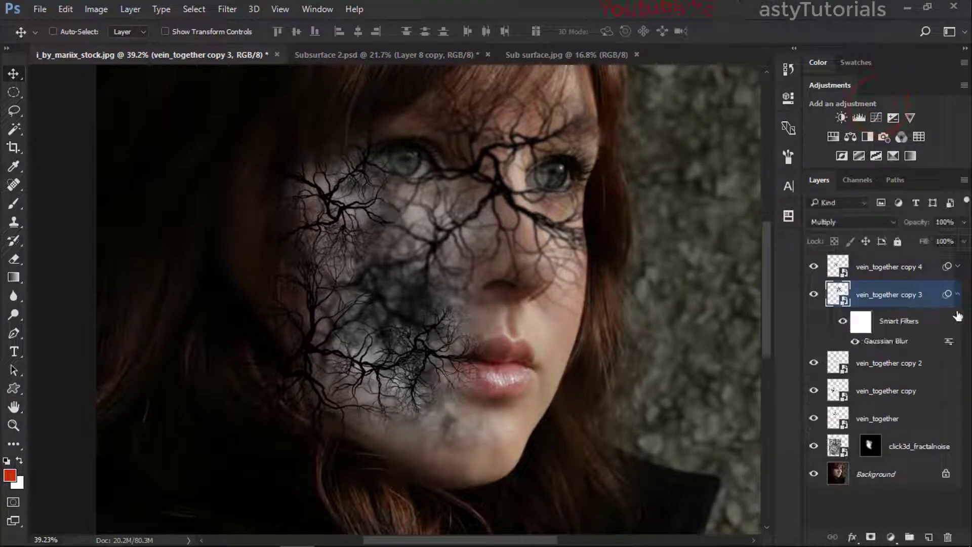
pyautogui.click(963, 301)
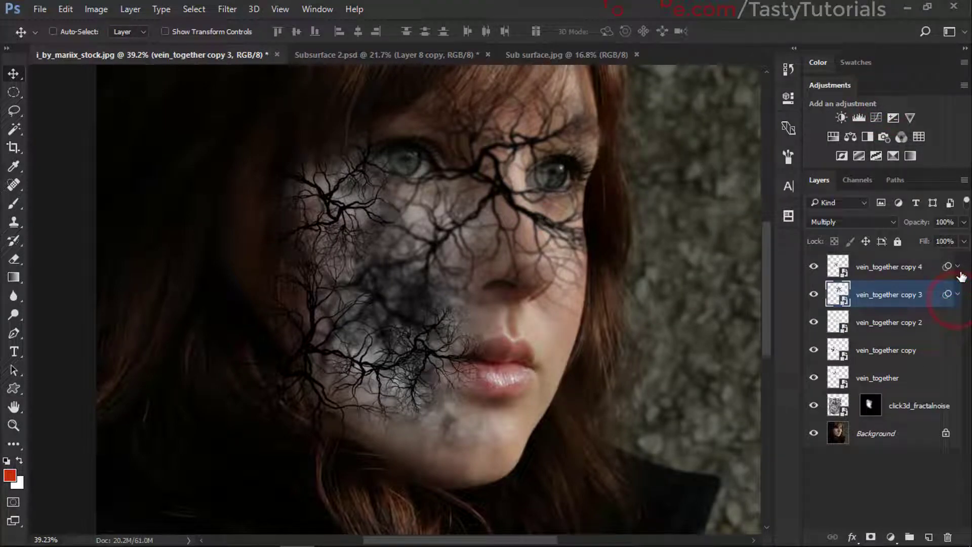
# Group all five vein_together layers and name the group Veins Network
pyautogui.click(896, 279)
pyautogui.keyDown('shift'); pyautogui.click(923, 378); pyautogui.keyUp('shift')
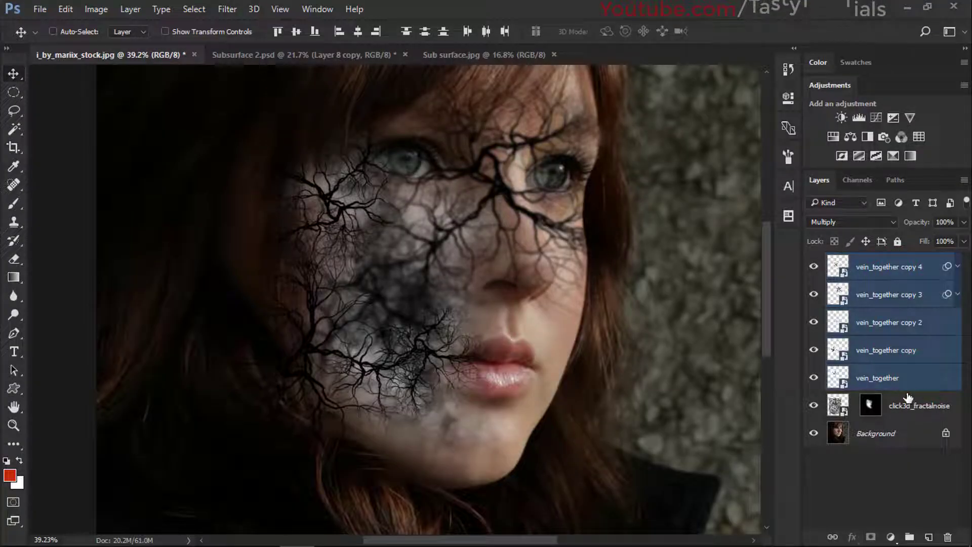
pyautogui.hotkey('ctrl', 'g')
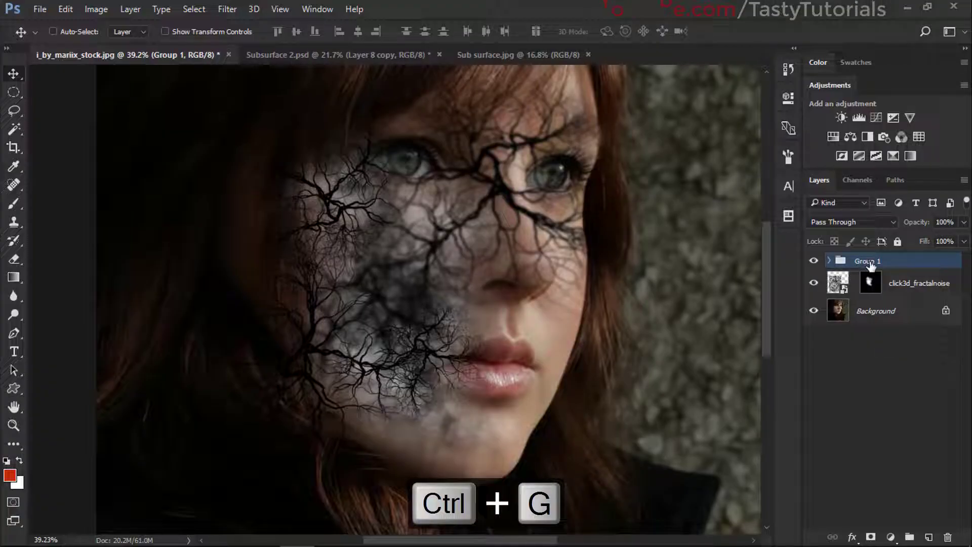
pyautogui.doubleClick(869, 262)
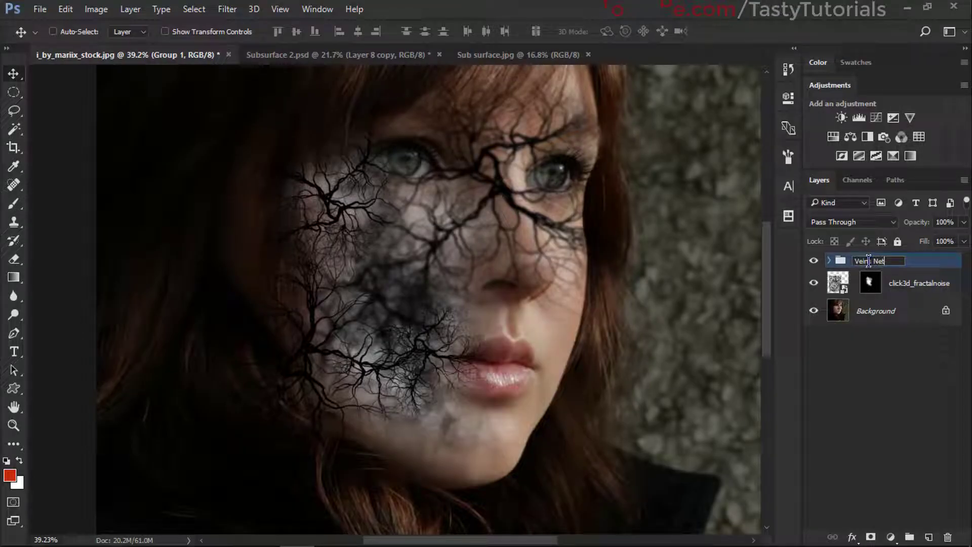
pyautogui.press('Return')
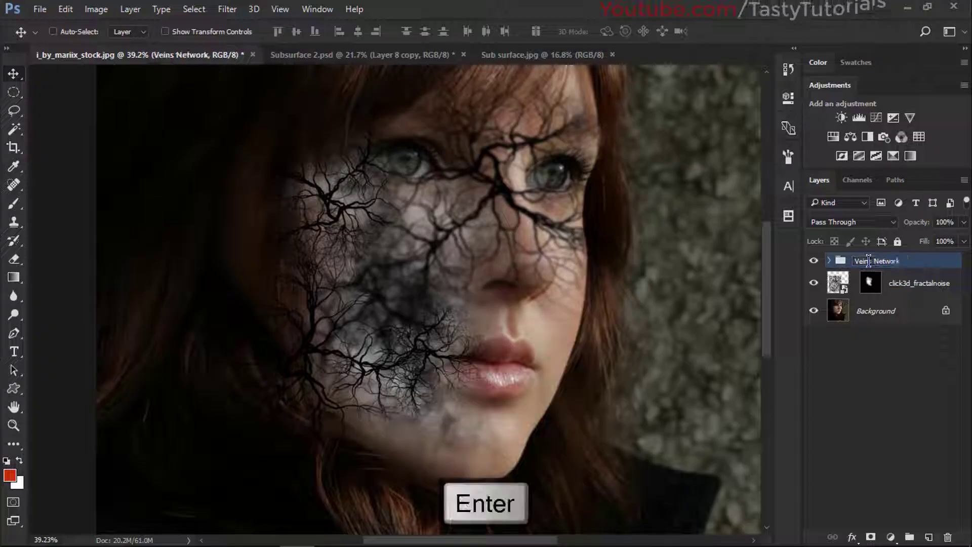
# Rename the click3d_fractalnoise layer as Luma Map and toggle its visibility to check its effect
pyautogui.doubleClick(915, 281)
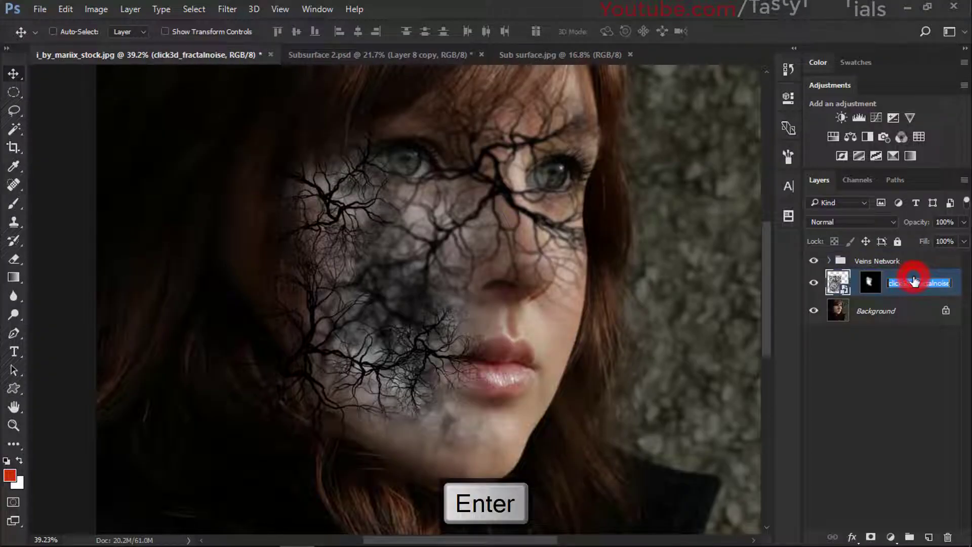
pyautogui.write('Luma')
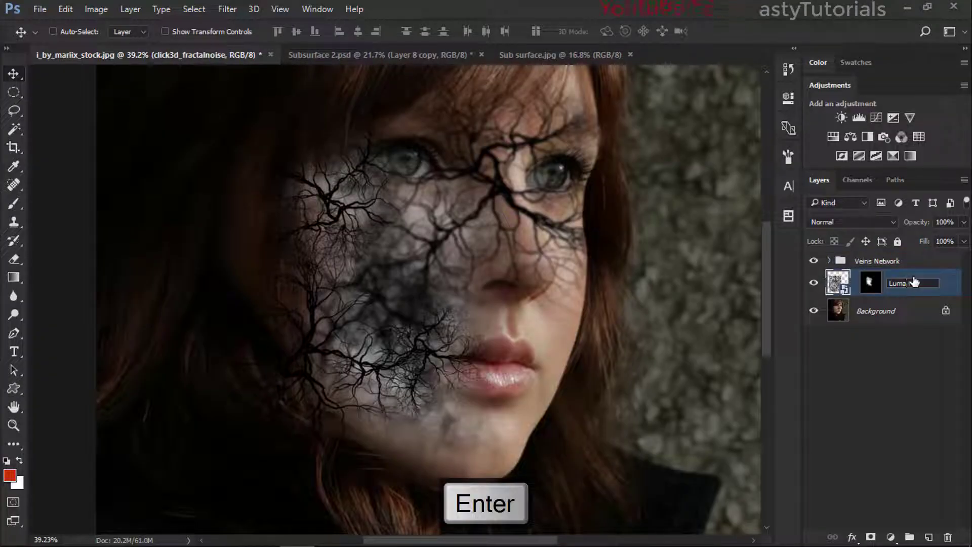
pyautogui.press('Return')
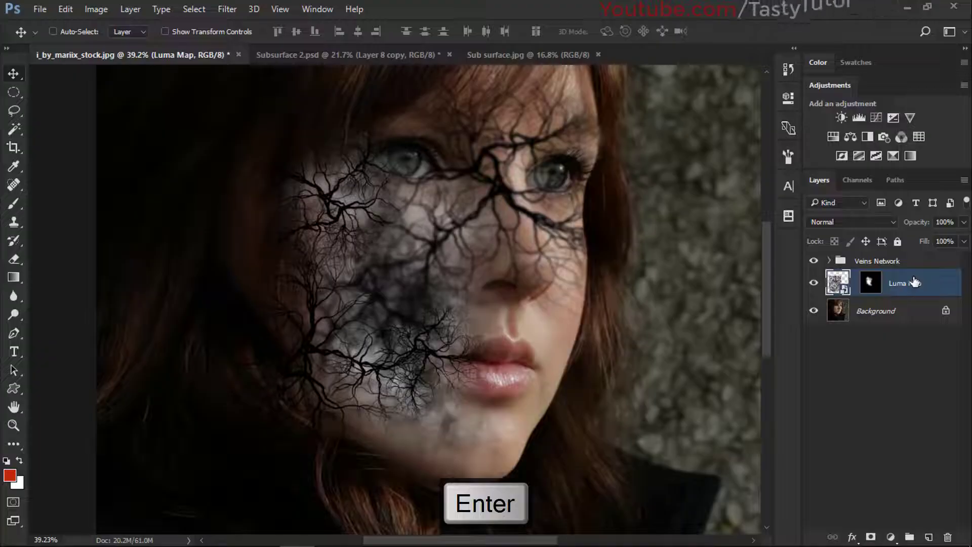
pyautogui.click(814, 282)
pyautogui.click(814, 282)
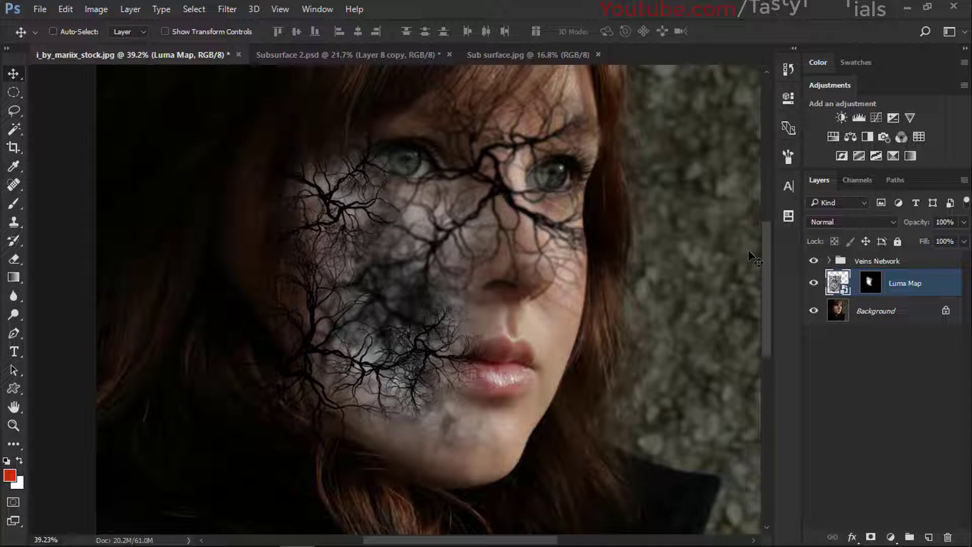
# Copy the Luma Map layer's mask onto the Veins Network group and inspect the masked veins on the cheek
pyautogui.press('ctrl')
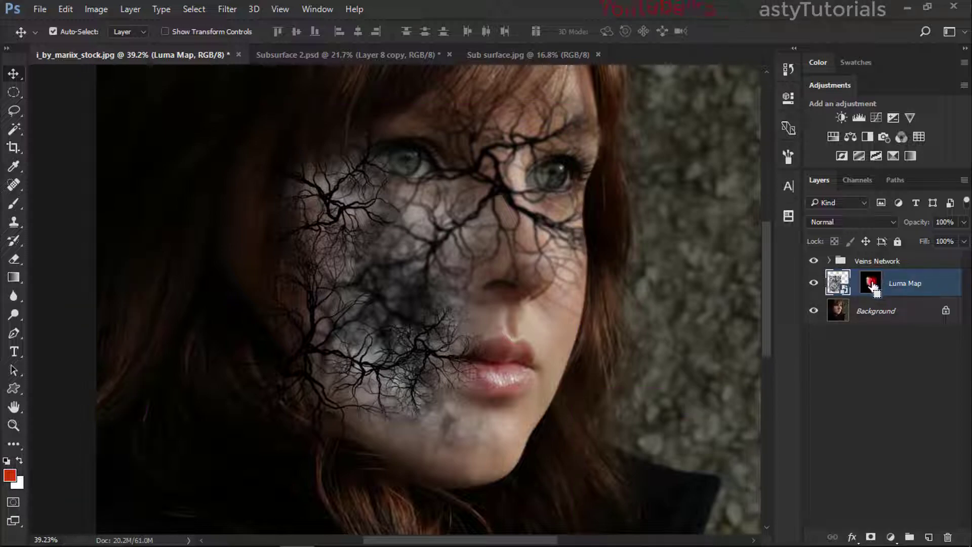
pyautogui.moveTo(872, 286); pyautogui.dragTo(879, 267)
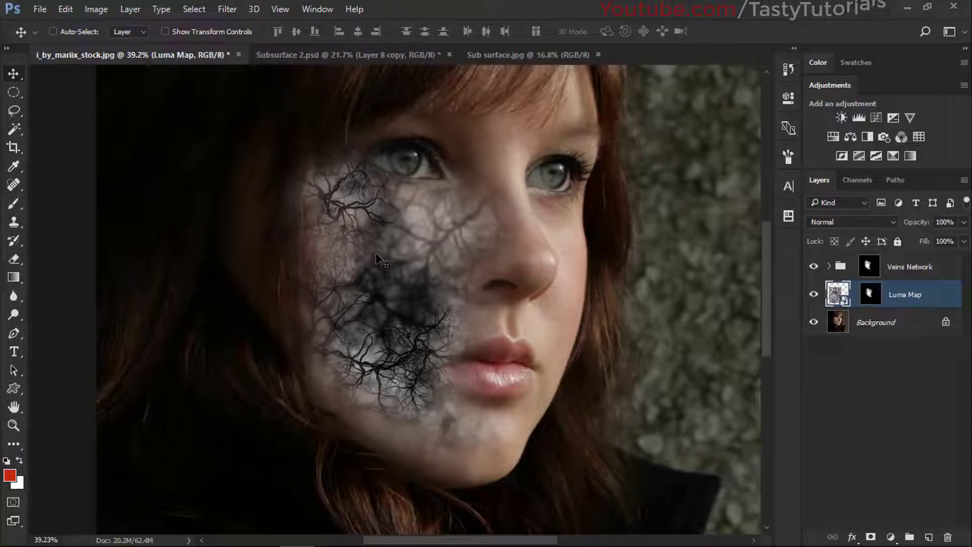
pyautogui.scroll(4, 376, 254)
pyautogui.scroll(-1, 485, 235)
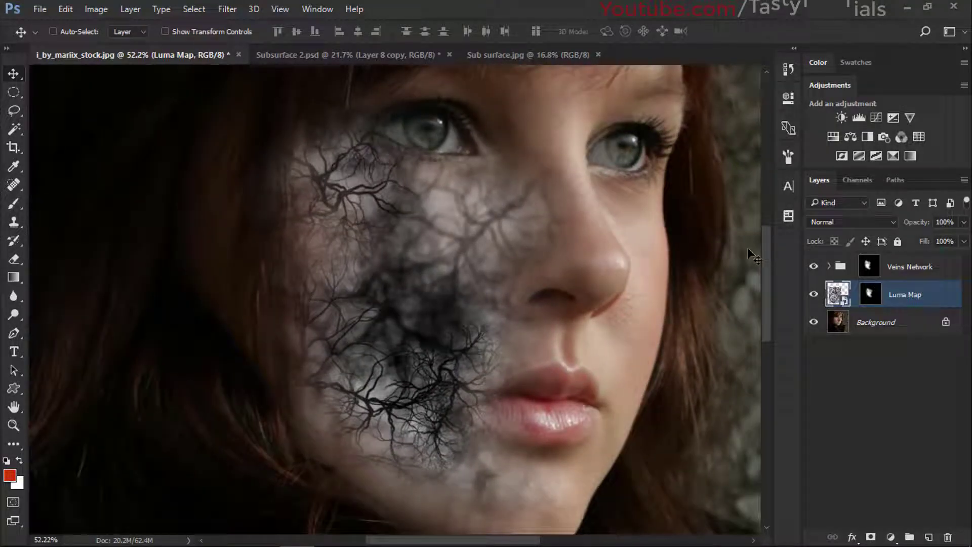
# Expand the Veins Network group, try shifting the vein_together copy 4 layer slightly across the cheek, and undo the last move
pyautogui.click(879, 267)
pyautogui.click(829, 267)
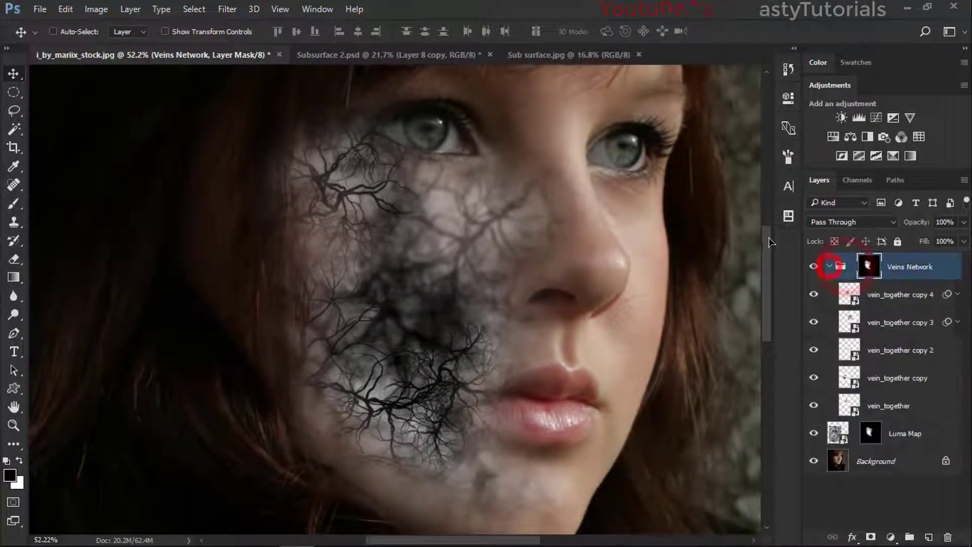
pyautogui.click(900, 295)
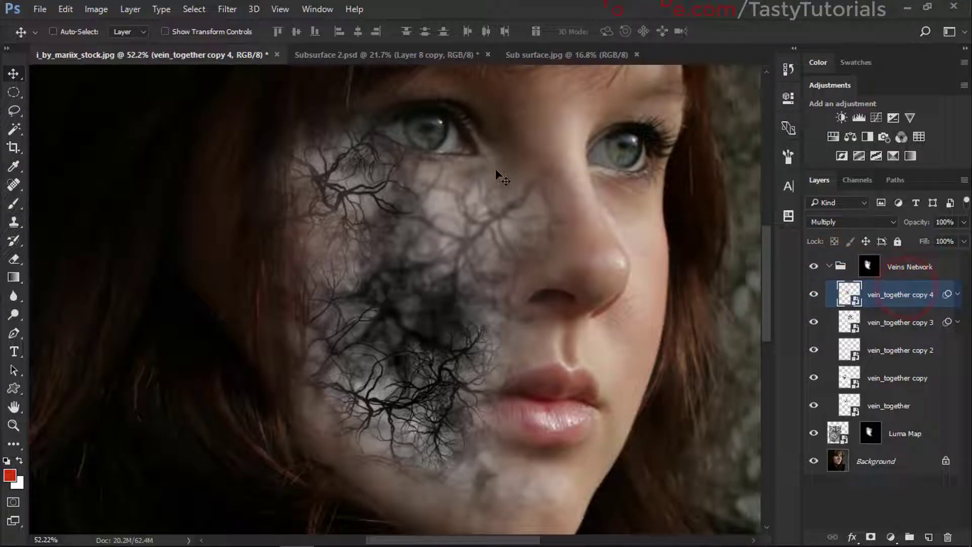
pyautogui.moveTo(549, 198); pyautogui.dragTo(539, 198)
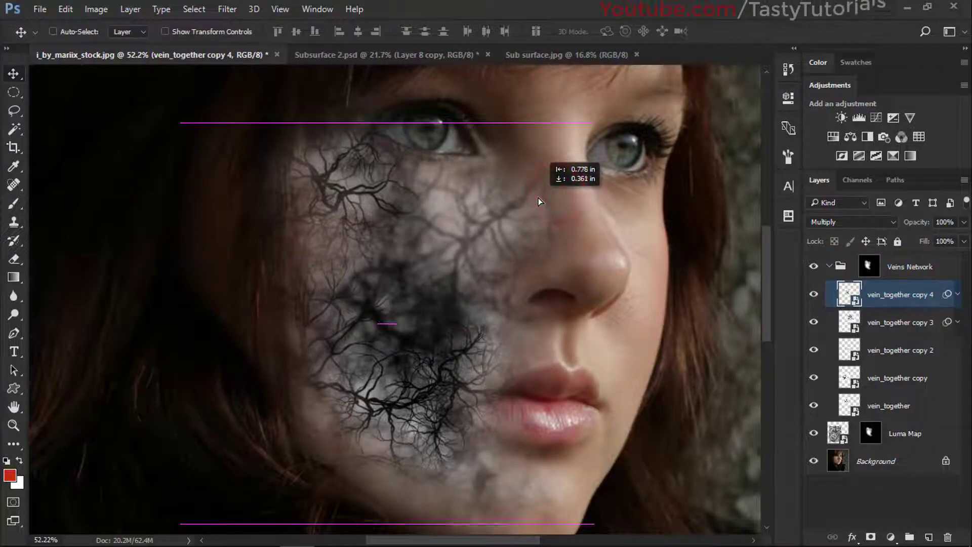
pyautogui.hotkey('ctrl', 'alt', 'z')
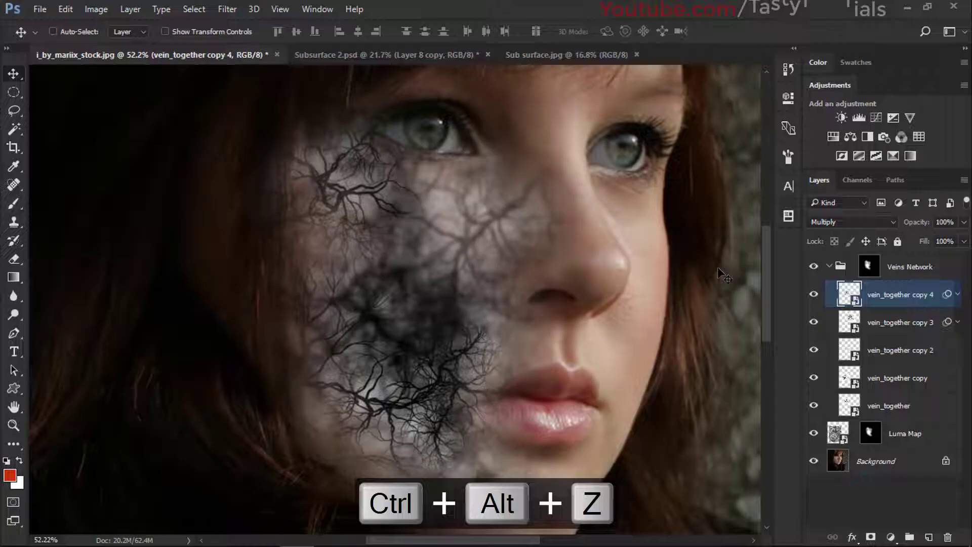
# Identify the vein_together copy 3 layer by toggling its visibility, and reposition its veins beneath the eye with Free Transform
pyautogui.click(856, 323)
pyautogui.click(814, 322)
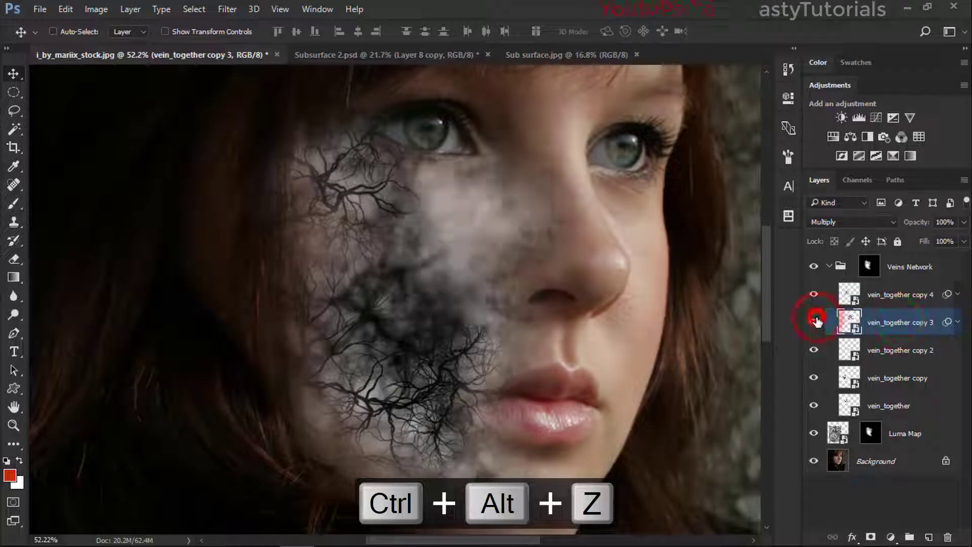
pyautogui.click(814, 322)
pyautogui.moveTo(538, 244)
pyautogui.mouseDown()
pyautogui.moveTo(501, 246)
pyautogui.moveTo(516, 245)
pyautogui.mouseUp()
pyautogui.hotkey('ctrl', 't')
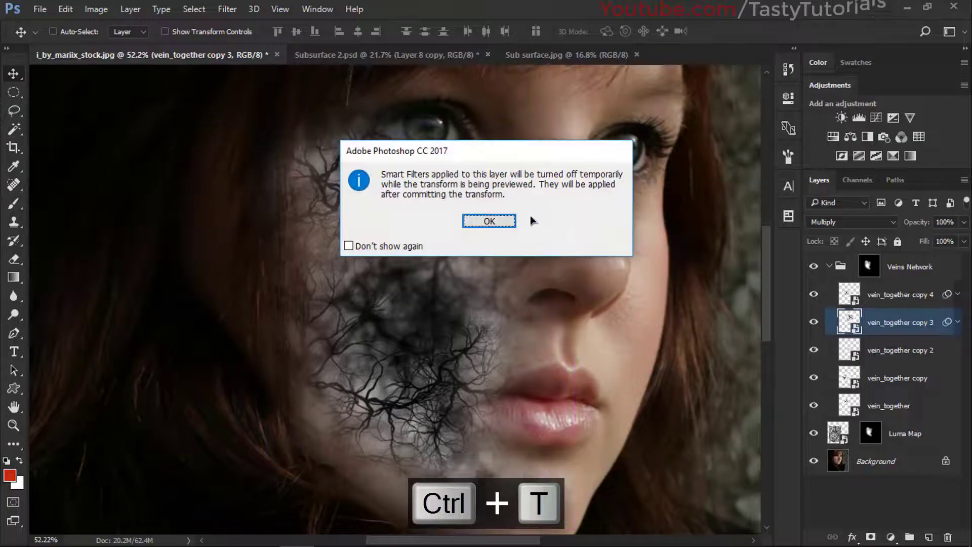
pyautogui.click(506, 225)
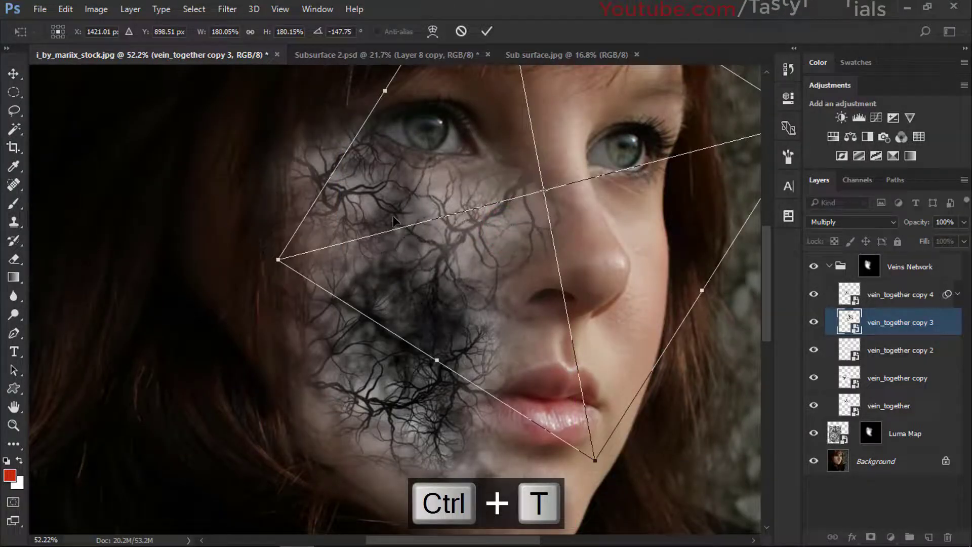
pyautogui.doubleClick(429, 205)
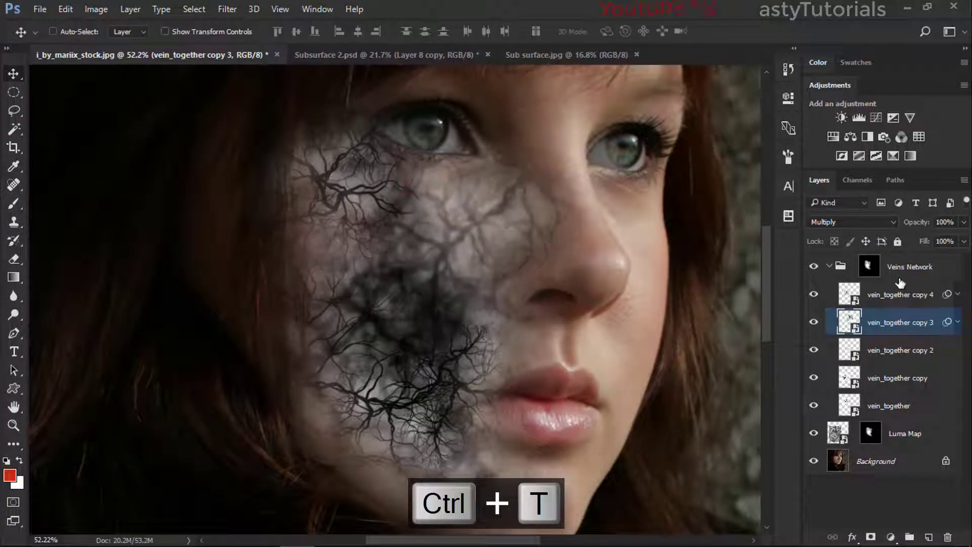
# Try painting black with the Brush on the Veins Network mask over the veins below the eye, and undo the strokes
pyautogui.click(879, 269)
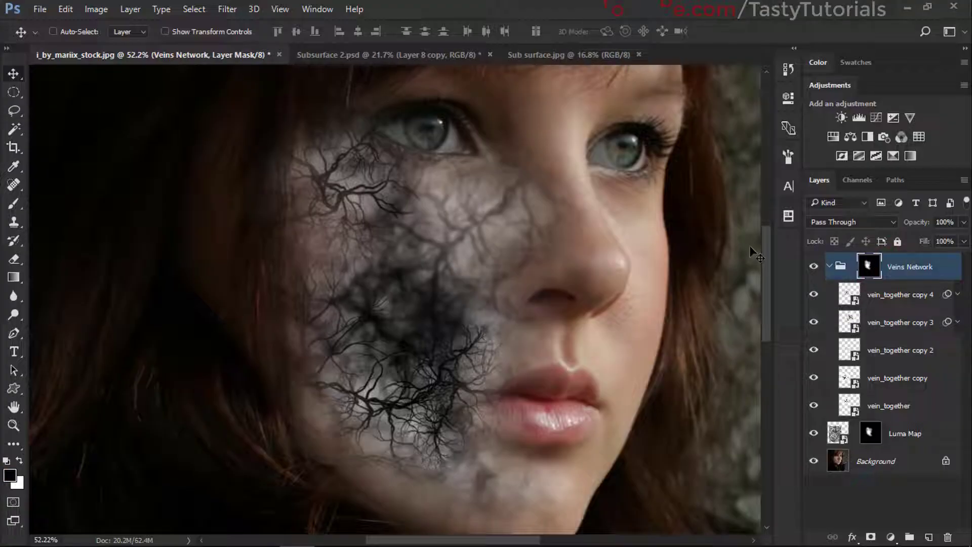
pyautogui.press('b')
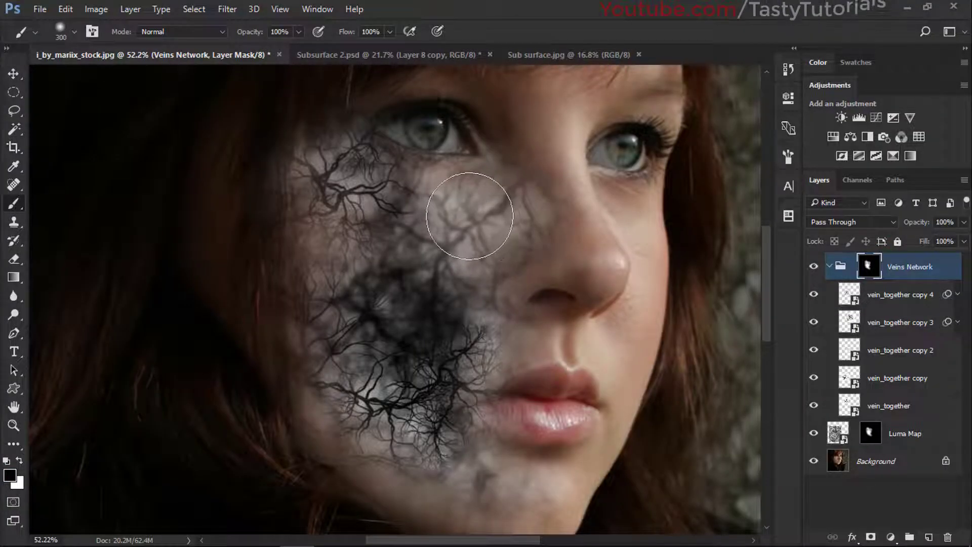
pyautogui.click(486, 213)
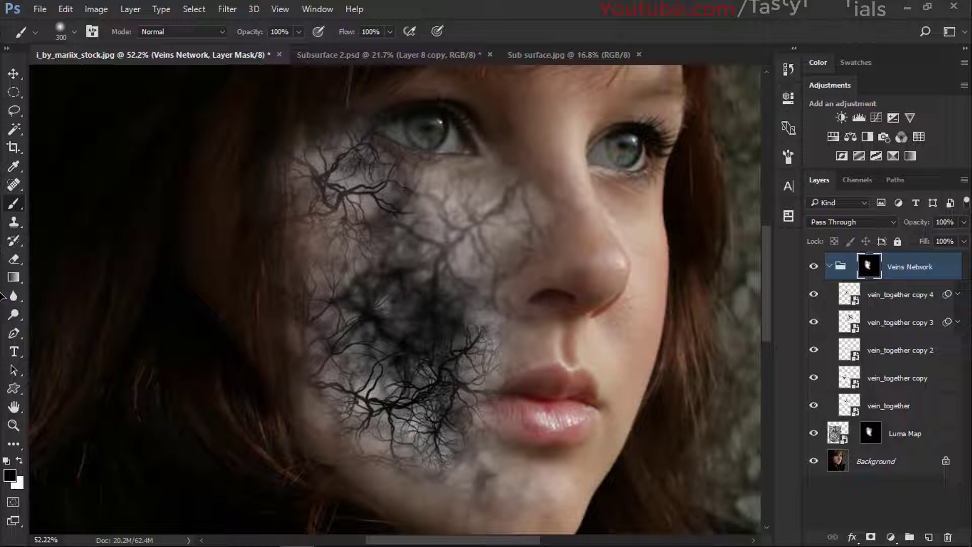
pyautogui.moveTo(473, 236); pyautogui.dragTo(485, 214)
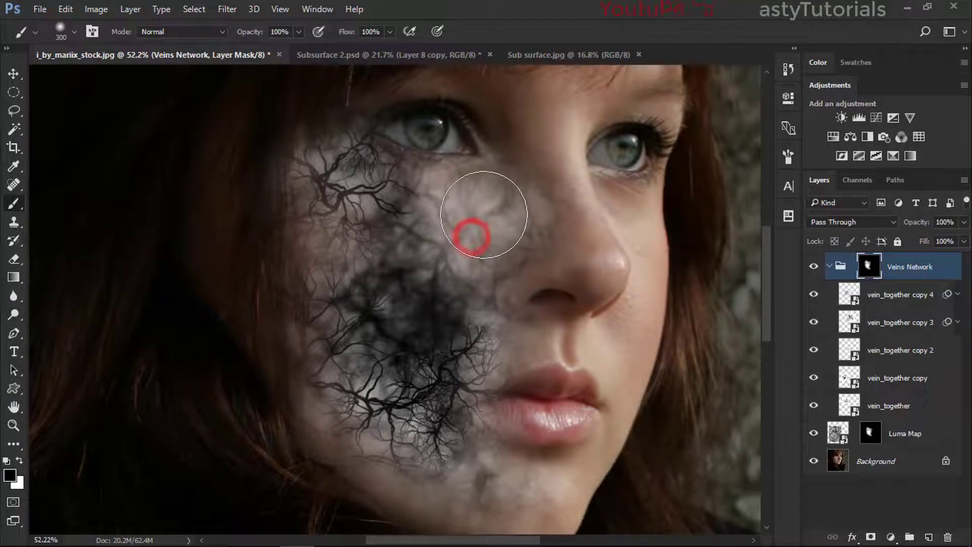
pyautogui.hotkey('ctrl', 'alt', 'z')
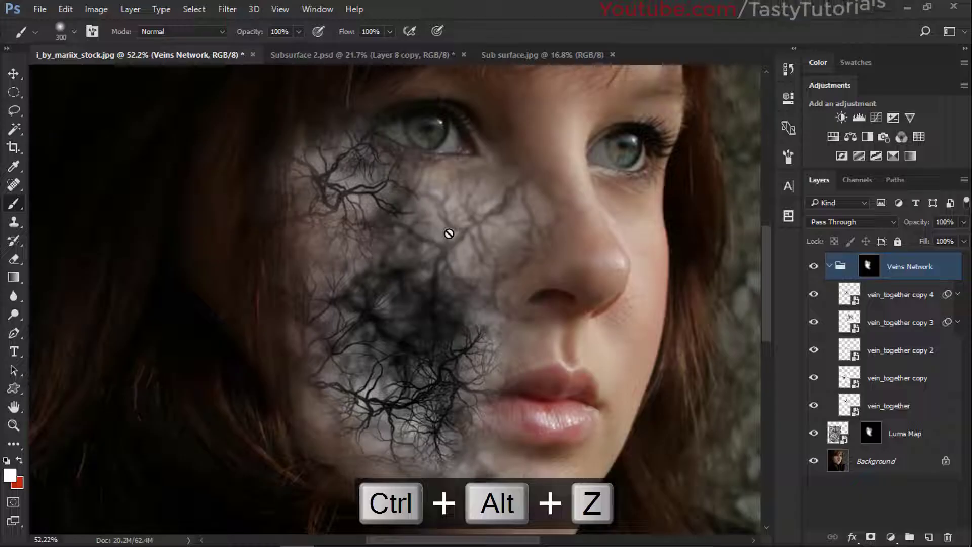
# Paint white on the Veins Network group's mask with the 300-pixel soft brush to strengthen the veins across the cheek
pyautogui.click(855, 267)
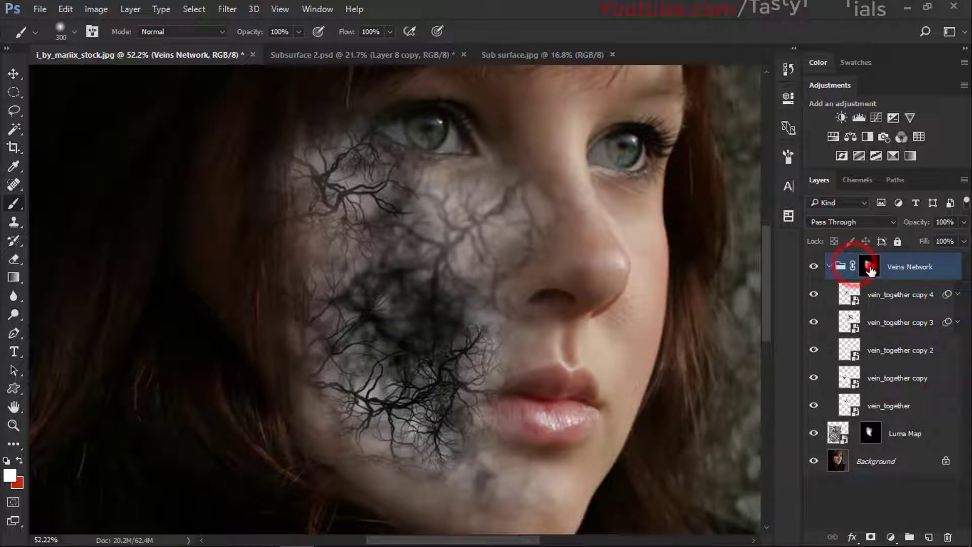
pyautogui.moveTo(494, 214)
pyautogui.mouseDown()
pyautogui.moveTo(493, 225)
pyautogui.moveTo(471, 212)
pyautogui.moveTo(400, 228)
pyautogui.moveTo(377, 257)
pyautogui.moveTo(344, 236)
pyautogui.mouseUp()
pyautogui.press('x')
pyautogui.moveTo(357, 346)
pyautogui.mouseDown()
pyautogui.moveTo(395, 330)
pyautogui.moveTo(373, 346)
pyautogui.moveTo(380, 381)
pyautogui.mouseUp()
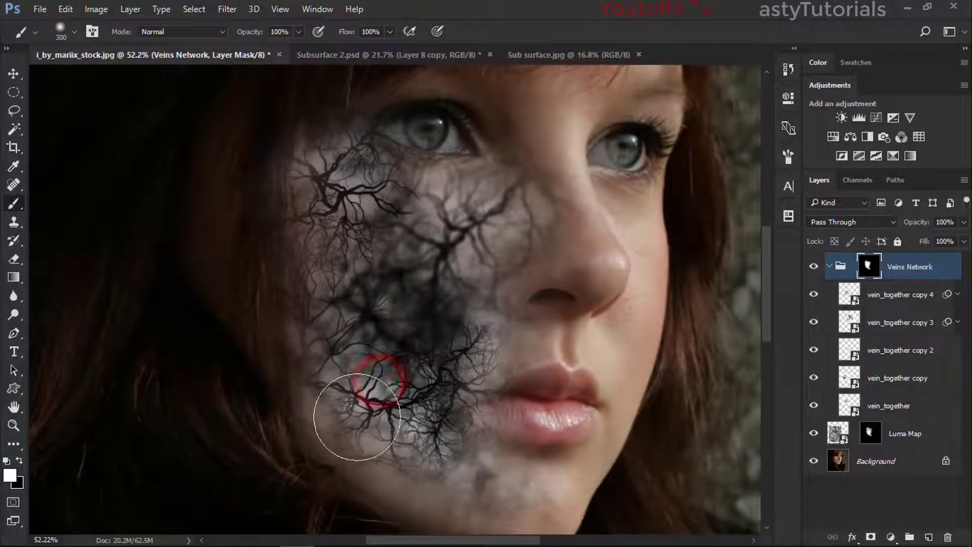
pyautogui.click(362, 403)
pyautogui.click(339, 295)
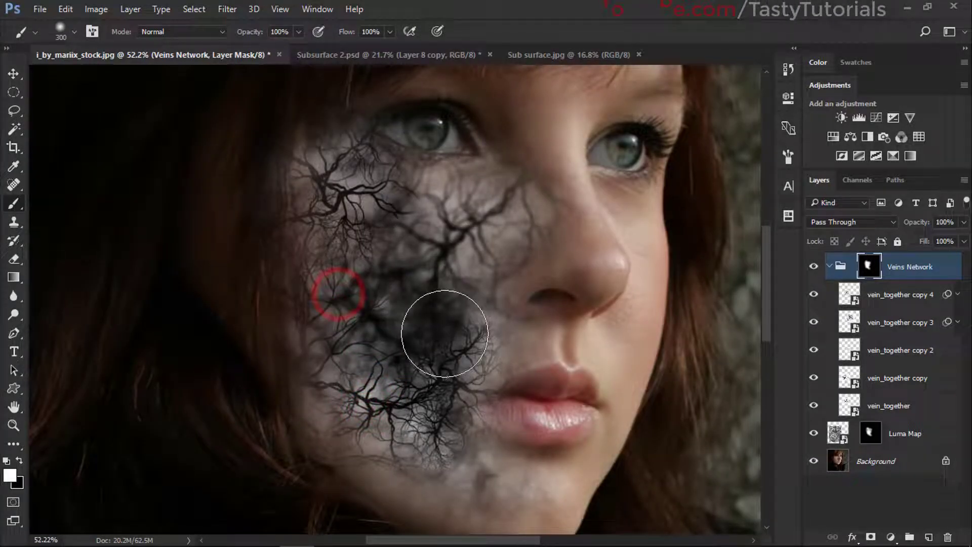
pyautogui.click(457, 366)
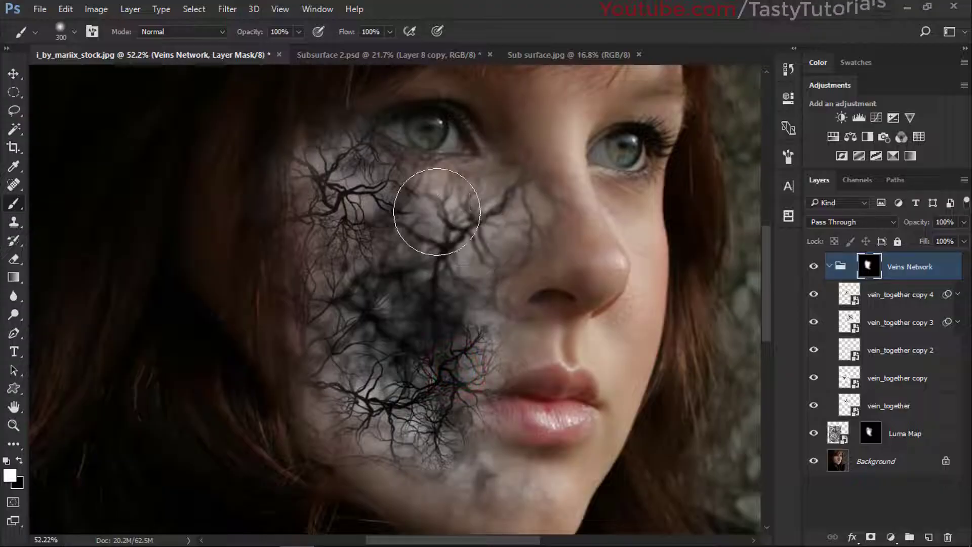
pyautogui.click(415, 206)
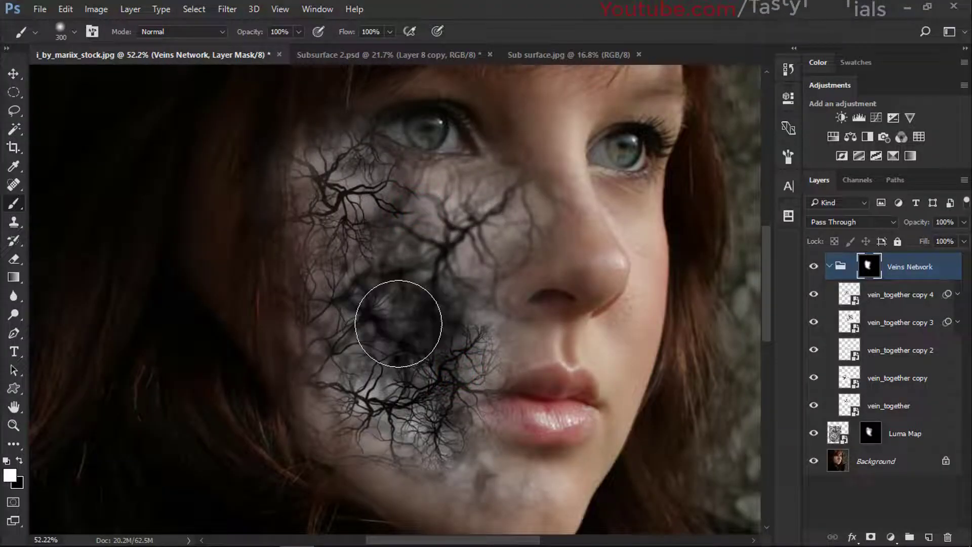
pyautogui.scroll(-2, 434, 395)
pyautogui.scroll(2, 451, 354)
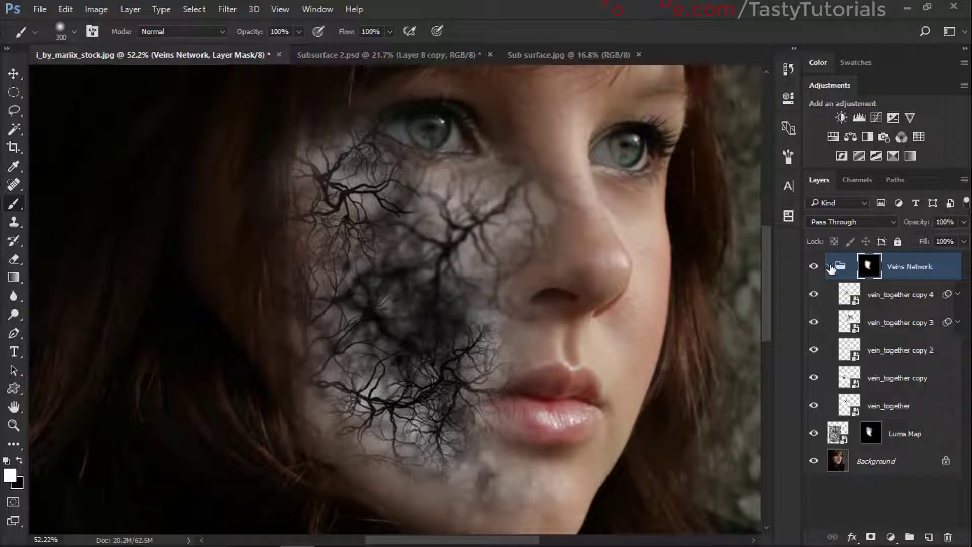
# Collapse the Veins Network group, compare the cheek with and without it, and select the Luma Map layer
pyautogui.click(830, 266)
pyautogui.click(812, 267)
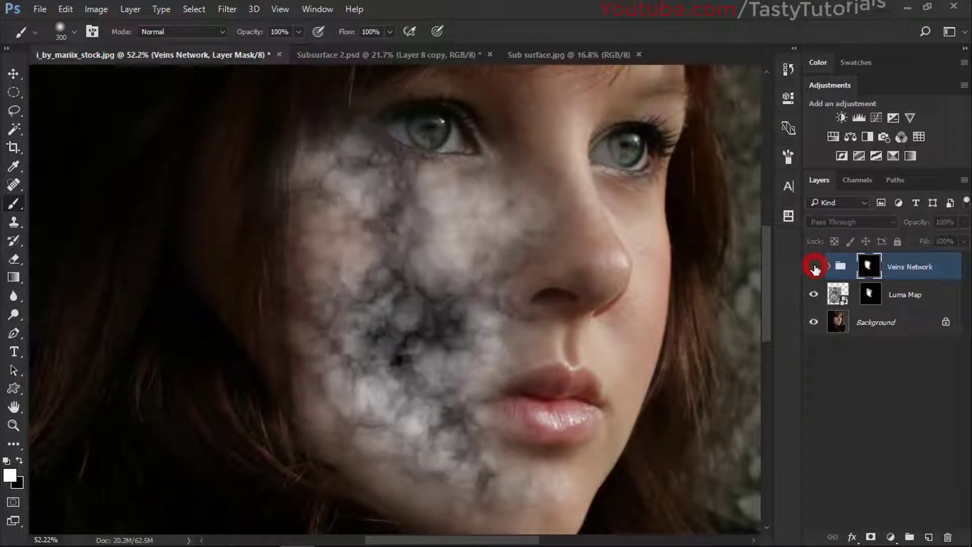
pyautogui.click(812, 267)
pyautogui.click(894, 295)
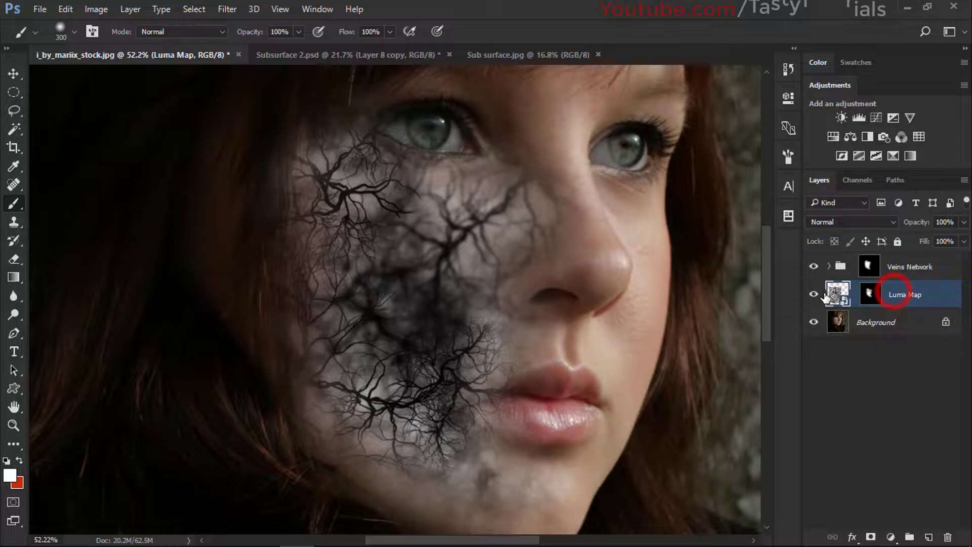
pyautogui.click(829, 291)
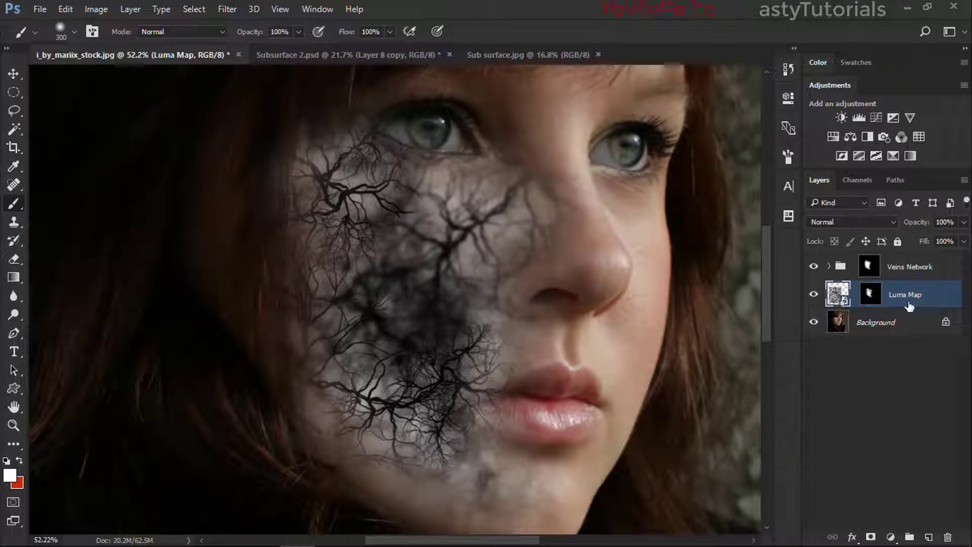
pyautogui.press('v')
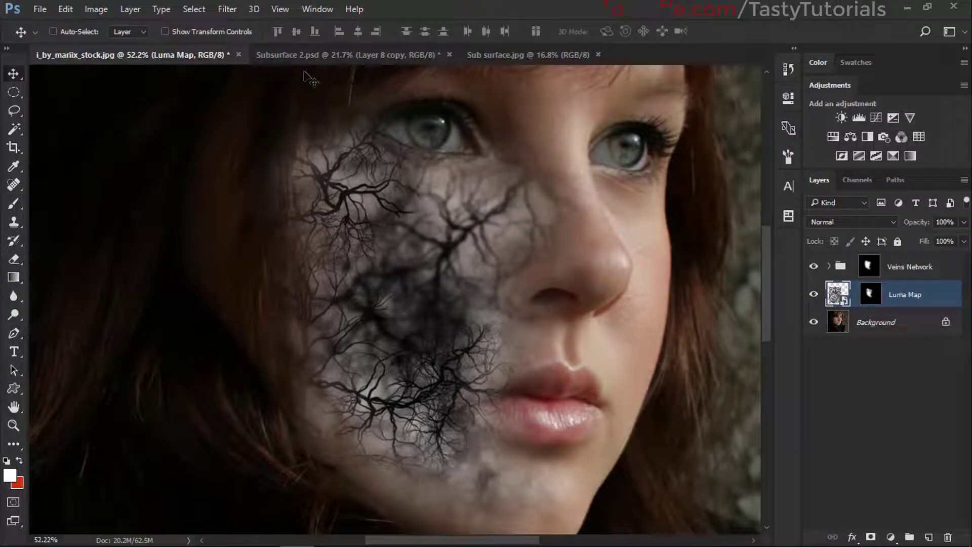
# In Subsurface 2.psd, toggle the Vains group's visibility and examine the blend settings of its vein and click3d_fractalnoise layers
pyautogui.click(305, 55)
pyautogui.scroll(-5, 855, 278)
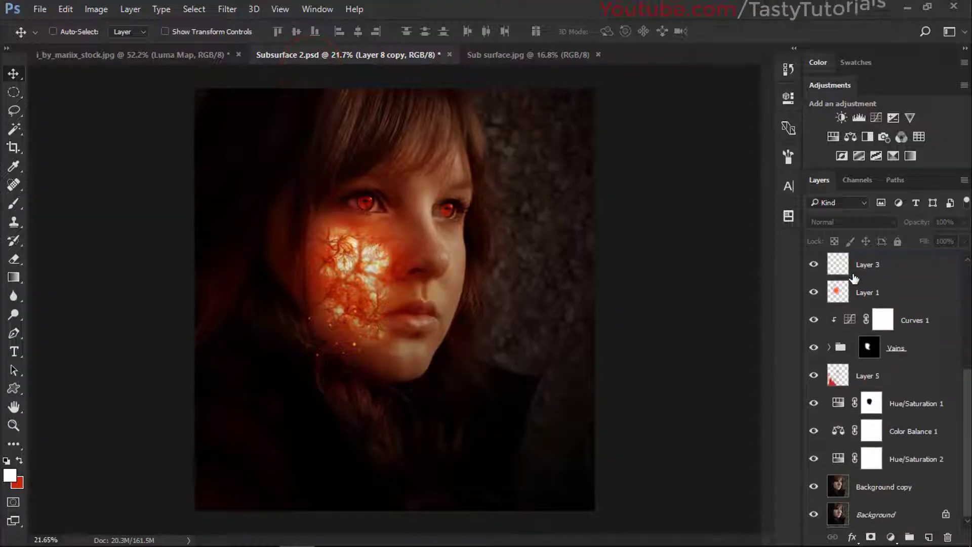
pyautogui.click(911, 350)
pyautogui.click(814, 348)
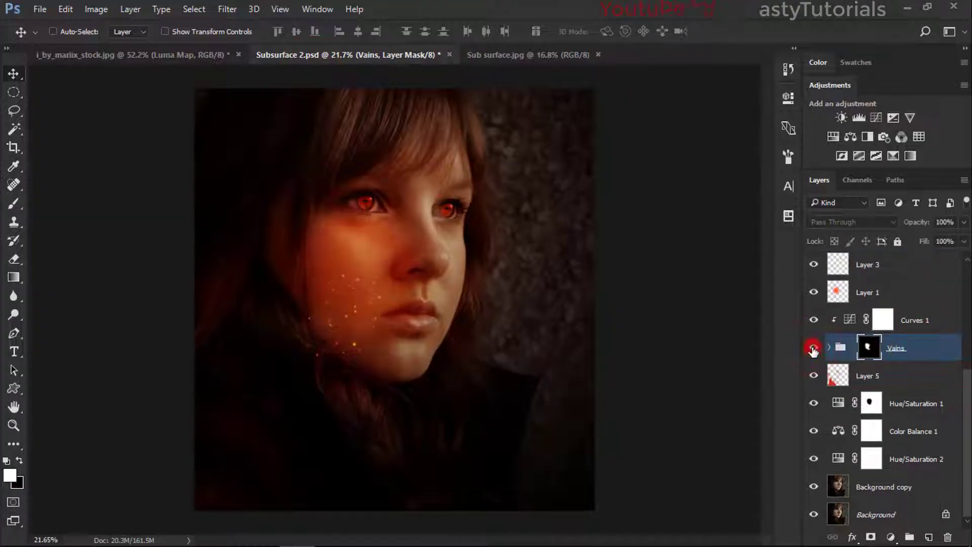
pyautogui.click(814, 348)
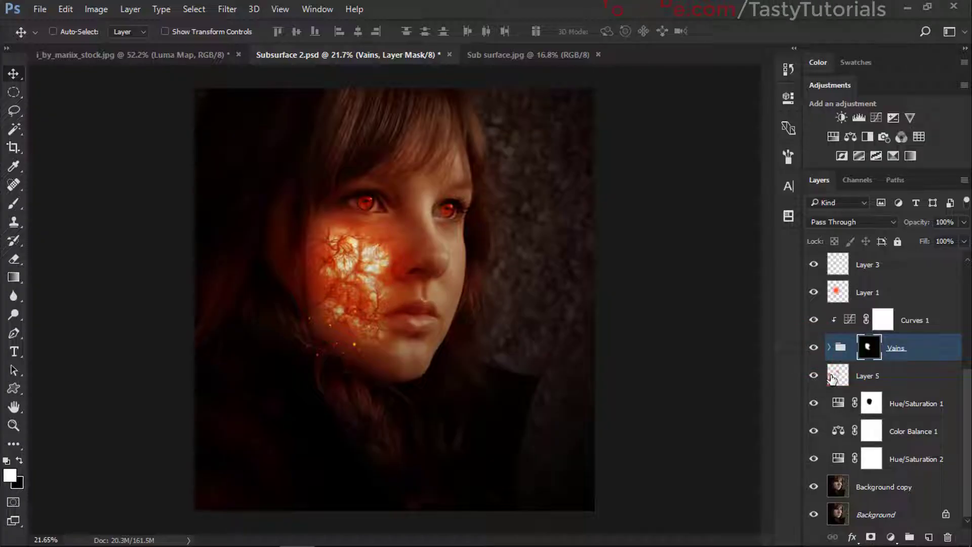
pyautogui.click(829, 349)
pyautogui.click(905, 377)
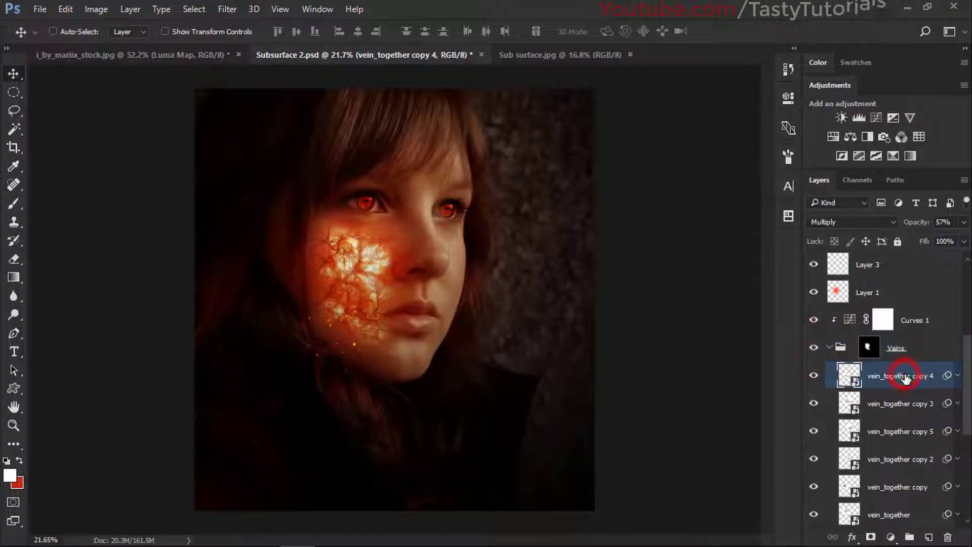
pyautogui.scroll(-5, 903, 454)
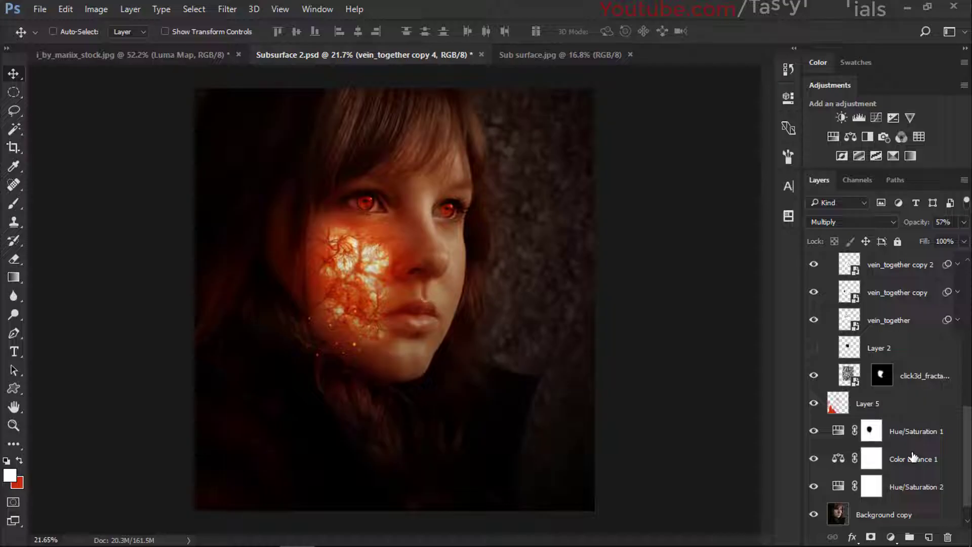
pyautogui.click(922, 399)
pyautogui.click(914, 380)
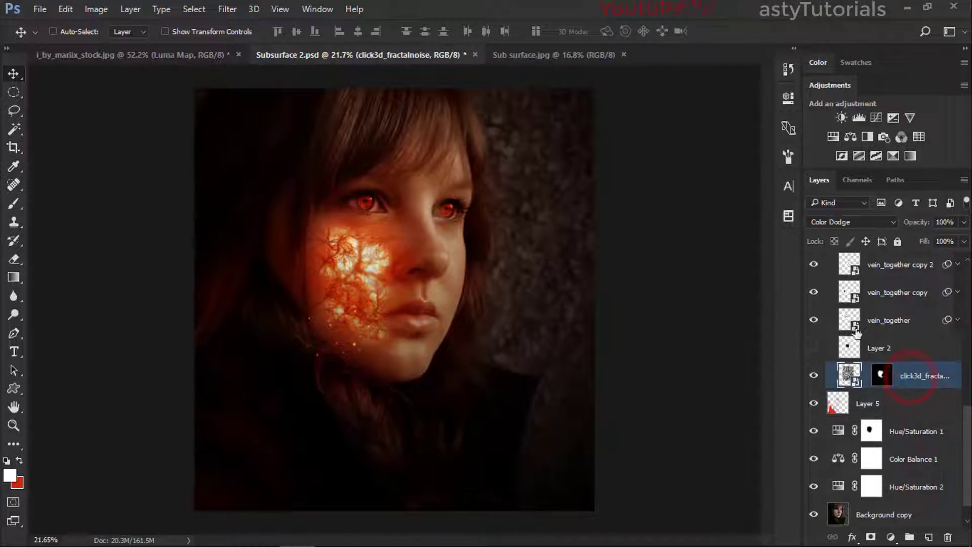
# Back in i_by_mariix_stock.jpg, move the Luma Map layer into the Veins Network group, directly below the vein_together layer
pyautogui.click(157, 54)
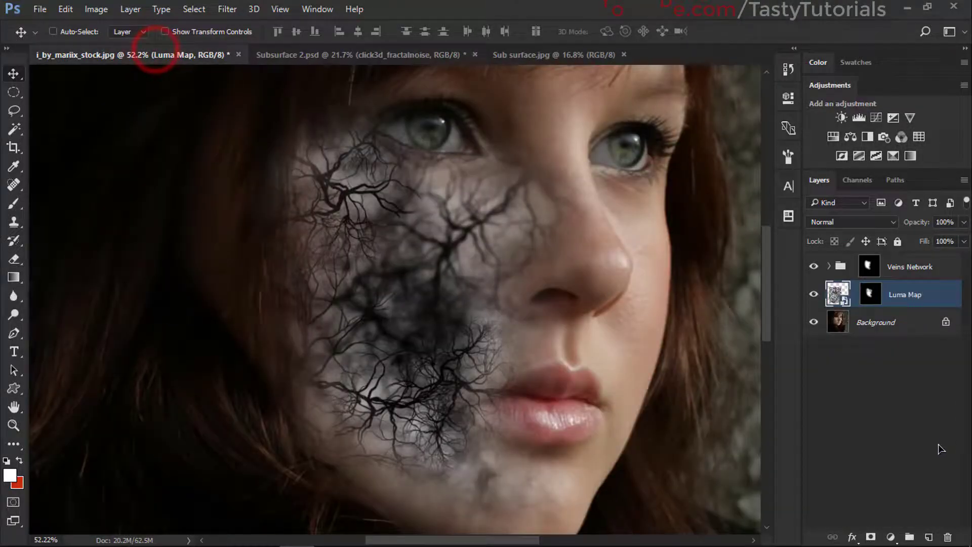
pyautogui.moveTo(872, 306); pyautogui.dragTo(830, 276)
pyautogui.click(830, 267)
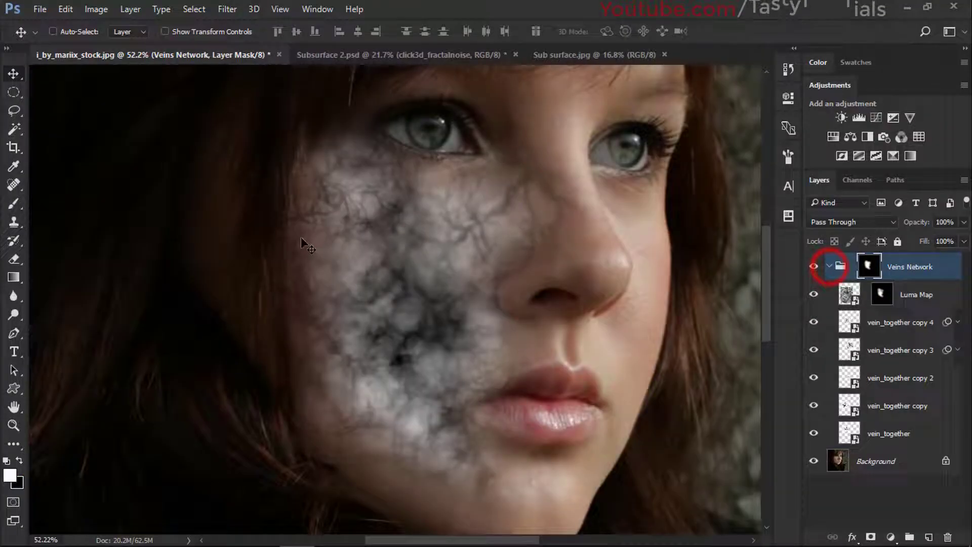
pyautogui.moveTo(922, 308); pyautogui.dragTo(883, 432)
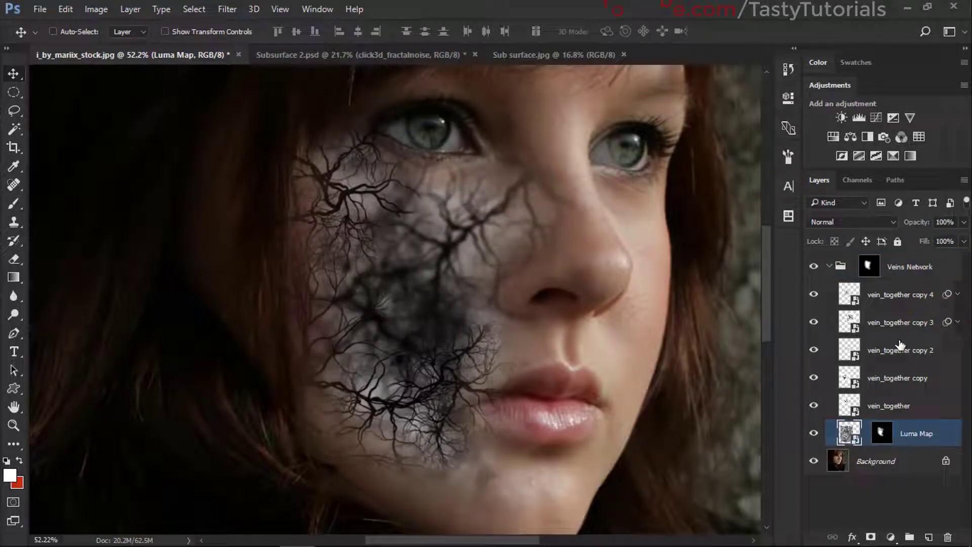
# Set the Luma Map layer's blend mode to Color Dodge and check the Veins Network group's structure
pyautogui.click(823, 223)
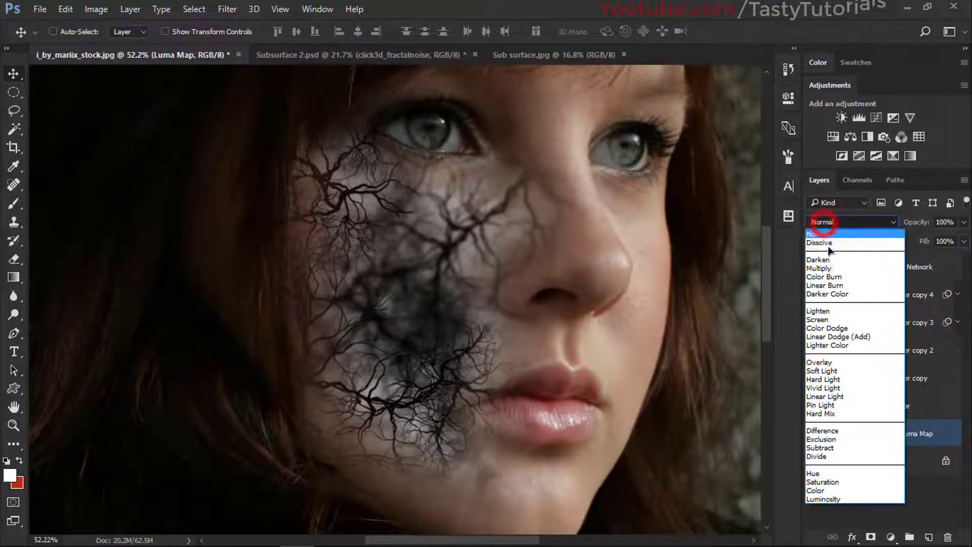
pyautogui.click(831, 329)
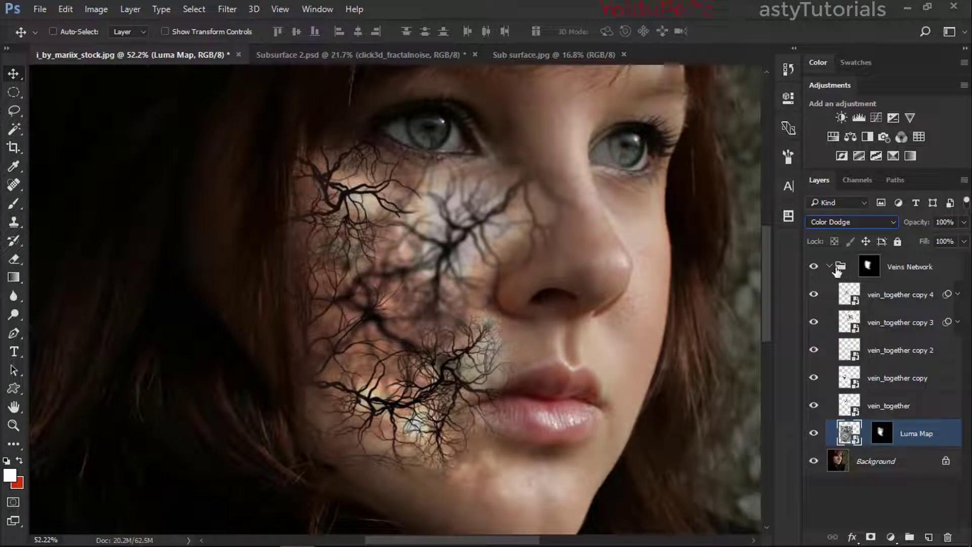
pyautogui.click(830, 267)
pyautogui.click(829, 267)
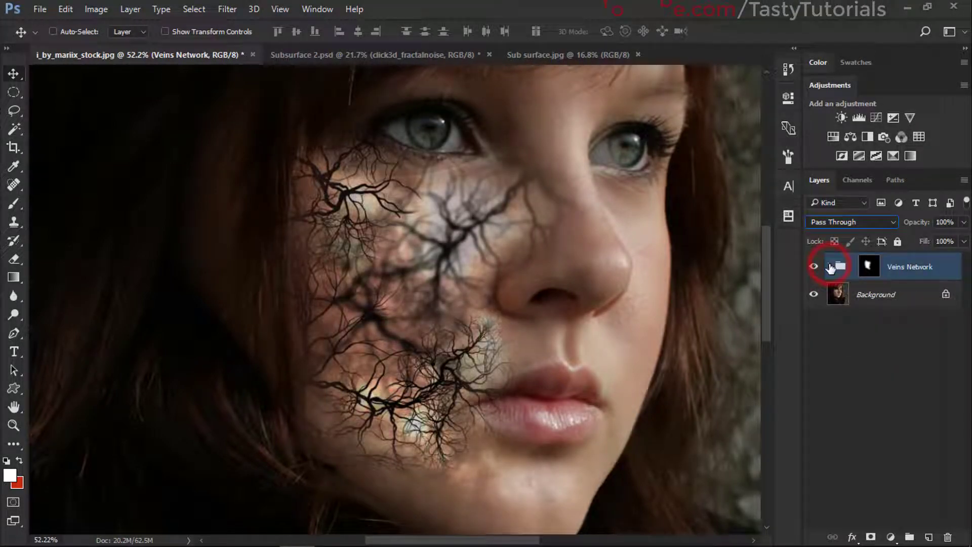
pyautogui.click(830, 267)
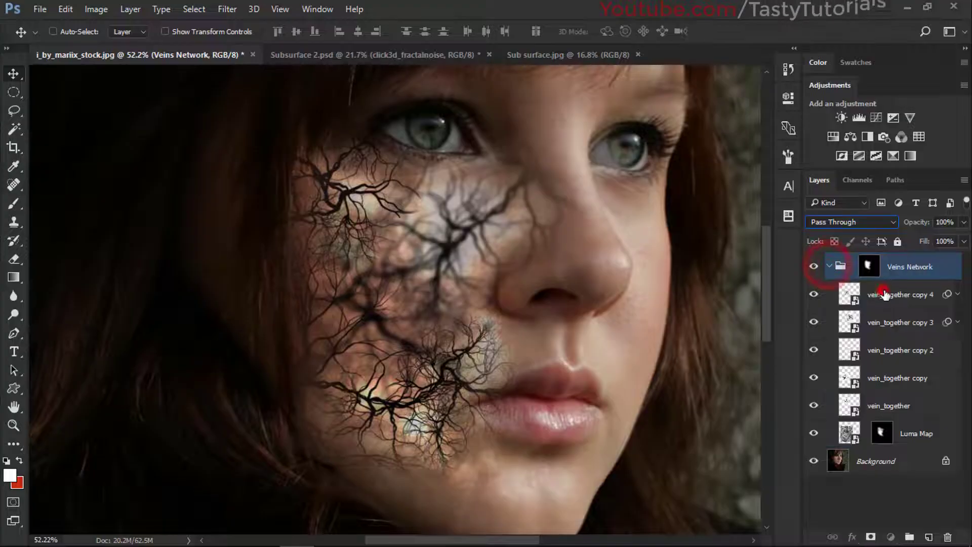
# Select all five vein_together layers in the Veins Network group and lower their opacity to 81%
pyautogui.click(883, 293)
pyautogui.hotkey('ctrl', 'j')
pyautogui.click(890, 324)
pyautogui.click(902, 300)
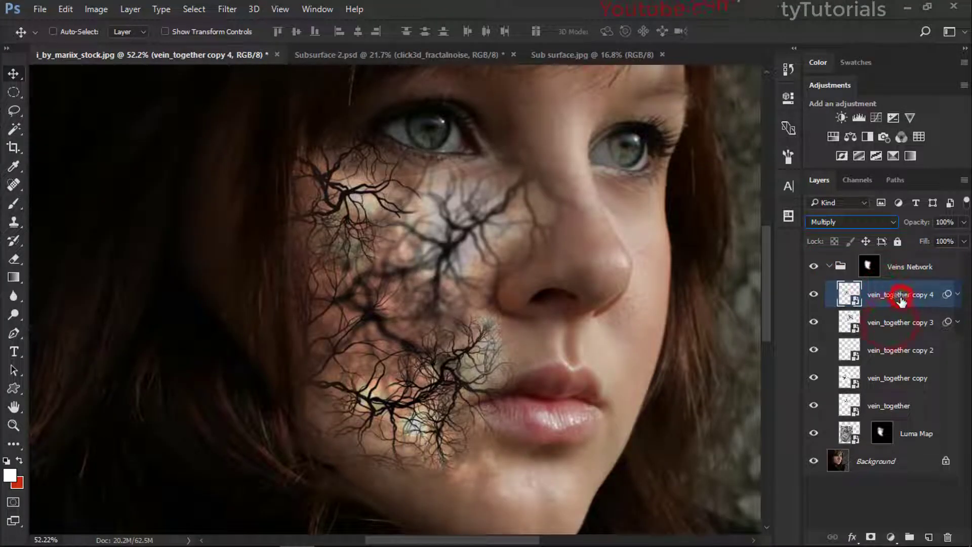
pyautogui.keyDown('shift'); pyautogui.click(898, 405); pyautogui.keyUp('shift')
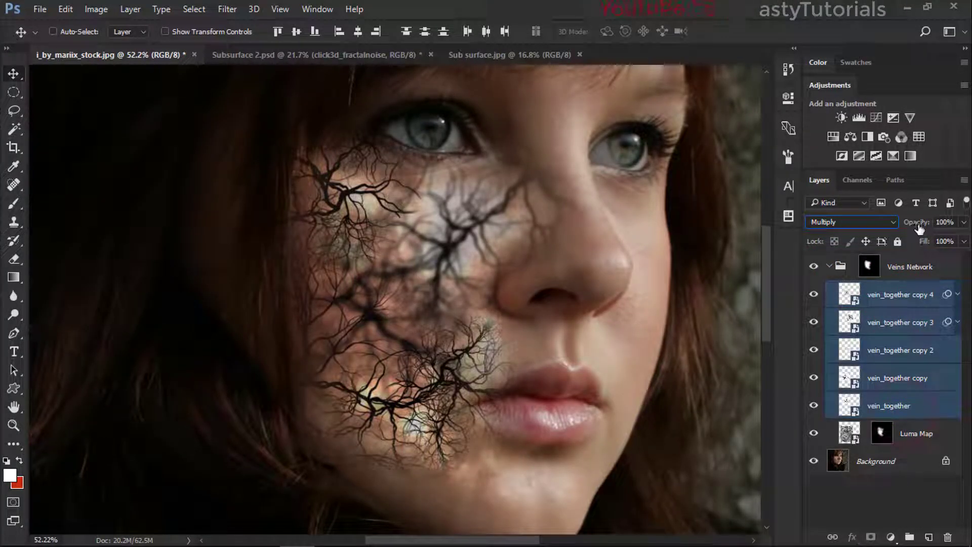
pyautogui.moveTo(917, 226); pyautogui.dragTo(906, 233)
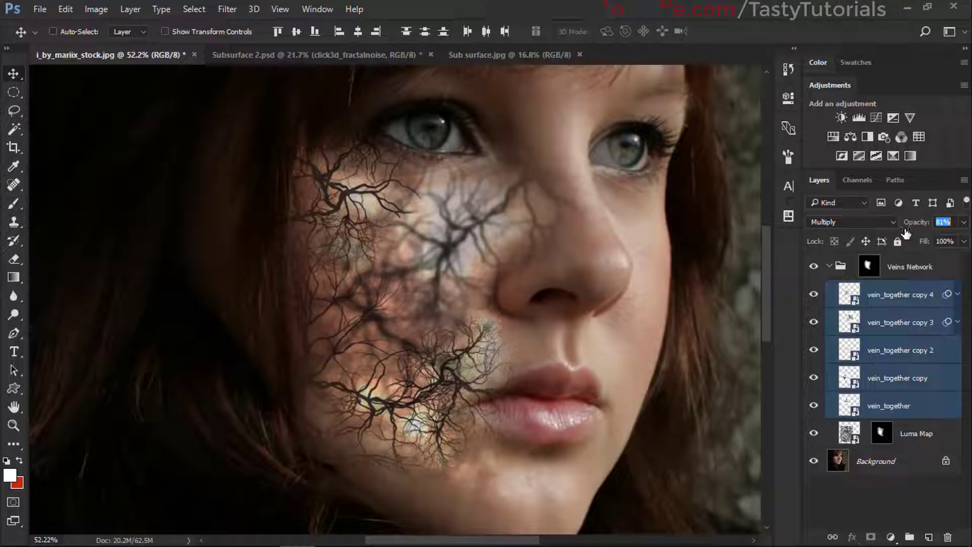
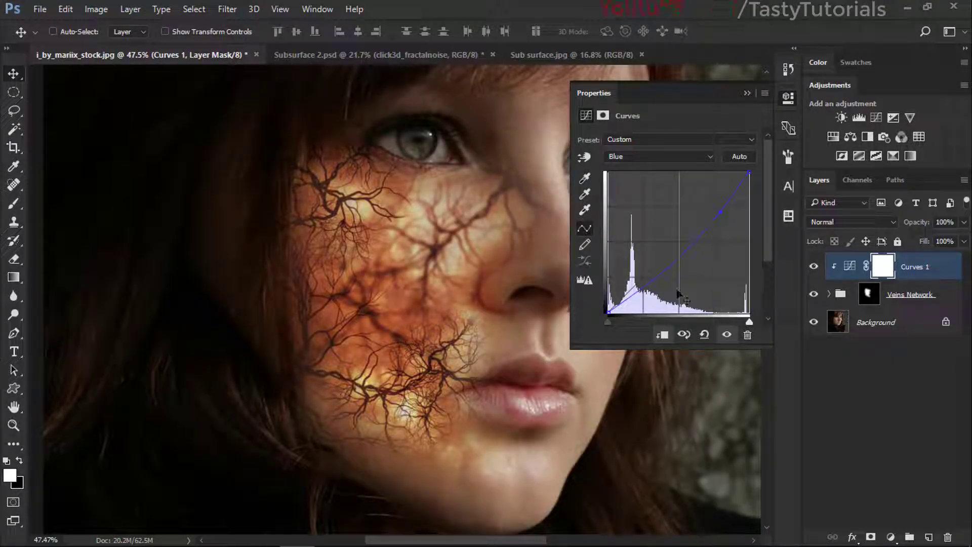
# Shape the Green channel curve of Curves 1 with two points, slightly lifting the upper midtones and highlights
pyautogui.click(645, 156)
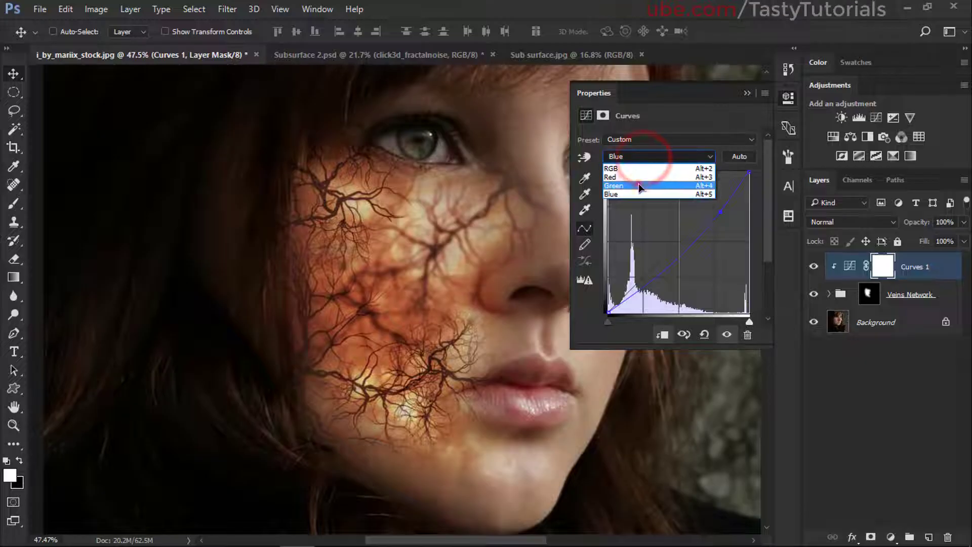
pyautogui.click(638, 183)
pyautogui.moveTo(716, 208); pyautogui.dragTo(723, 213)
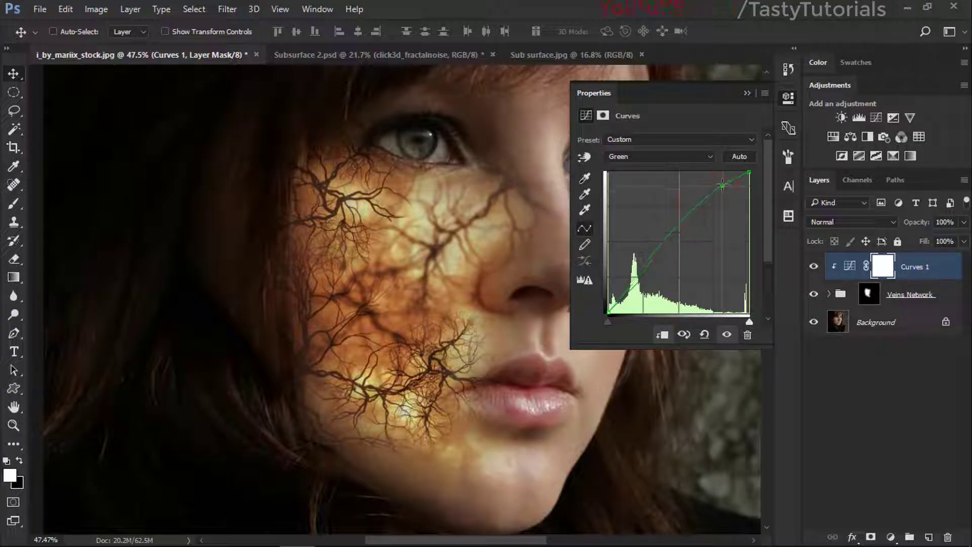
pyautogui.moveTo(722, 185); pyautogui.dragTo(697, 228)
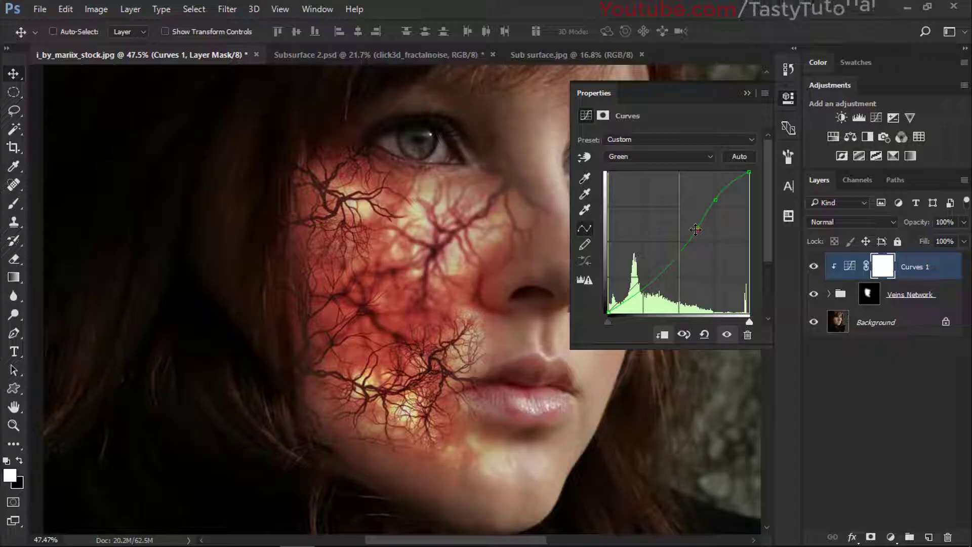
pyautogui.moveTo(696, 229); pyautogui.dragTo(692, 225)
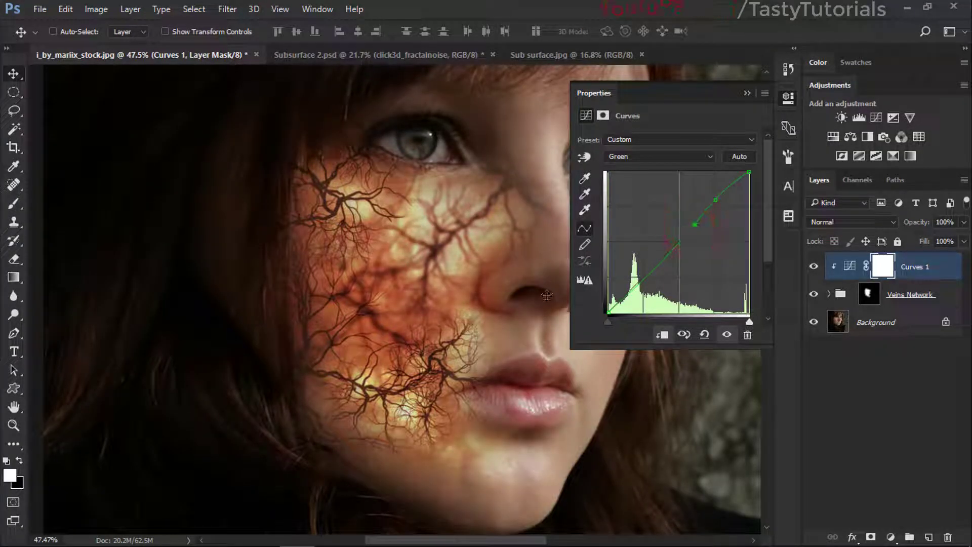
pyautogui.scroll(-5, 393, 335)
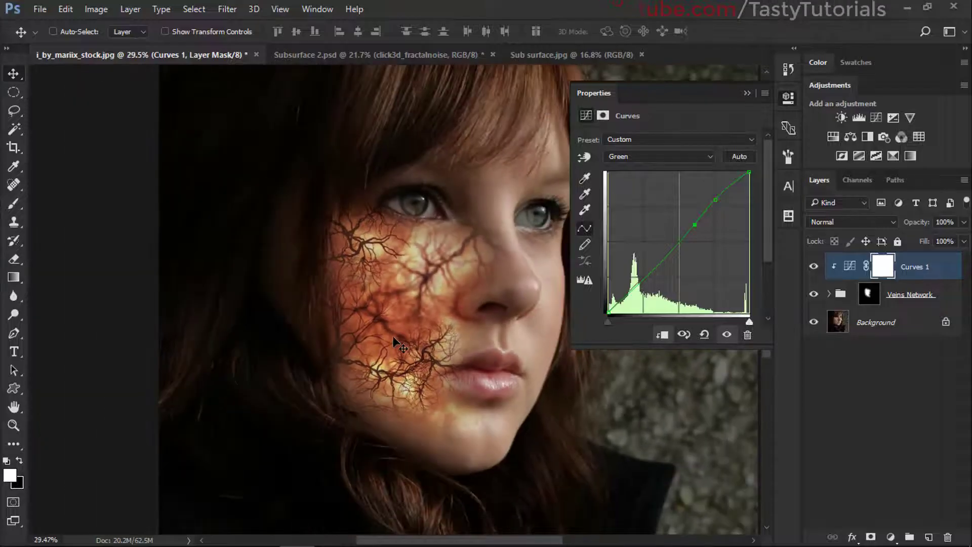
pyautogui.scroll(2, 415, 279)
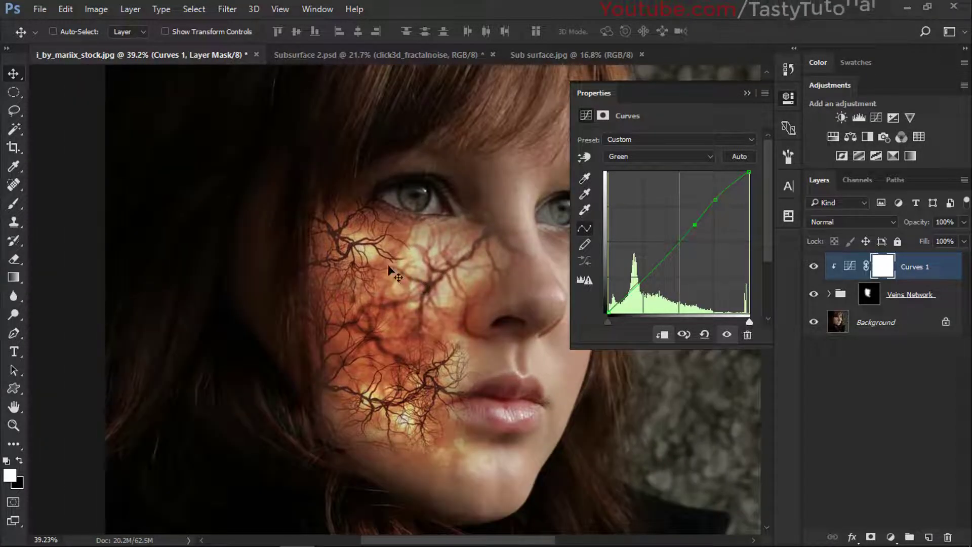
pyautogui.scroll(1, 385, 299)
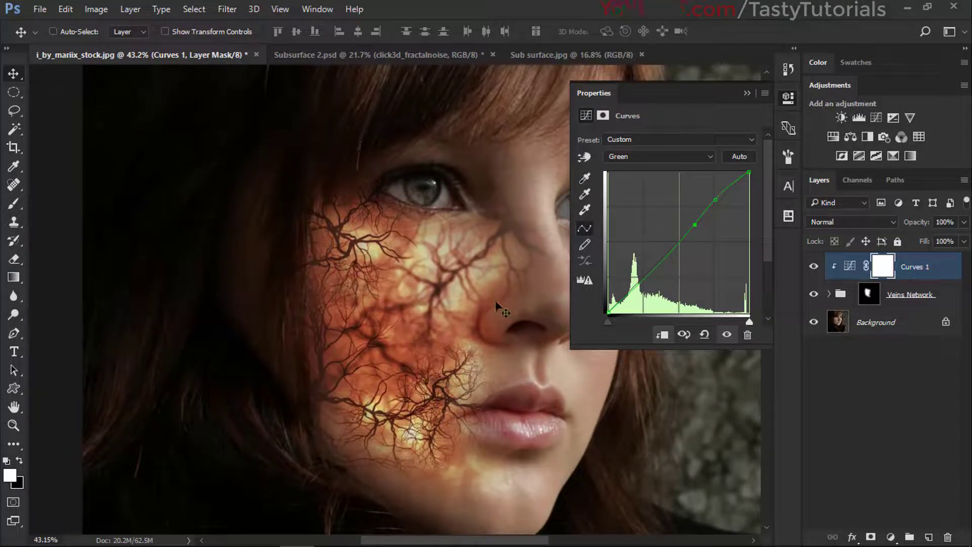
pyautogui.click(747, 94)
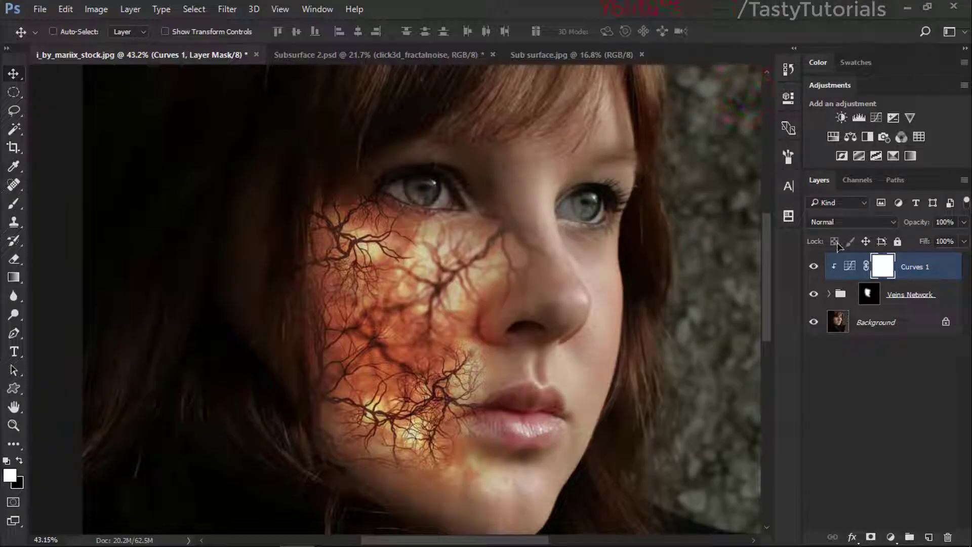
# Adjust the composite RGB curve of Curves 1 with two points, slightly darkening the midtones while holding the highlights
pyautogui.doubleClick(851, 267)
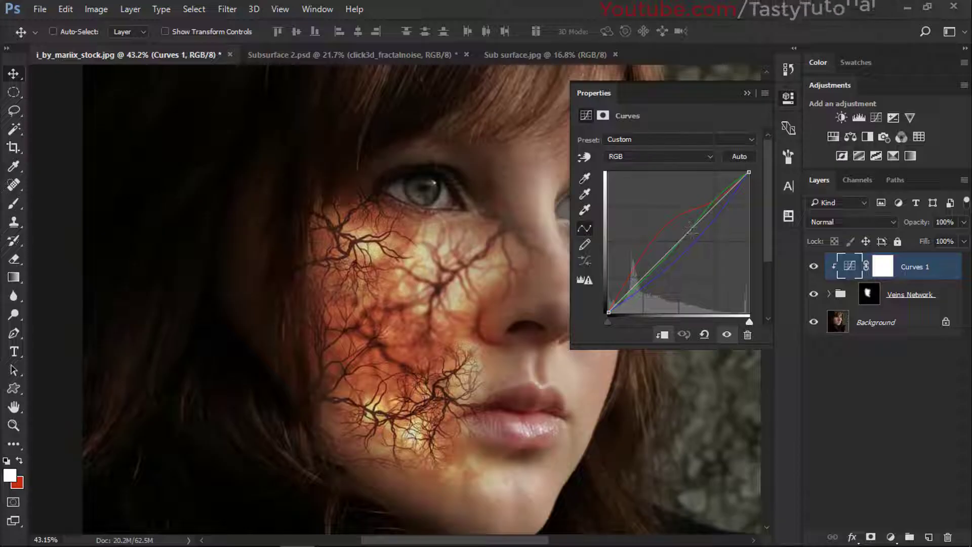
pyautogui.click(685, 229)
pyautogui.click(682, 231)
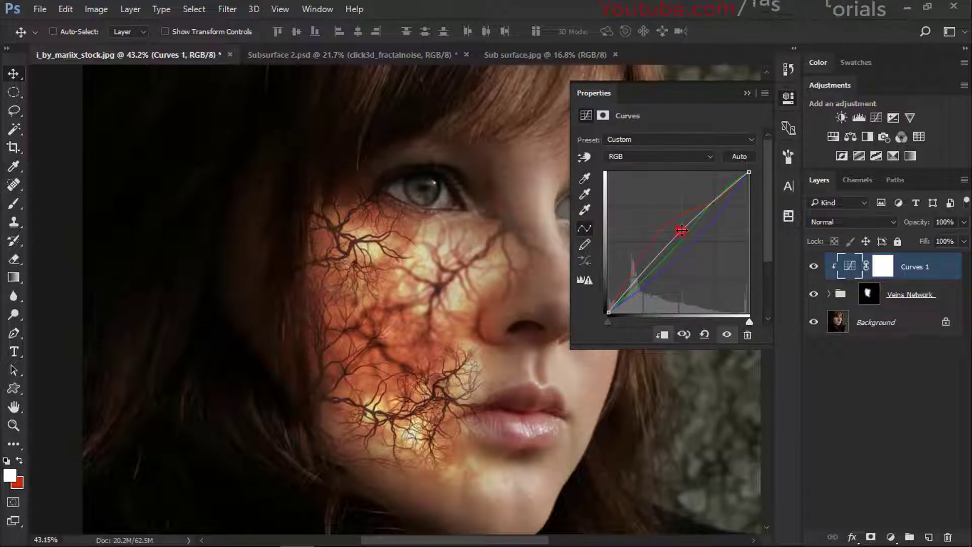
pyautogui.moveTo(683, 231); pyautogui.dragTo(687, 238)
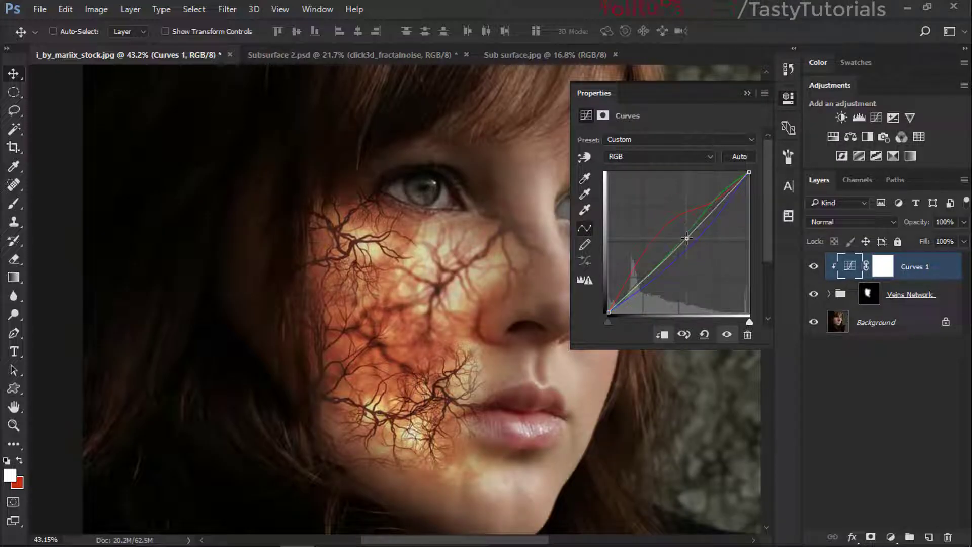
pyautogui.click(707, 209)
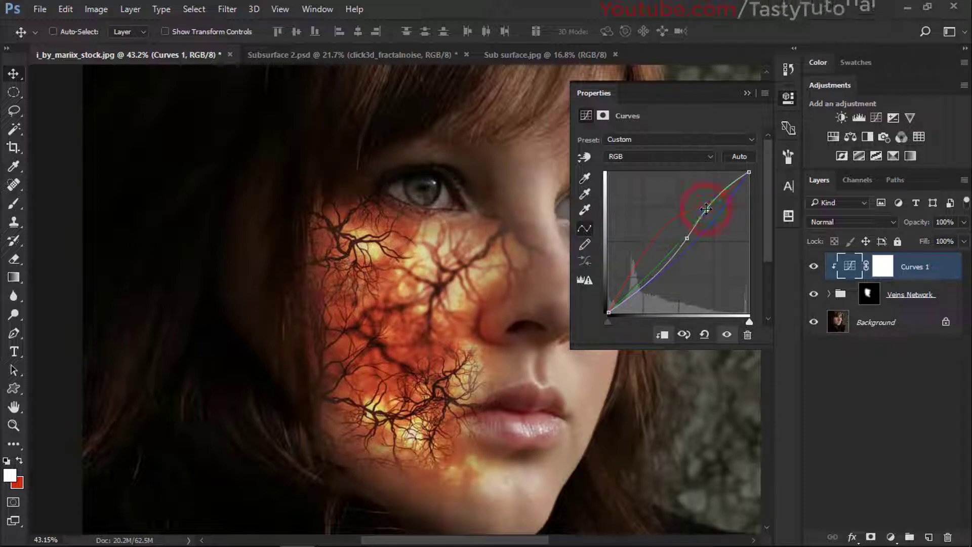
pyautogui.moveTo(709, 209); pyautogui.dragTo(712, 207)
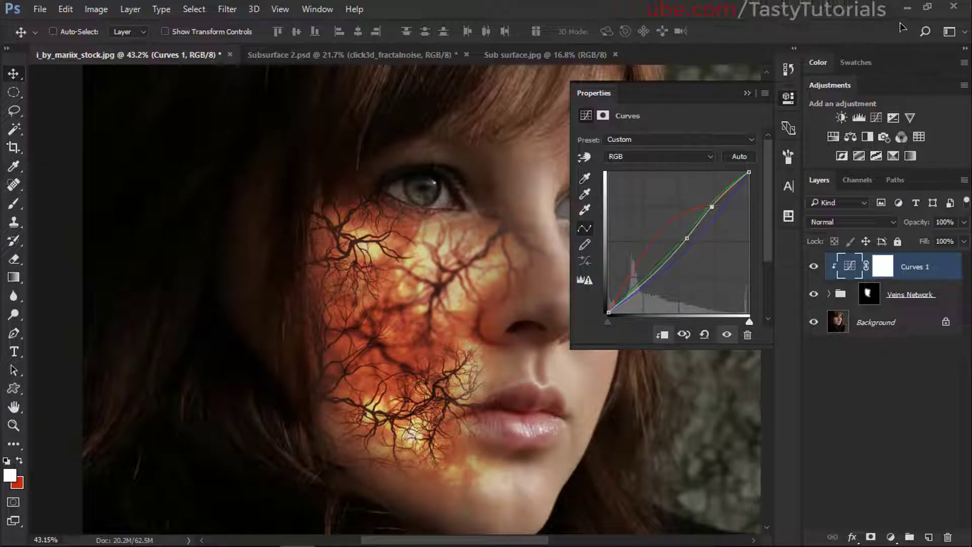
pyautogui.click(748, 95)
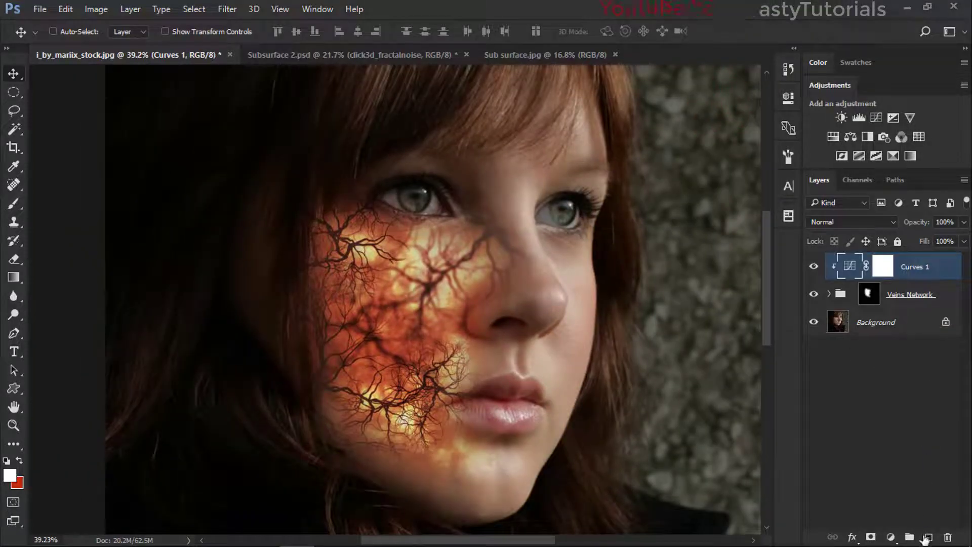
# Add a new empty layer above Curves 1 and name it Color
pyautogui.click(927, 538)
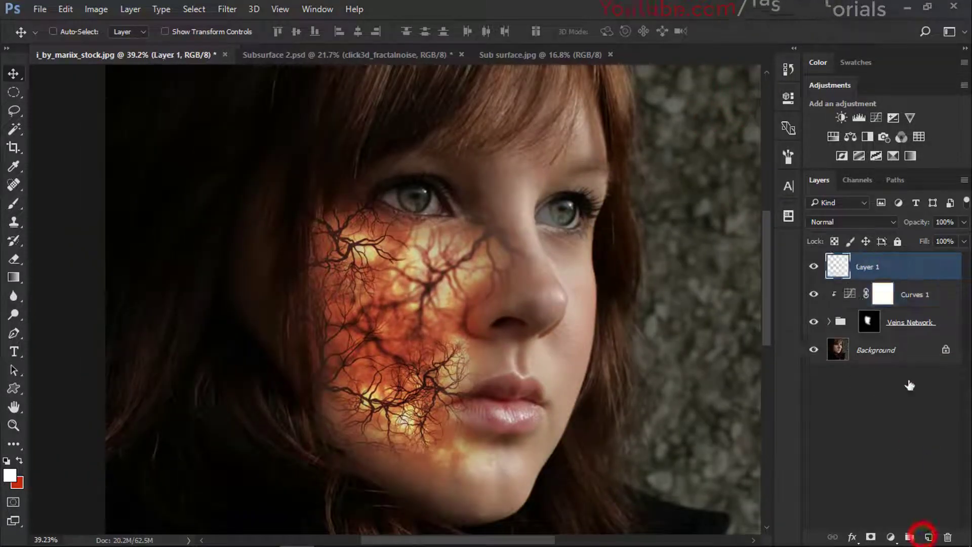
pyautogui.doubleClick(867, 267)
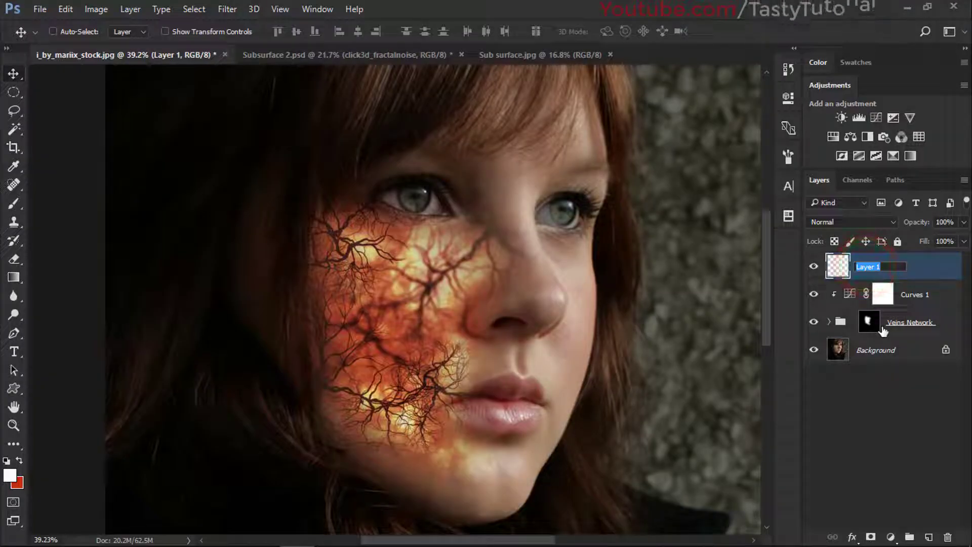
pyautogui.press('Return')
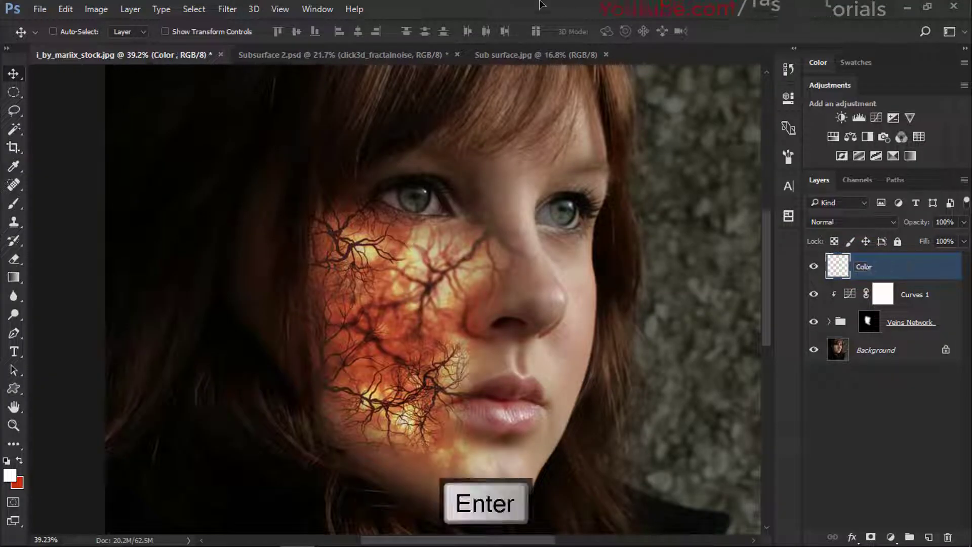
# Choose the Brush tool and set the foreground color to orange ff7e00
pyautogui.press('b')
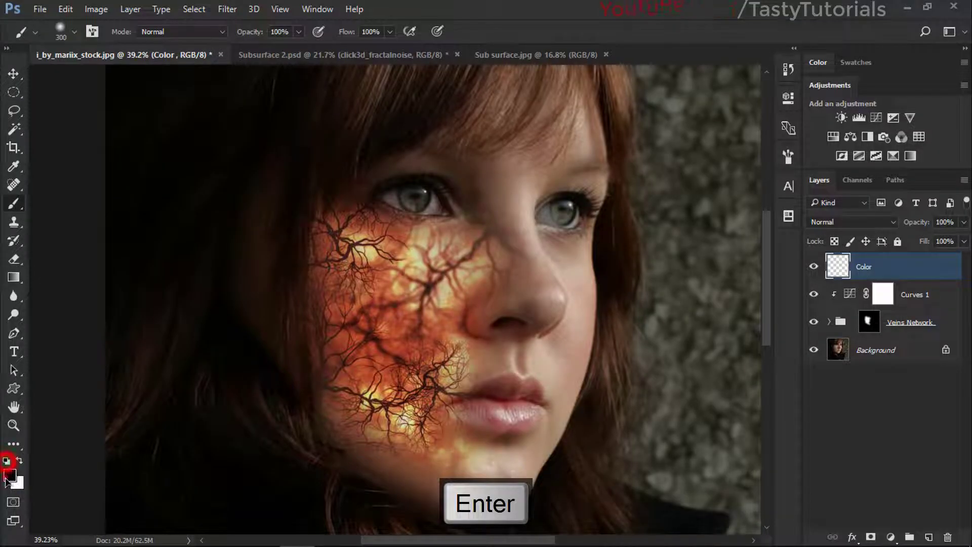
pyautogui.click(9, 476)
pyautogui.click(642, 238)
pyautogui.write('ff0000')
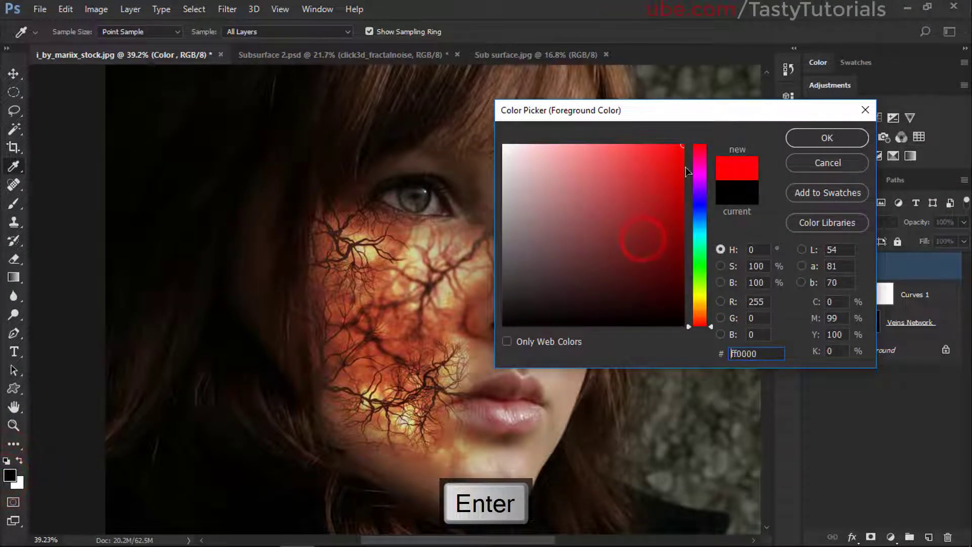
pyautogui.moveTo(699, 315)
pyautogui.mouseDown()
pyautogui.moveTo(699, 328)
pyautogui.moveTo(701, 314)
pyautogui.mouseUp()
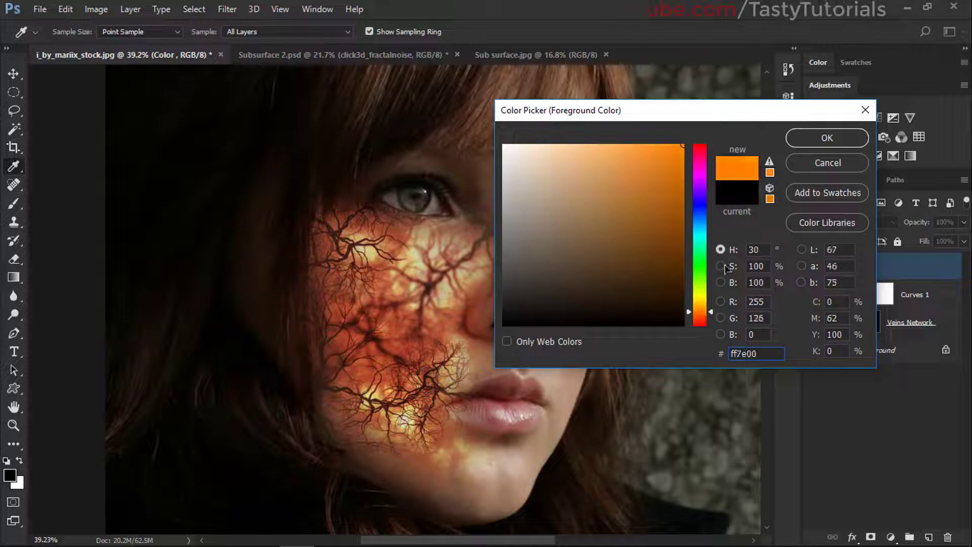
pyautogui.click(809, 143)
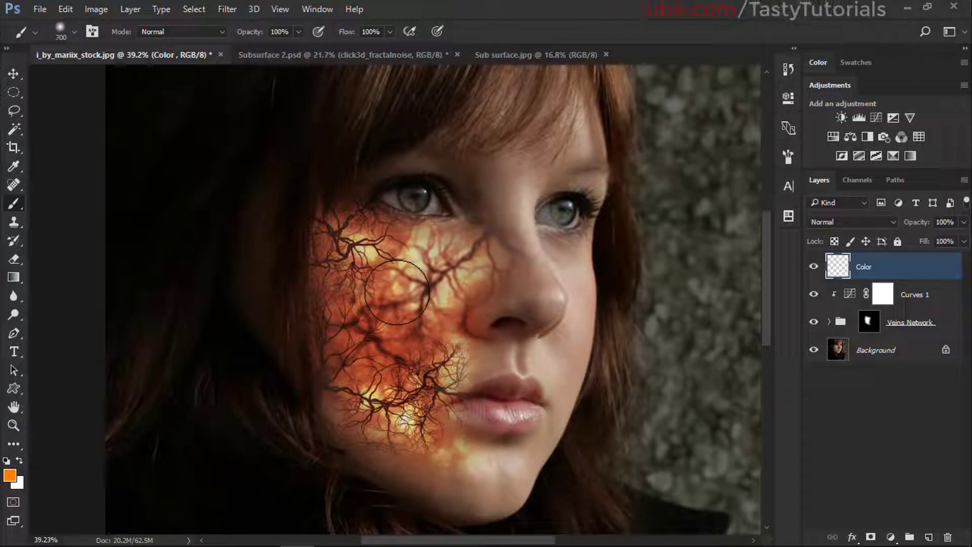
# Enlarge the soft brush to 700 px and paint orange over the veined cheek on the Color layer
pyautogui.press(']')
pyautogui.press(']')
pyautogui.press(']')
pyautogui.press(']')
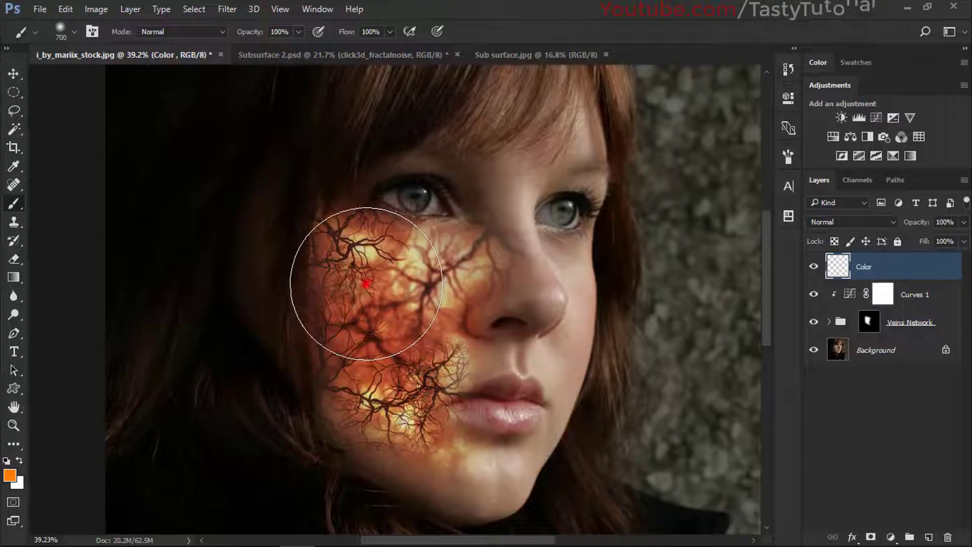
pyautogui.moveTo(358, 282); pyautogui.dragTo(384, 383)
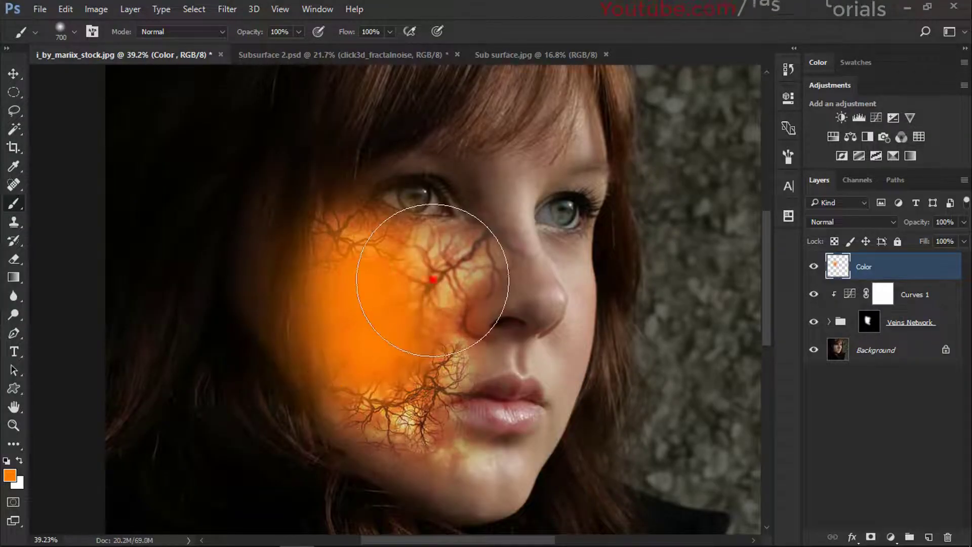
pyautogui.click(432, 280)
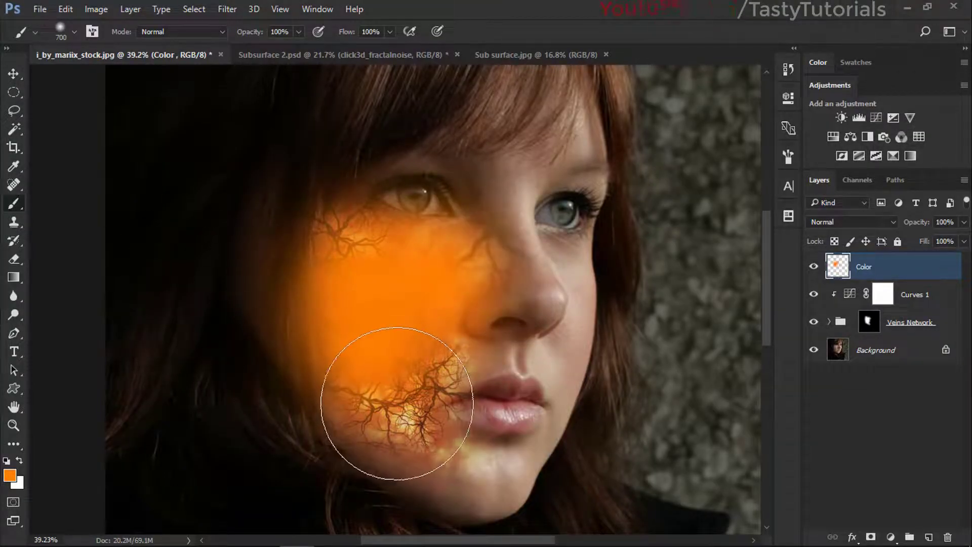
pyautogui.click(398, 401)
pyautogui.click(14, 74)
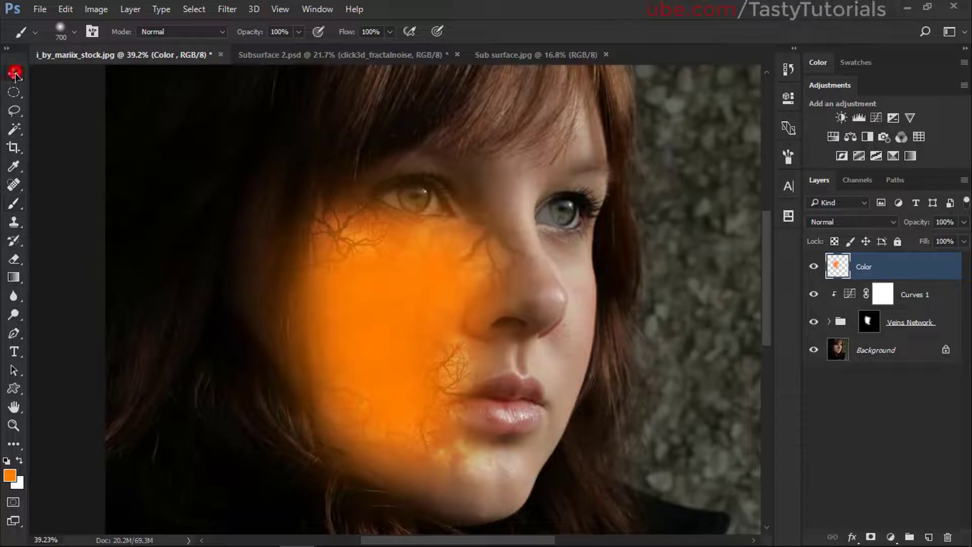
# Set the Color layer's blend mode to Soft Light and check the effect on the portrait
pyautogui.click(836, 222)
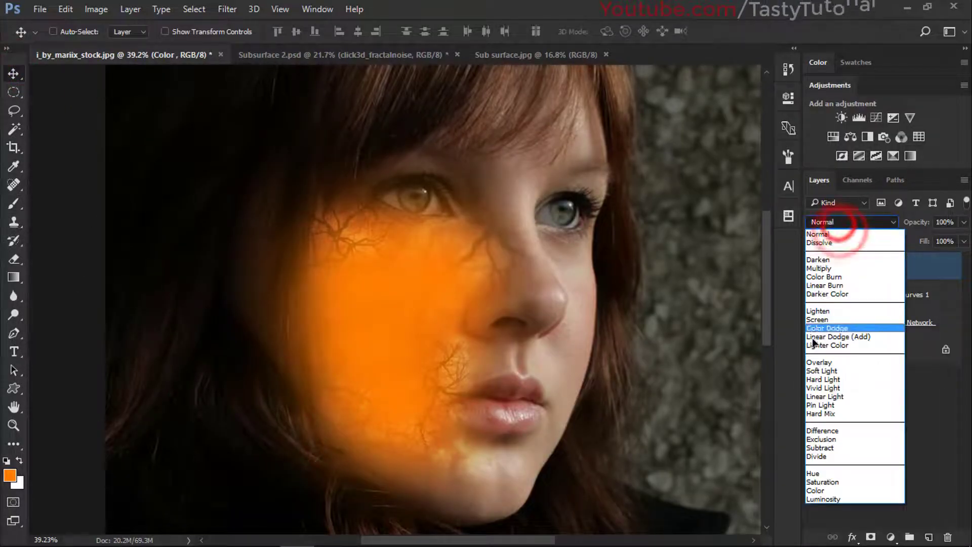
pyautogui.click(817, 373)
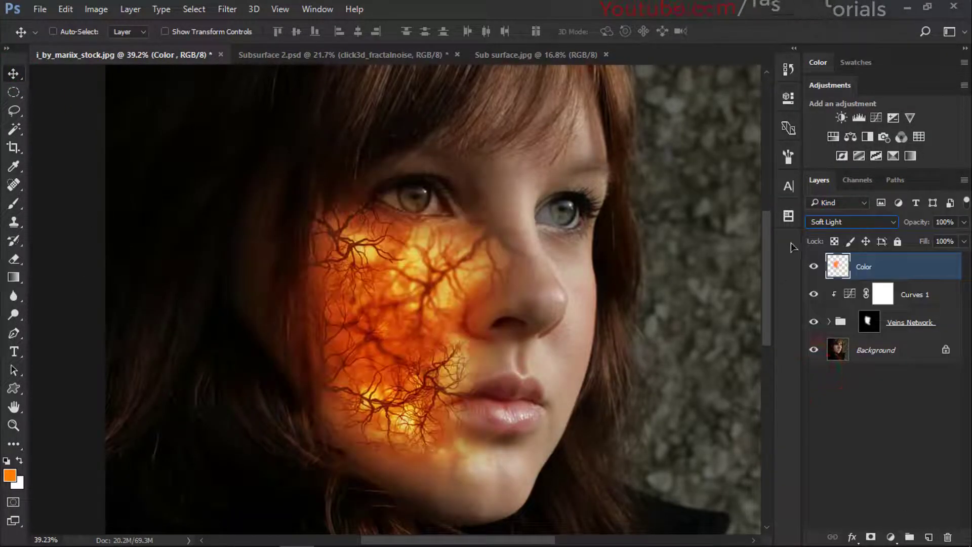
pyautogui.press('ctrl')
pyautogui.scroll(-4, 372, 344)
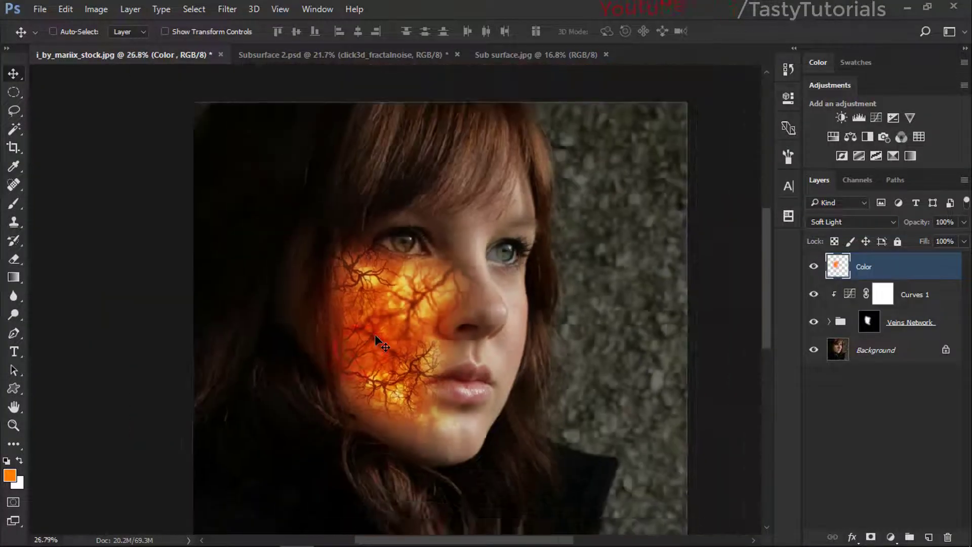
pyautogui.scroll(5, 376, 341)
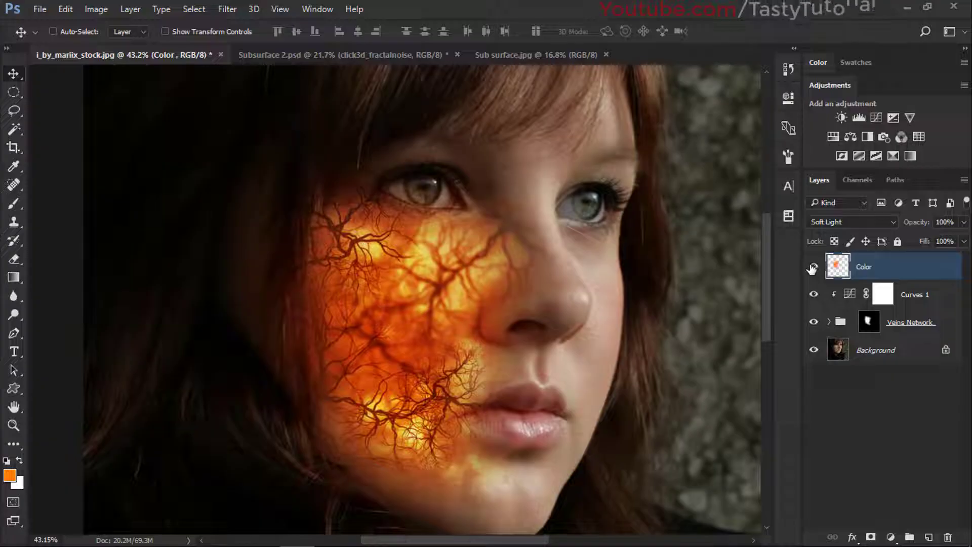
# Set the Color layer's fill to 0% and add a low-opacity Color Overlay effect in Soft Light mode
pyautogui.moveTo(921, 241); pyautogui.dragTo(826, 249)
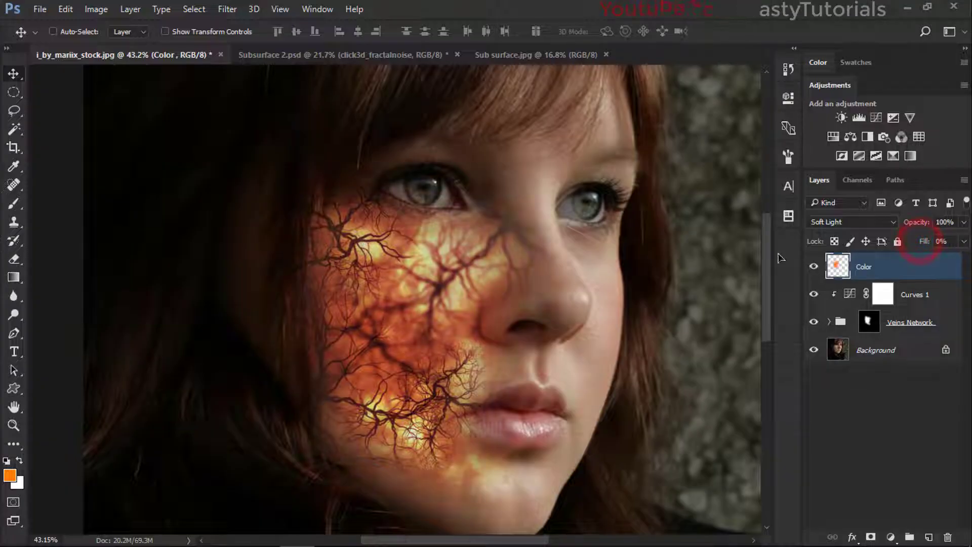
pyautogui.click(915, 271)
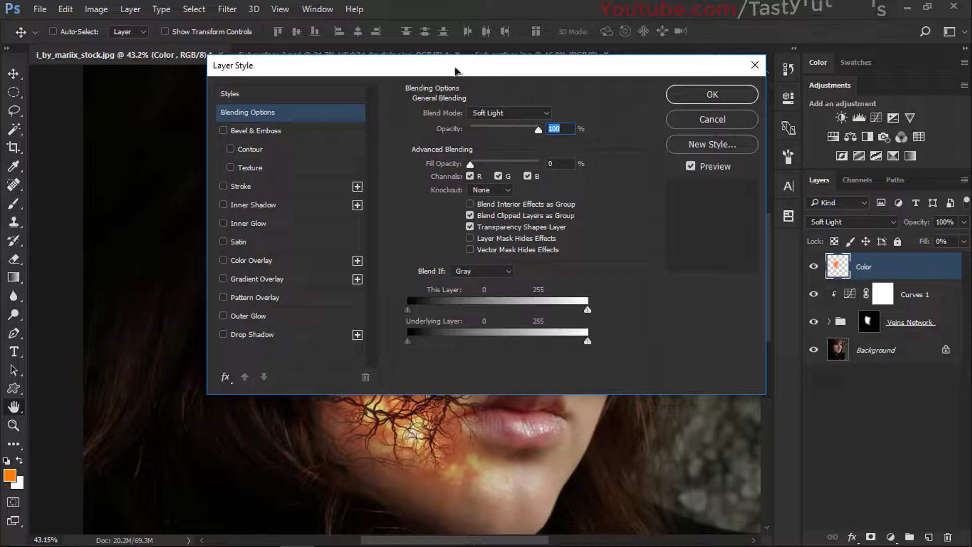
pyautogui.moveTo(456, 66); pyautogui.dragTo(728, 66)
pyautogui.click(630, 252)
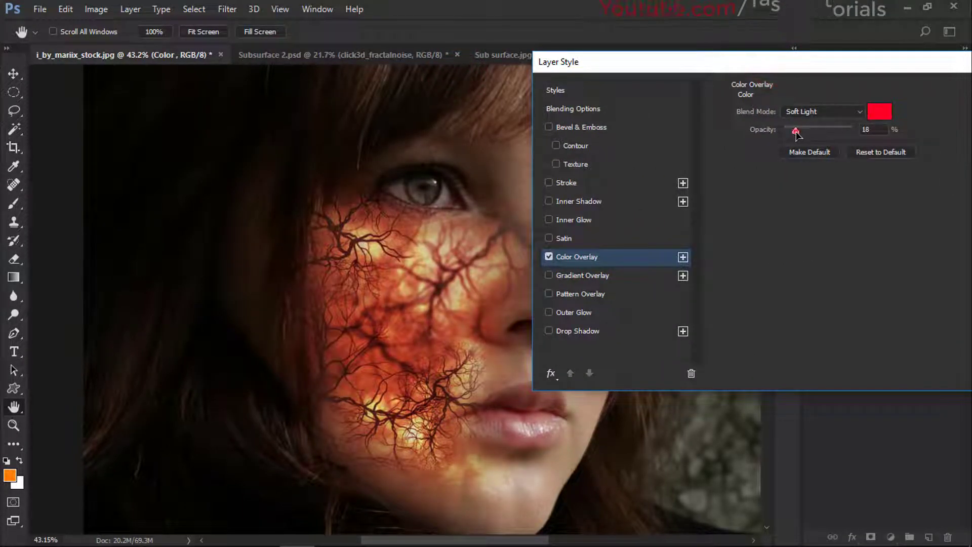
pyautogui.moveTo(797, 132); pyautogui.dragTo(801, 132)
pyautogui.click(860, 116)
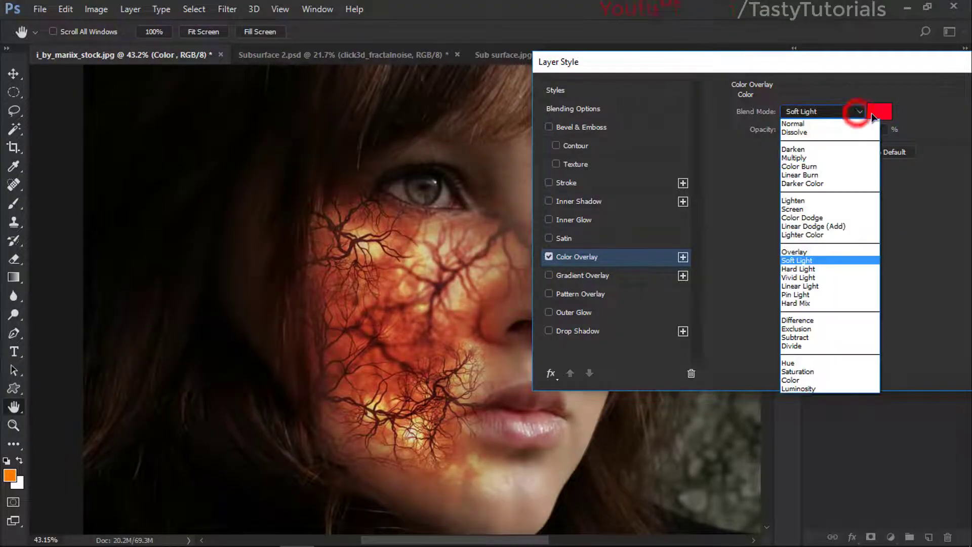
pyautogui.click(860, 116)
# Change the Color Overlay color to orange ff7800, set its opacity to 48% and apply the layer style
pyautogui.click(880, 112)
pyautogui.moveTo(689, 112); pyautogui.dragTo(729, 105)
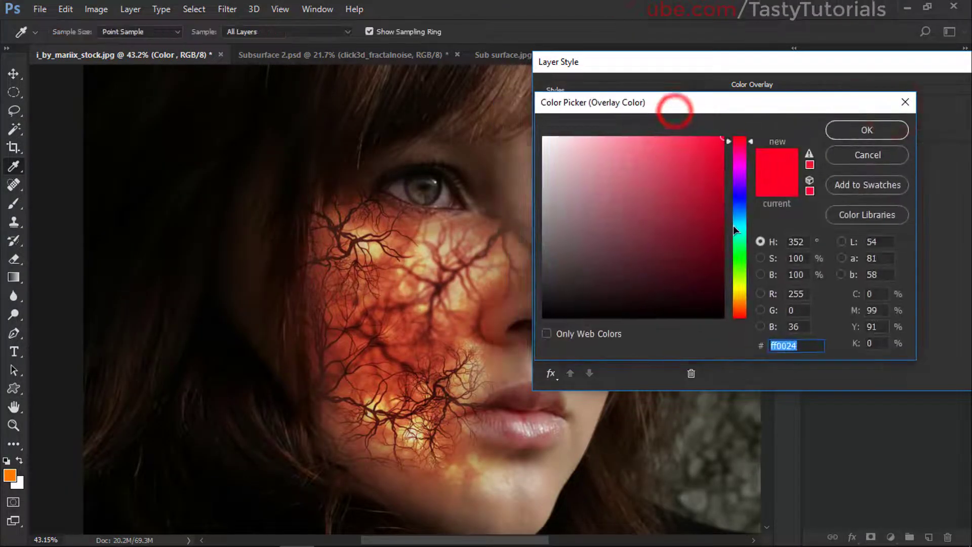
pyautogui.moveTo(739, 306); pyautogui.dragTo(739, 303)
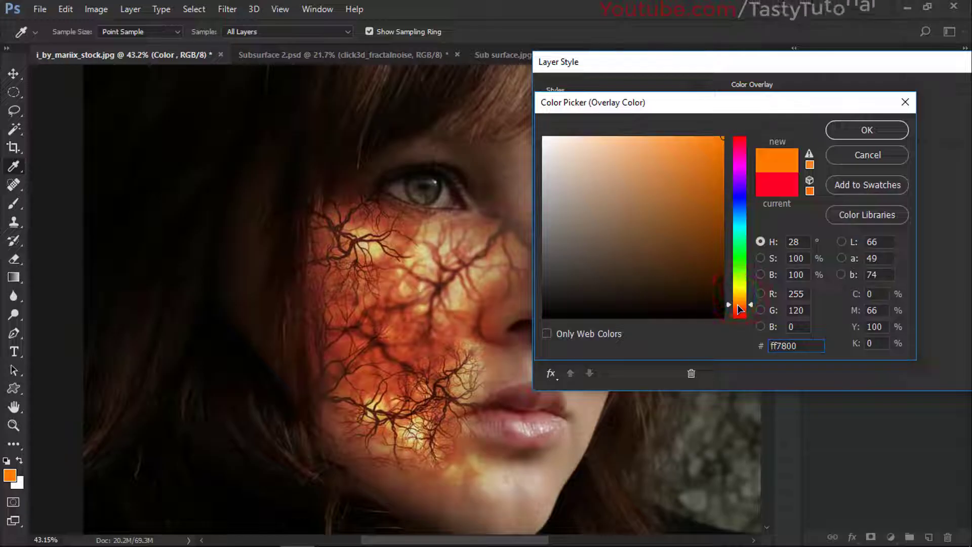
pyautogui.moveTo(714, 215); pyautogui.dragTo(823, 138)
pyautogui.click(867, 129)
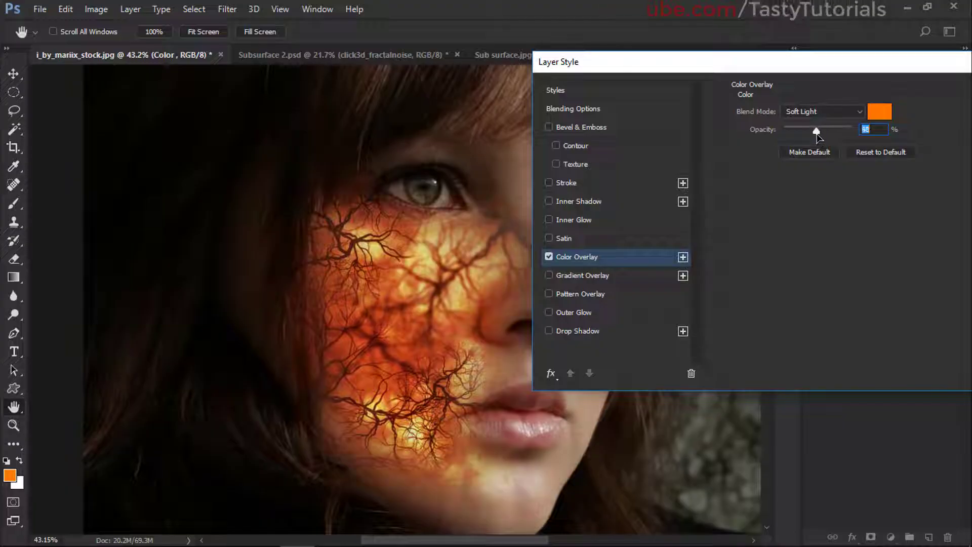
pyautogui.moveTo(904, 67); pyautogui.dragTo(763, 71)
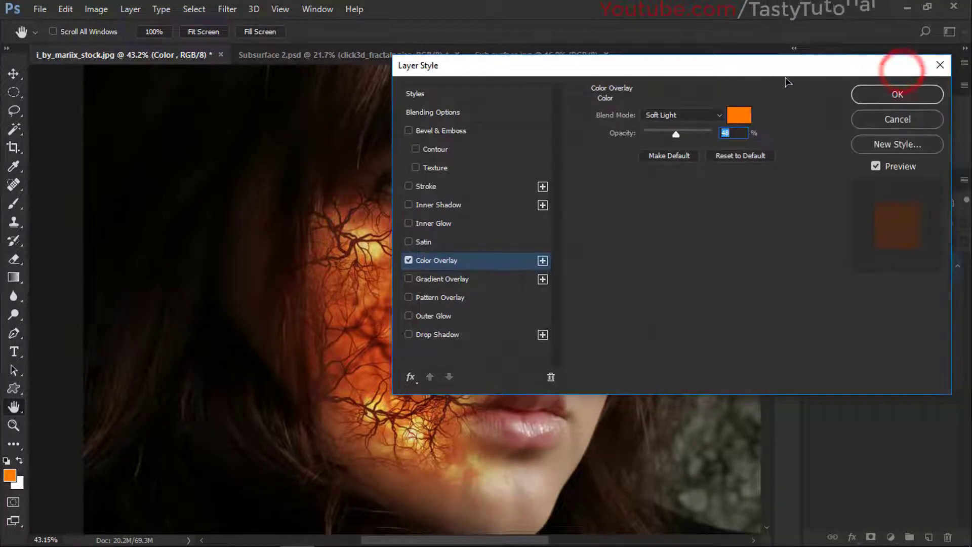
pyautogui.click(882, 91)
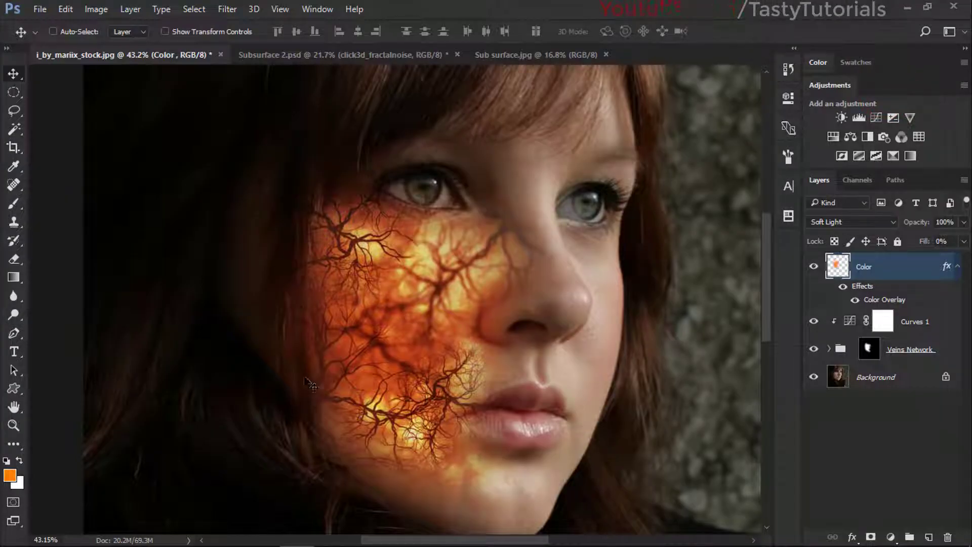
# Paint black on the Veins Network group's mask with 250 px and 175 px soft brushes, fading the veins along the hair and outer cheek
pyautogui.click(871, 349)
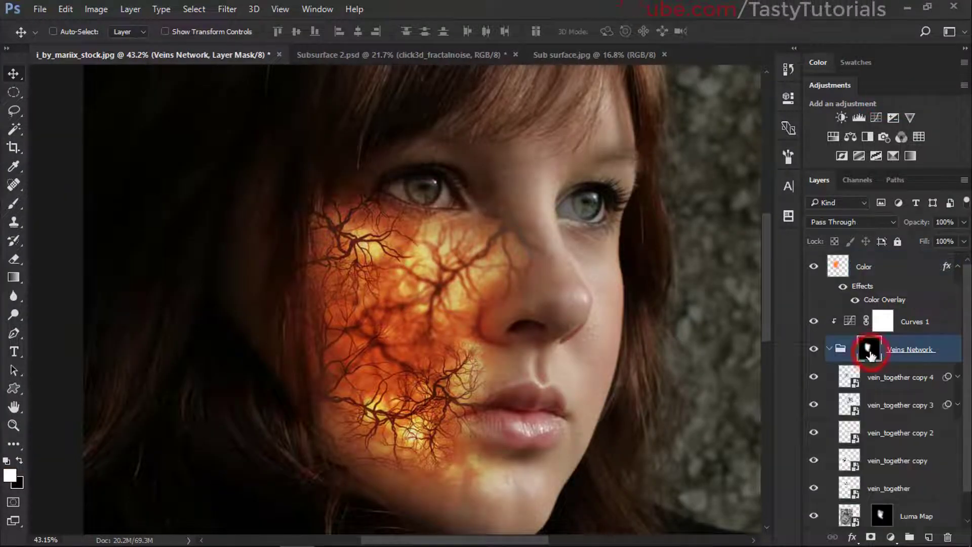
pyautogui.click(830, 349)
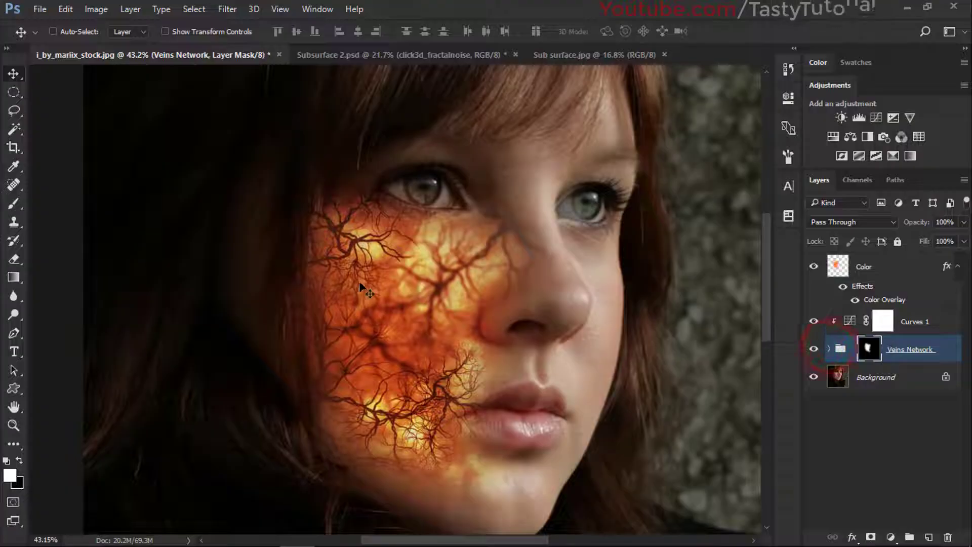
pyautogui.press('b')
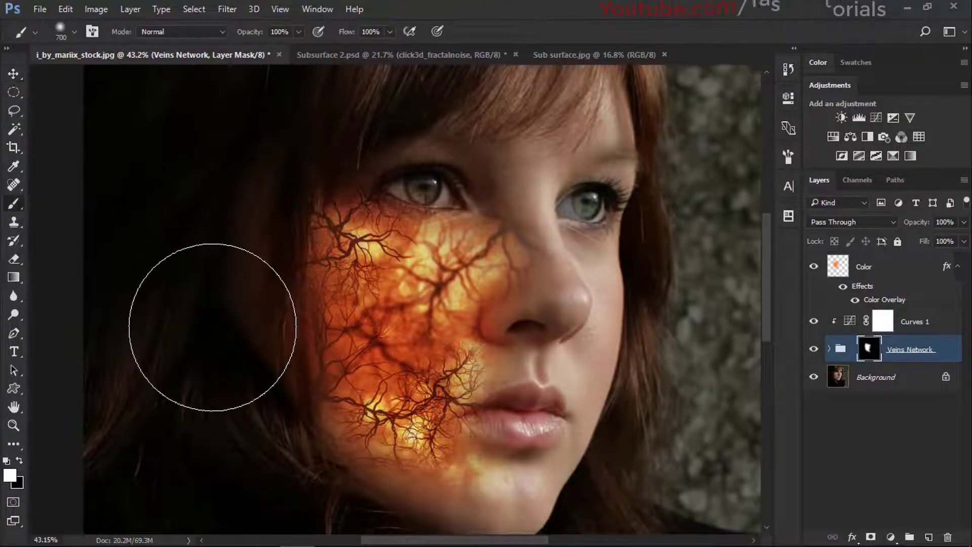
pyautogui.press('x')
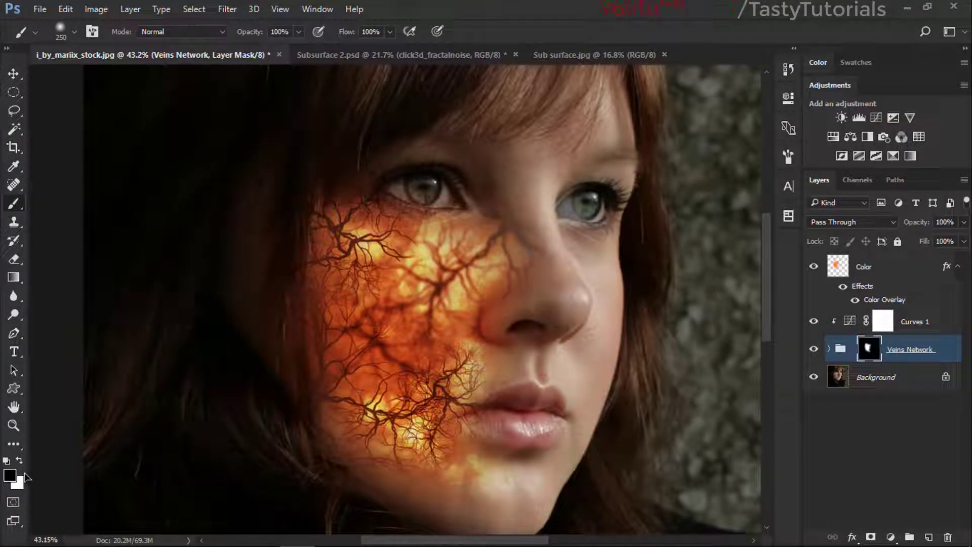
pyautogui.moveTo(300, 210)
pyautogui.mouseDown()
pyautogui.moveTo(297, 242)
pyautogui.moveTo(299, 230)
pyautogui.moveTo(274, 271)
pyautogui.mouseUp()
pyautogui.moveTo(276, 203)
pyautogui.mouseDown()
pyautogui.moveTo(296, 187)
pyautogui.moveTo(284, 197)
pyautogui.mouseUp()
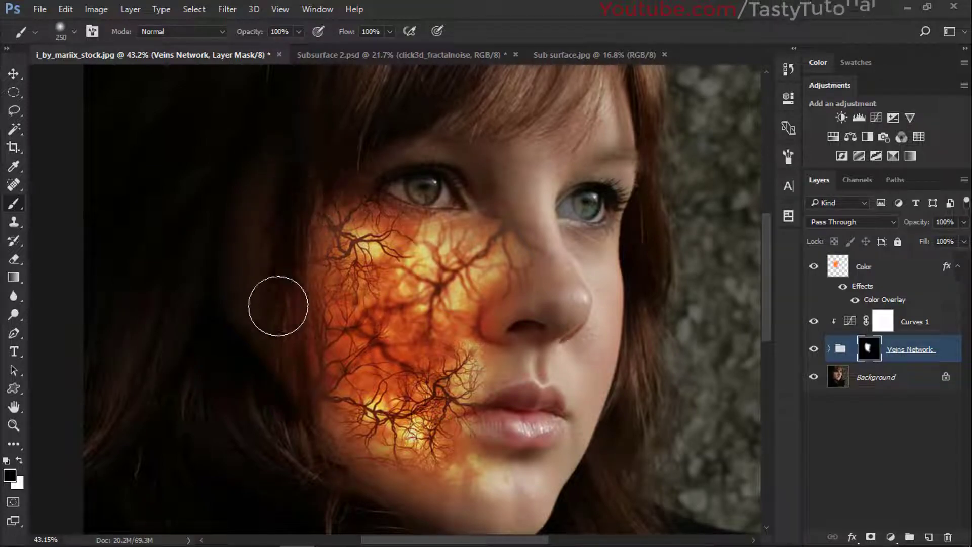
pyautogui.moveTo(285, 413)
pyautogui.mouseDown()
pyautogui.moveTo(305, 443)
pyautogui.moveTo(298, 459)
pyautogui.moveTo(344, 487)
pyautogui.moveTo(293, 456)
pyautogui.mouseUp()
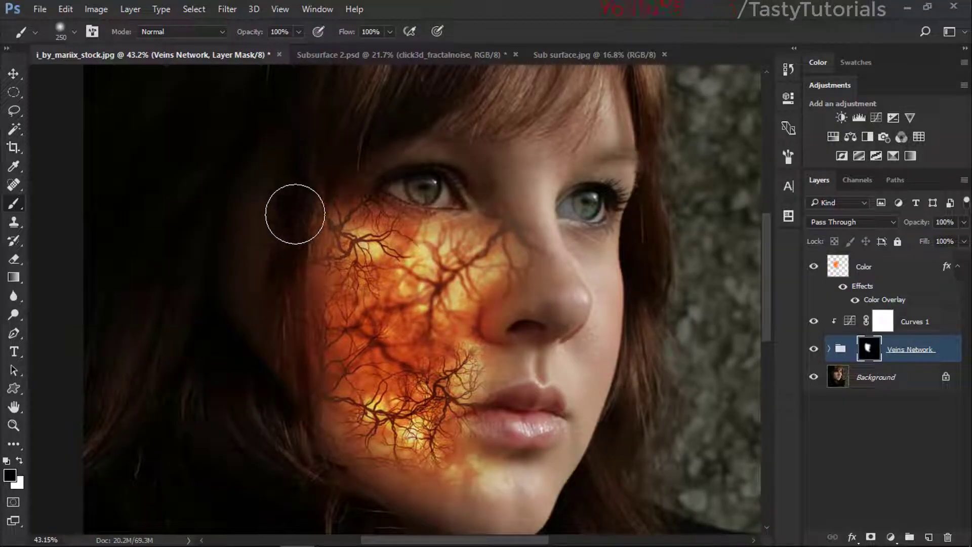
pyautogui.moveTo(295, 212); pyautogui.dragTo(308, 215)
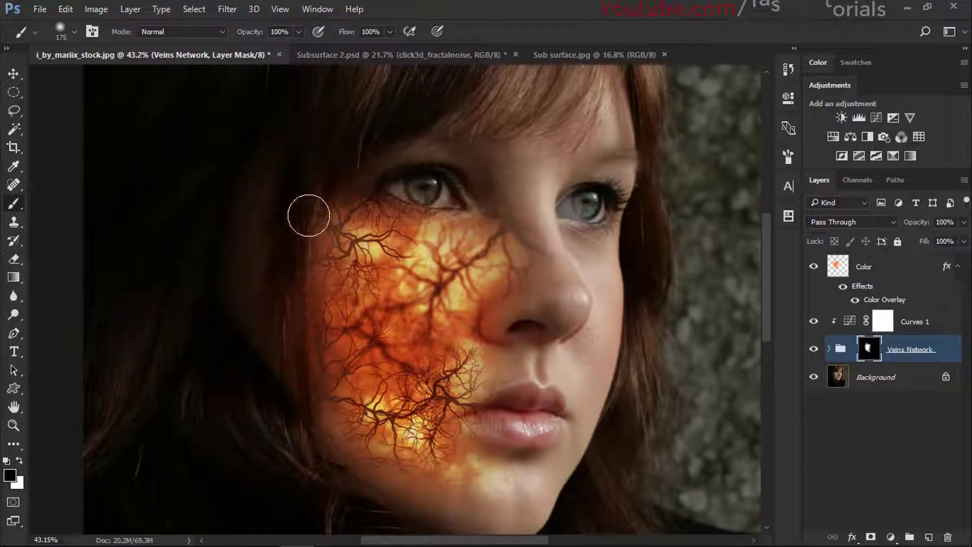
pyautogui.moveTo(308, 213)
pyautogui.mouseDown()
pyautogui.moveTo(317, 255)
pyautogui.moveTo(323, 223)
pyautogui.moveTo(321, 243)
pyautogui.moveTo(354, 212)
pyautogui.moveTo(308, 227)
pyautogui.mouseUp()
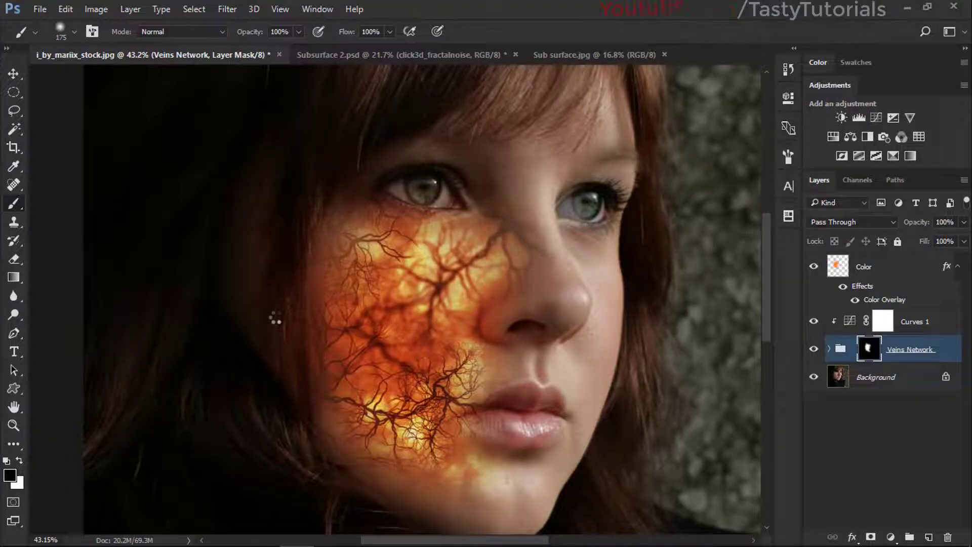
# Try painting white on the Veins Network mask over the chin, and undo the strokes
pyautogui.scroll(-4, 275, 318)
pyautogui.scroll(4, 304, 343)
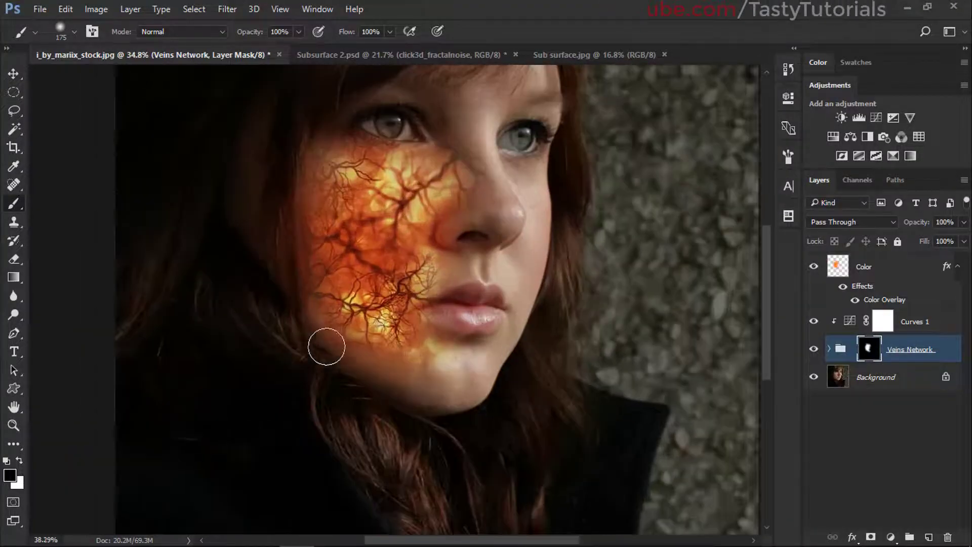
pyautogui.moveTo(507, 362); pyautogui.dragTo(469, 310)
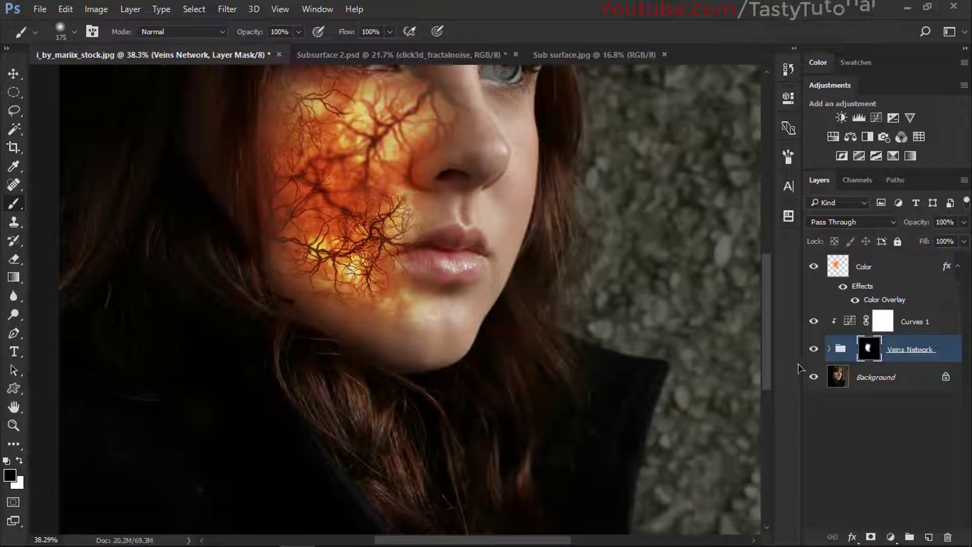
pyautogui.press('x')
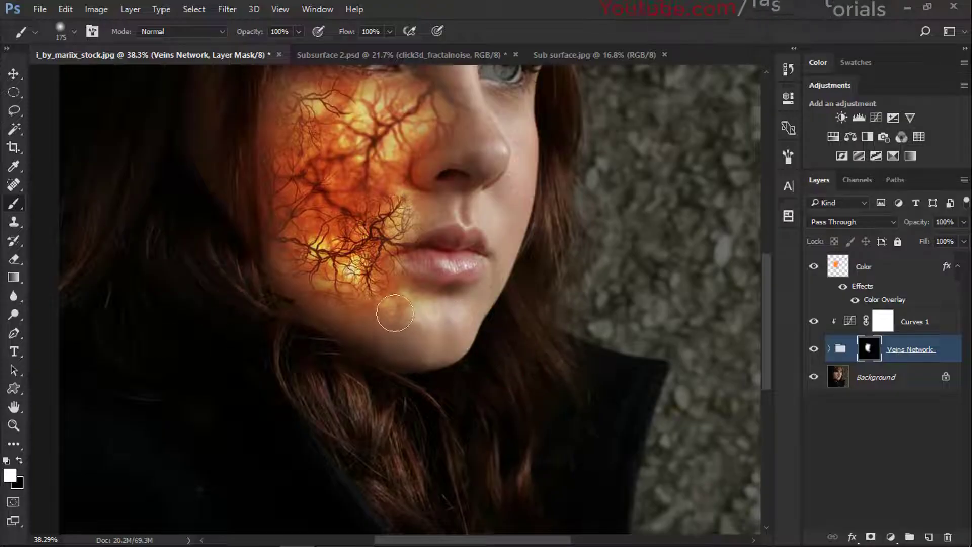
pyautogui.moveTo(395, 313)
pyautogui.mouseDown()
pyautogui.moveTo(414, 324)
pyautogui.moveTo(390, 329)
pyautogui.moveTo(373, 303)
pyautogui.moveTo(397, 315)
pyautogui.mouseUp()
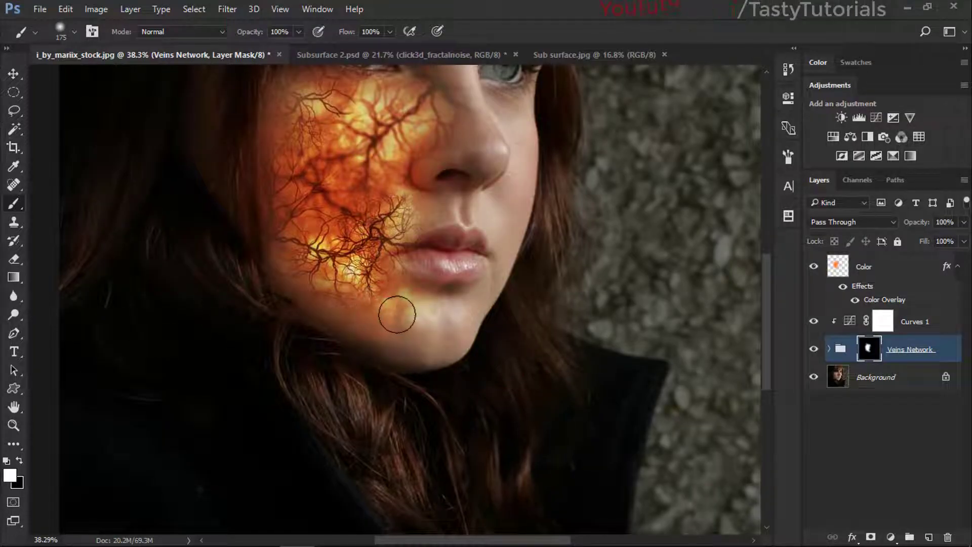
pyautogui.hotkey('ctrl', 'alt', 'z')
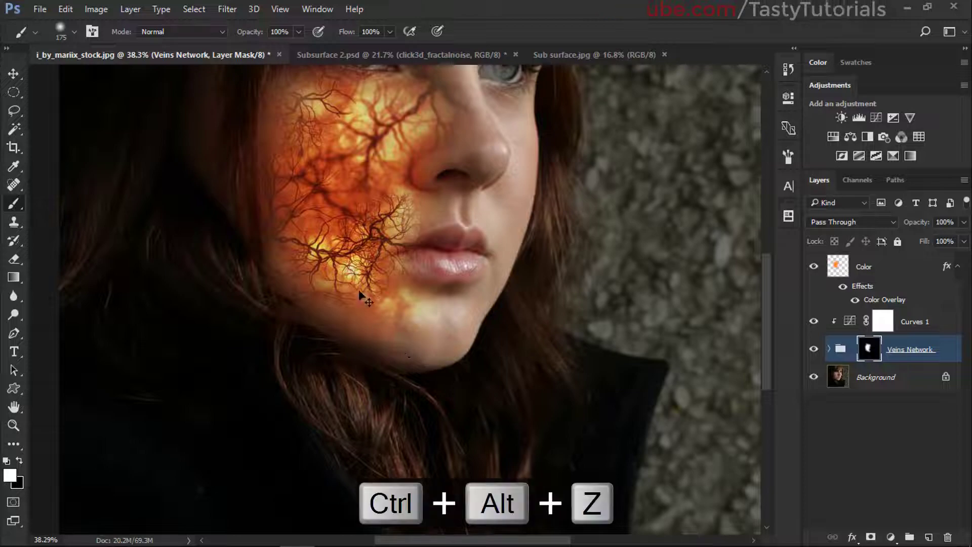
pyautogui.hotkey('ctrl', 'alt', 'z')
# Try revealing more veins beside the nose and on the outer upper cheek with white on the mask, and undo these strokes
pyautogui.moveTo(381, 297); pyautogui.dragTo(354, 298)
pyautogui.scroll(3, 408, 223)
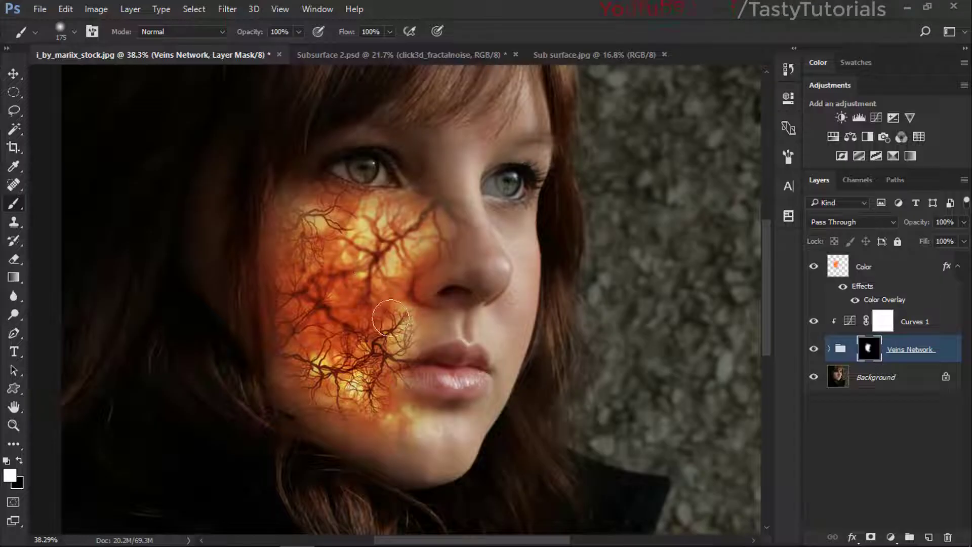
pyautogui.moveTo(444, 259)
pyautogui.mouseDown()
pyautogui.moveTo(419, 256)
pyautogui.moveTo(419, 237)
pyautogui.moveTo(390, 243)
pyautogui.moveTo(413, 217)
pyautogui.mouseUp()
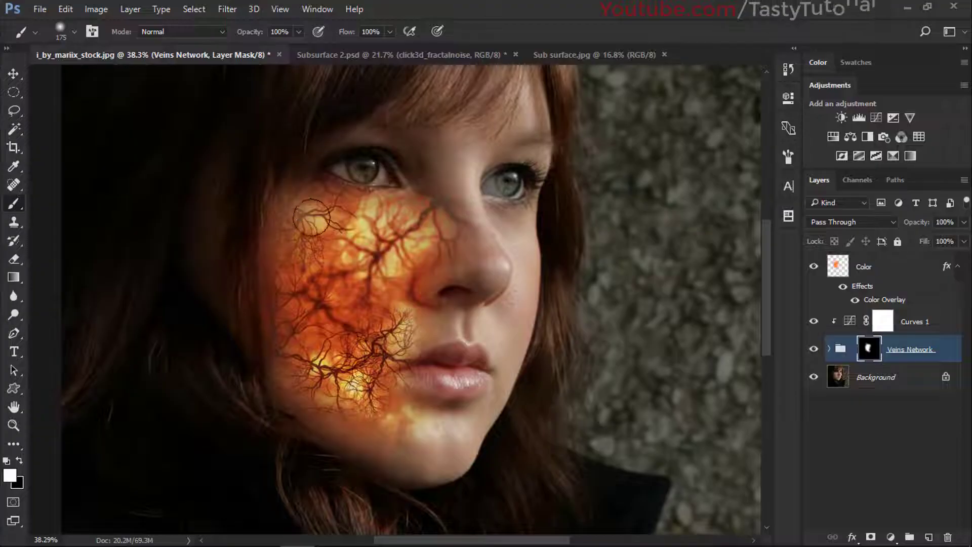
pyautogui.moveTo(312, 218)
pyautogui.mouseDown()
pyautogui.moveTo(298, 217)
pyautogui.moveTo(302, 211)
pyautogui.moveTo(302, 226)
pyautogui.mouseUp()
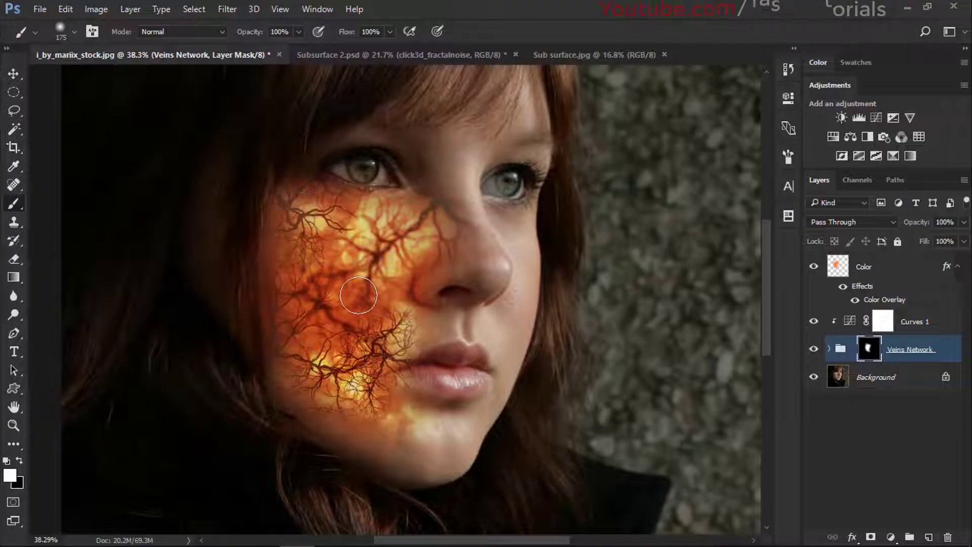
pyautogui.moveTo(414, 262); pyautogui.dragTo(385, 303)
pyautogui.hotkey('ctrl', 'alt', 'z')
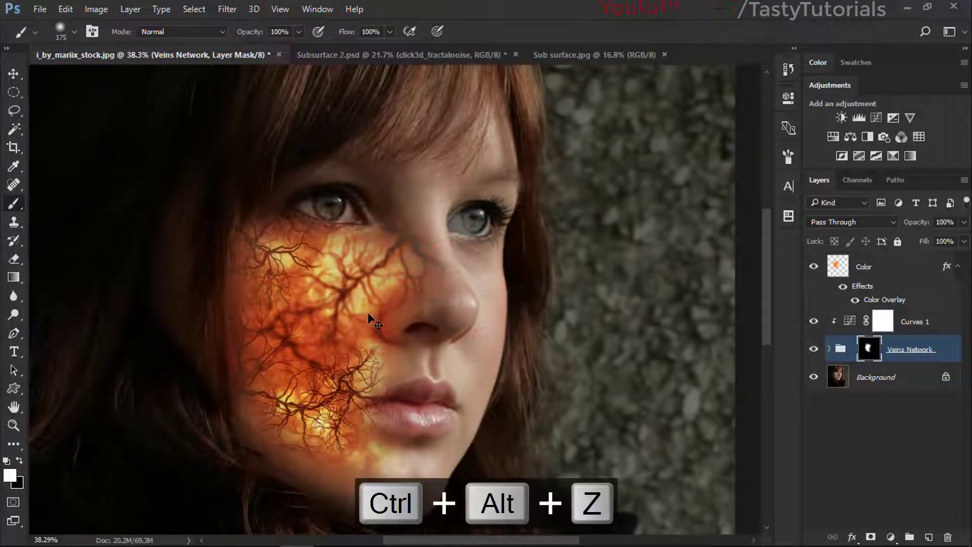
pyautogui.hotkey('ctrl', 'alt', 'z')
pyautogui.hotkey('ctrl', 'alt', 'z')
pyautogui.hotkey('ctrl', 'alt', 'z')
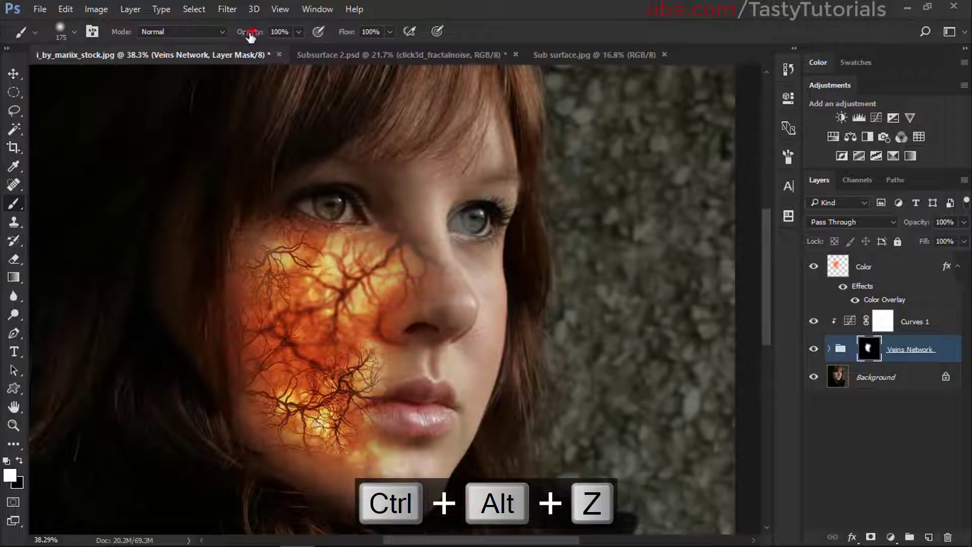
# Set the brush opacity to 71% and flow to 83%, and soften the upper cheek veins with black on the mask
pyautogui.moveTo(251, 36); pyautogui.dragTo(236, 35)
pyautogui.moveTo(338, 35); pyautogui.dragTo(330, 35)
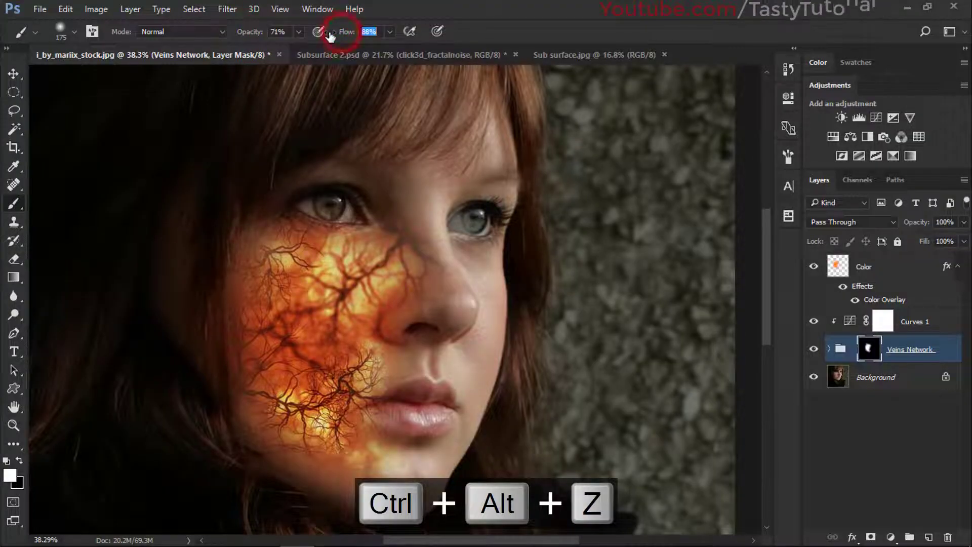
pyautogui.moveTo(342, 280)
pyautogui.mouseDown()
pyautogui.moveTo(334, 264)
pyautogui.moveTo(345, 276)
pyautogui.moveTo(331, 268)
pyautogui.moveTo(335, 276)
pyautogui.mouseUp()
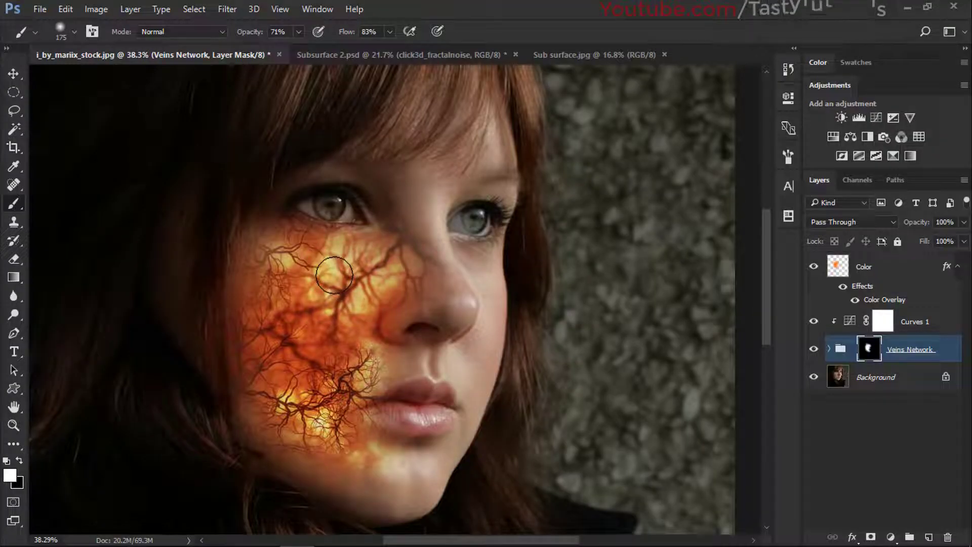
pyautogui.click(18, 460)
pyautogui.click(353, 268)
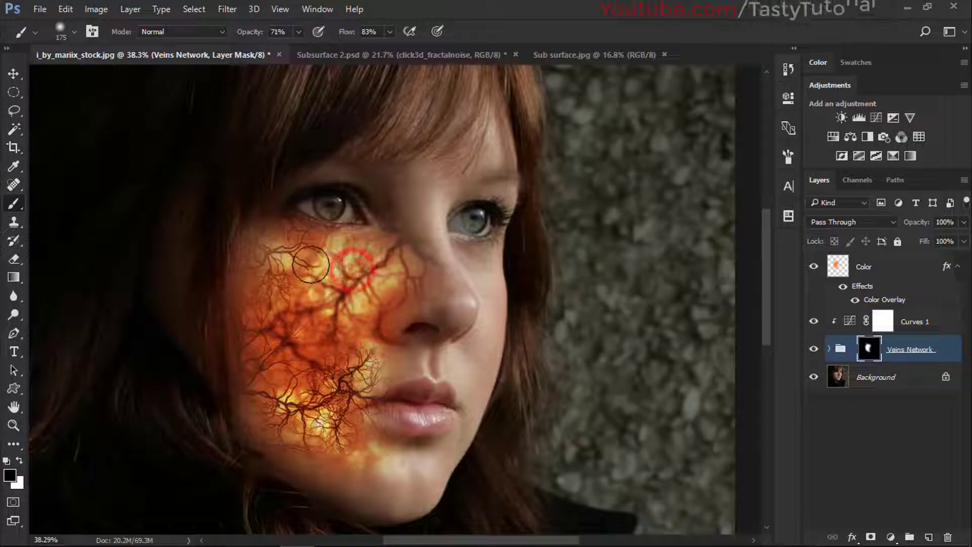
pyautogui.hotkey('ctrl', 'z')
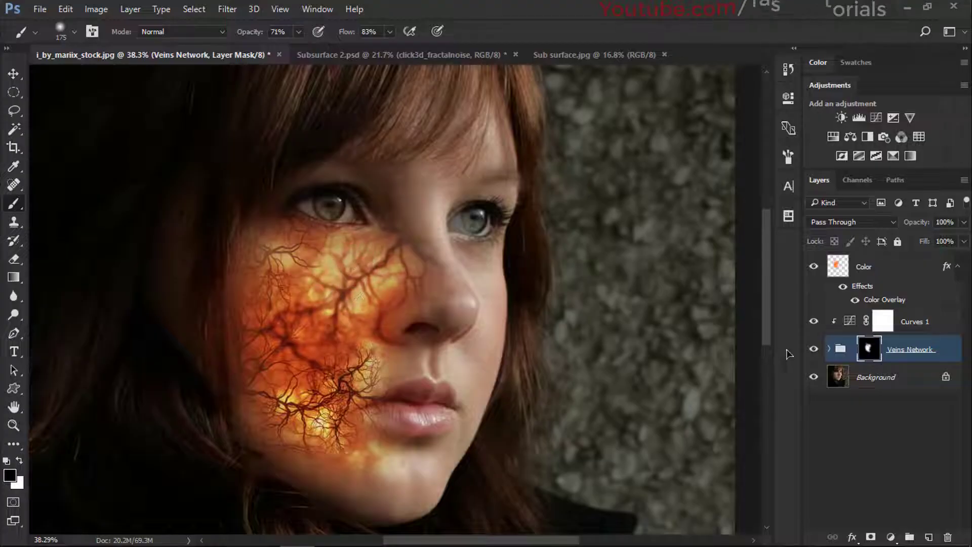
pyautogui.click(343, 248)
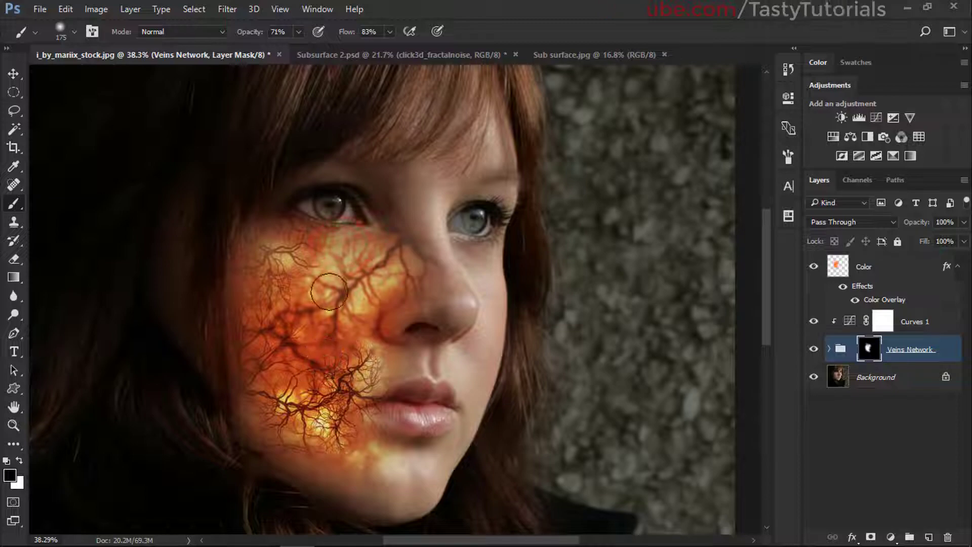
# Paint black on the Veins Network mask around the inner eye and nose bridge, and finish with the Move tool selected
pyautogui.scroll(-6, 334, 292)
pyautogui.scroll(5, 413, 252)
pyautogui.click(405, 198)
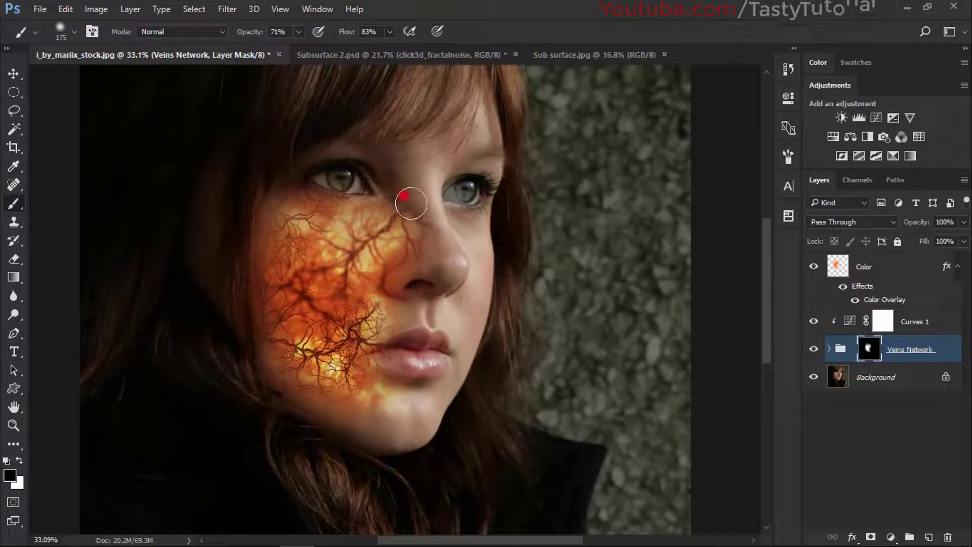
pyautogui.moveTo(412, 203)
pyautogui.mouseDown()
pyautogui.moveTo(403, 187)
pyautogui.moveTo(428, 182)
pyautogui.mouseUp()
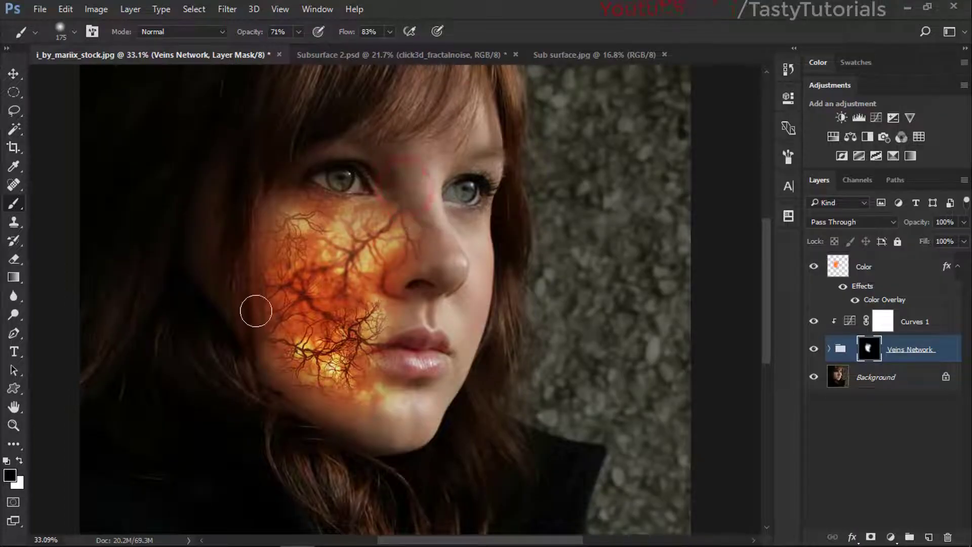
pyautogui.scroll(3, 260, 282)
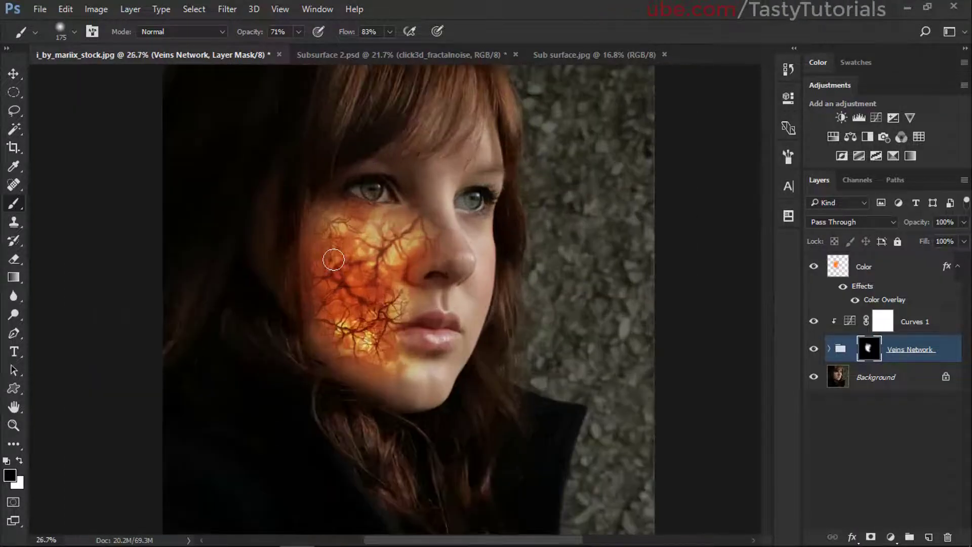
pyautogui.press('v')
pyautogui.scroll(-3, 408, 267)
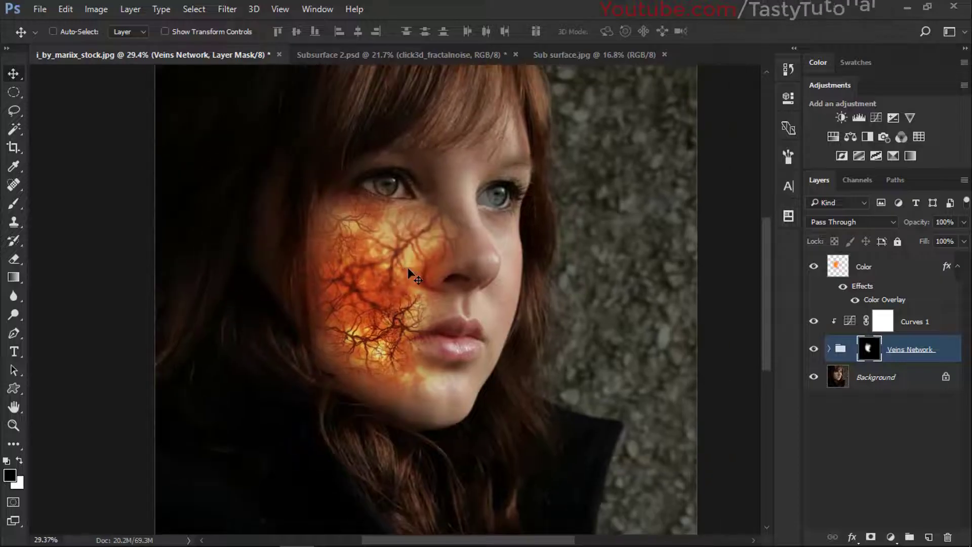
# Collapse the Color layer's effects list, add a blank layer above it and undo that addition
pyautogui.click(957, 268)
pyautogui.click(911, 392)
pyautogui.click(929, 536)
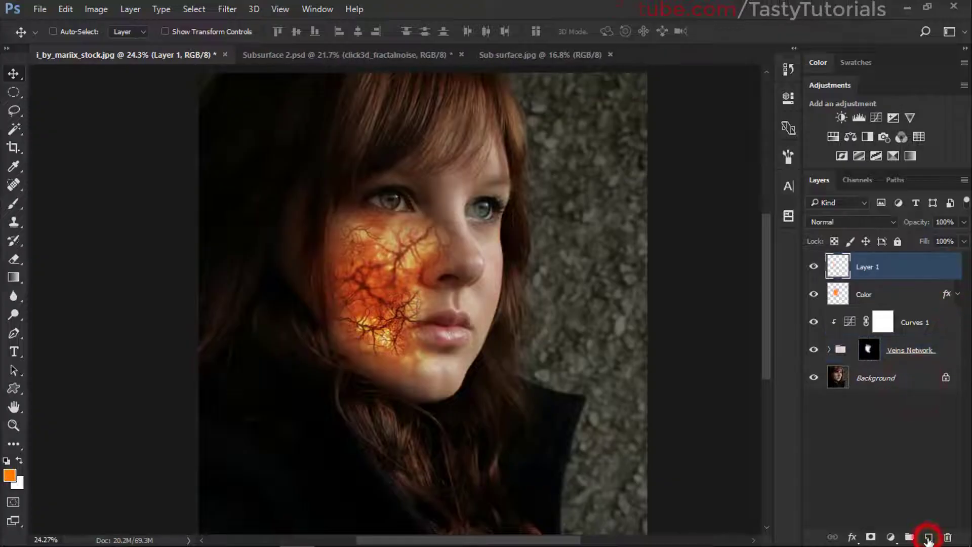
pyautogui.hotkey('ctrl', 'alt', 'z')
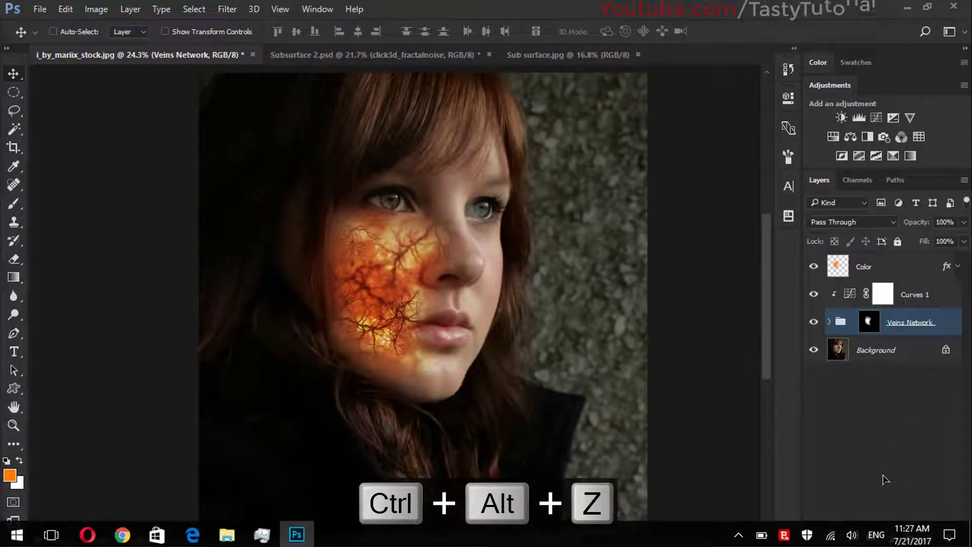
# Add a Gradient Fill layer above the Color layer and apply the Foreground to Background preset to it
pyautogui.click(893, 540)
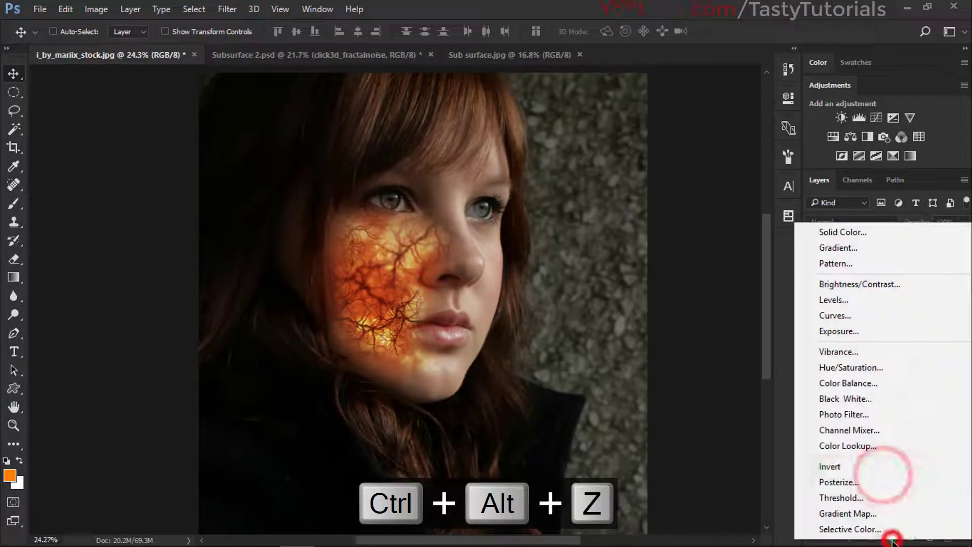
pyautogui.click(839, 248)
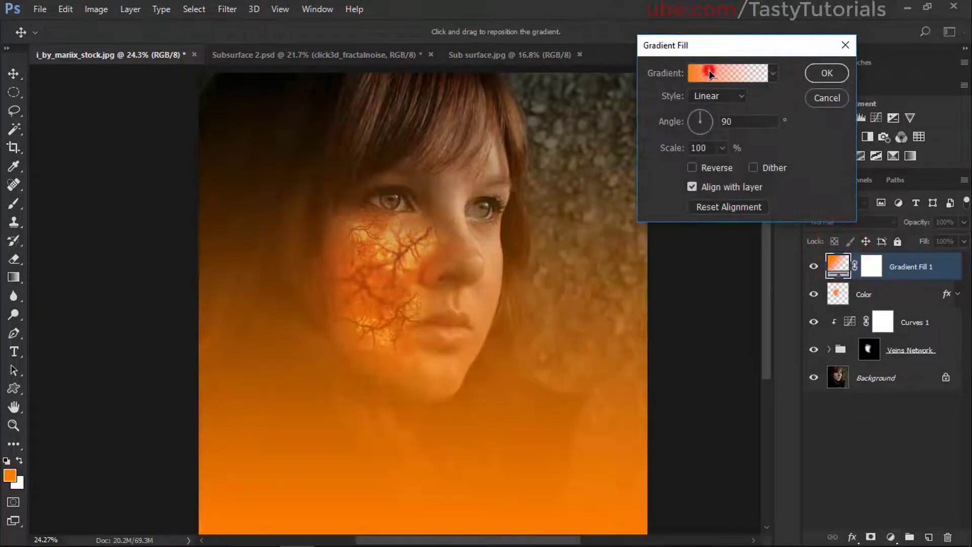
pyautogui.click(710, 74)
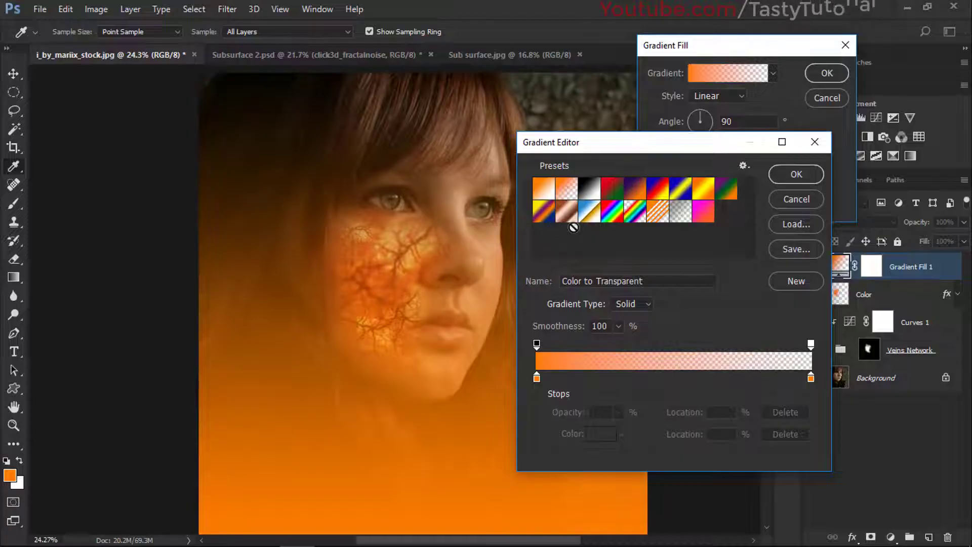
pyautogui.click(543, 188)
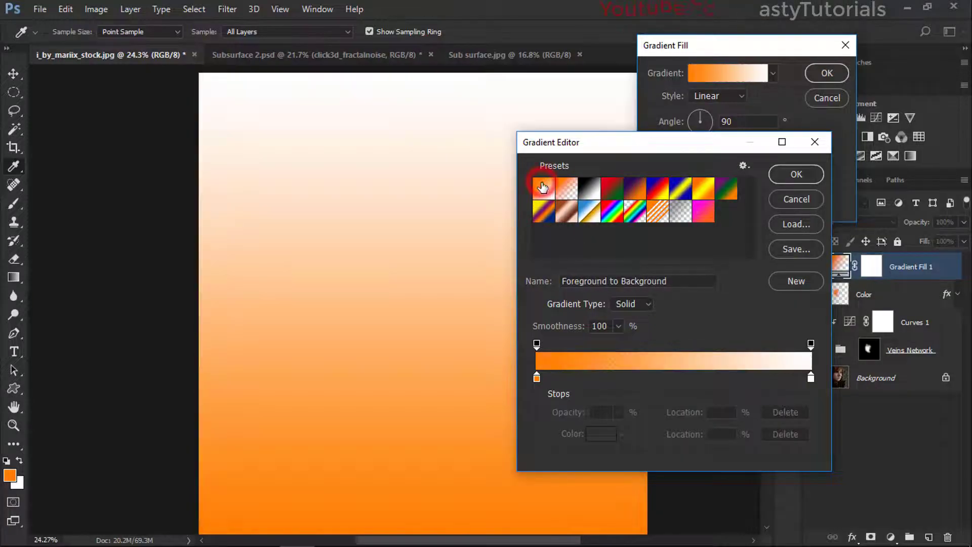
# Check both color stops of the orange-to-white gradient and store it as a new gradient preset
pyautogui.click(537, 378)
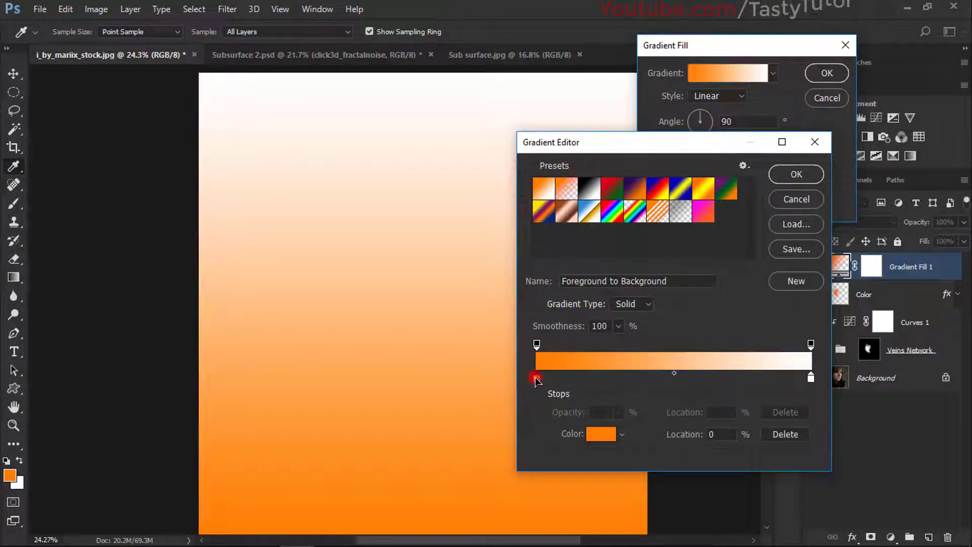
pyautogui.click(811, 378)
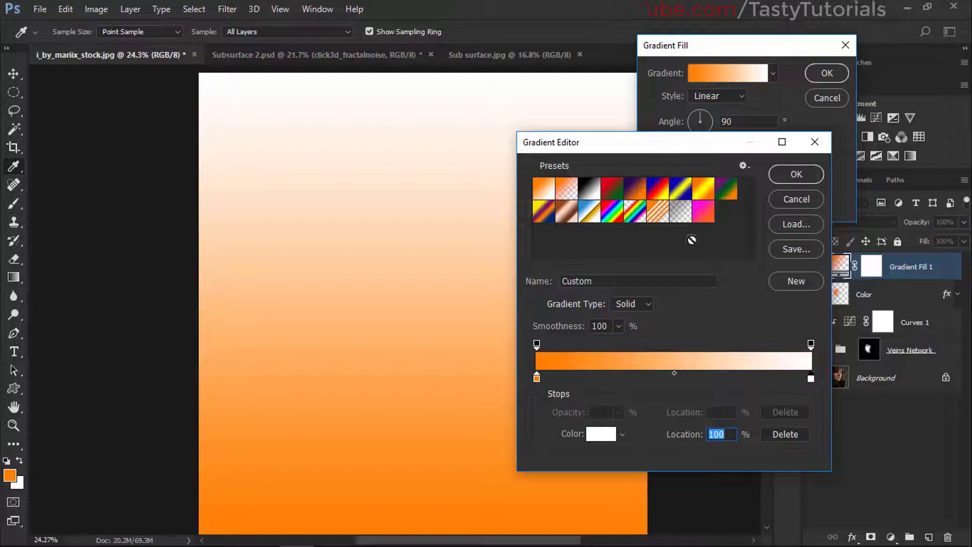
pyautogui.click(802, 251)
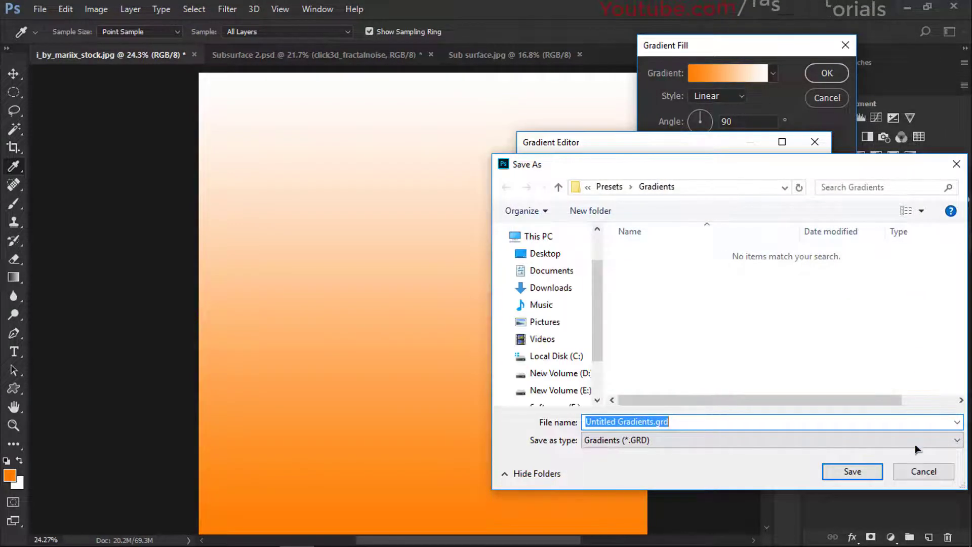
pyautogui.click(922, 471)
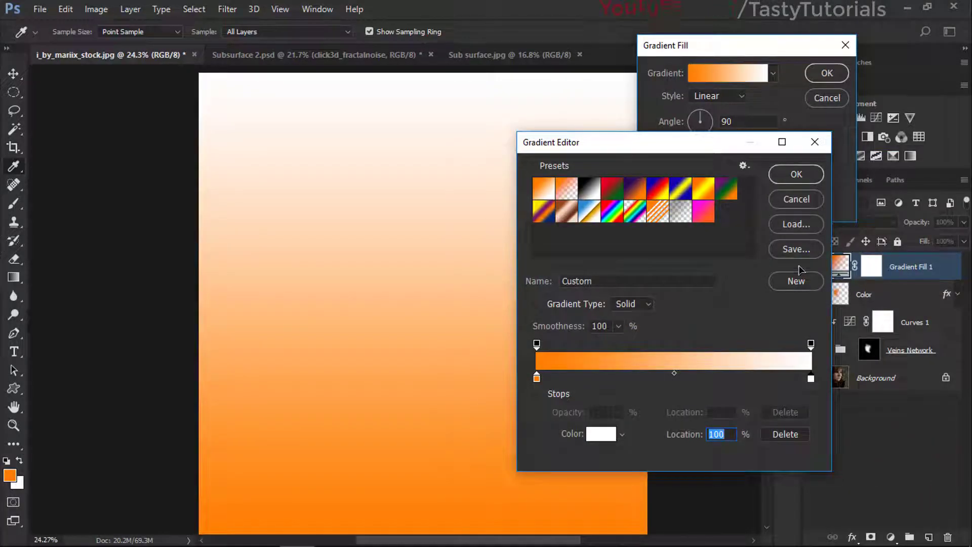
pyautogui.click(791, 283)
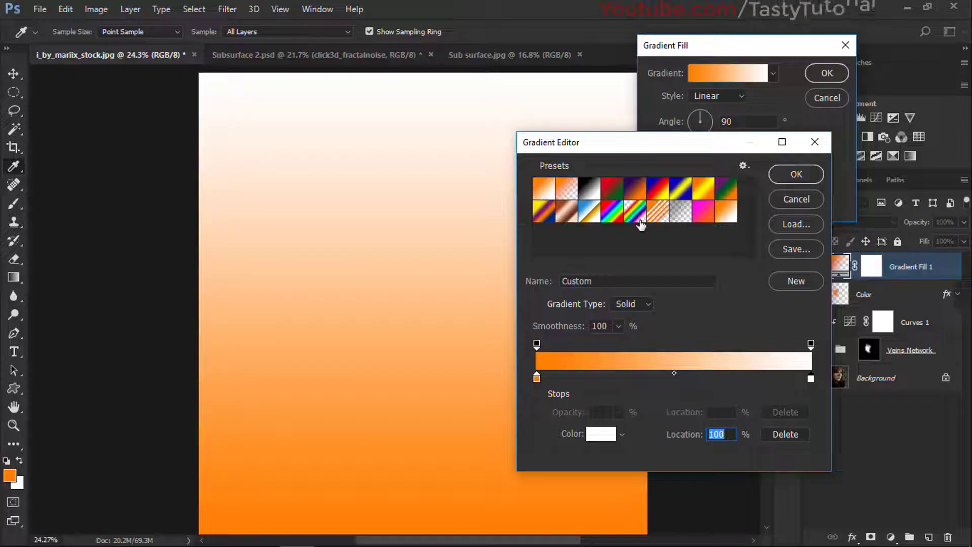
# Change the gradient fill to the Black, White preset with Radial style and Reverse enabled, and apply it
pyautogui.click(590, 197)
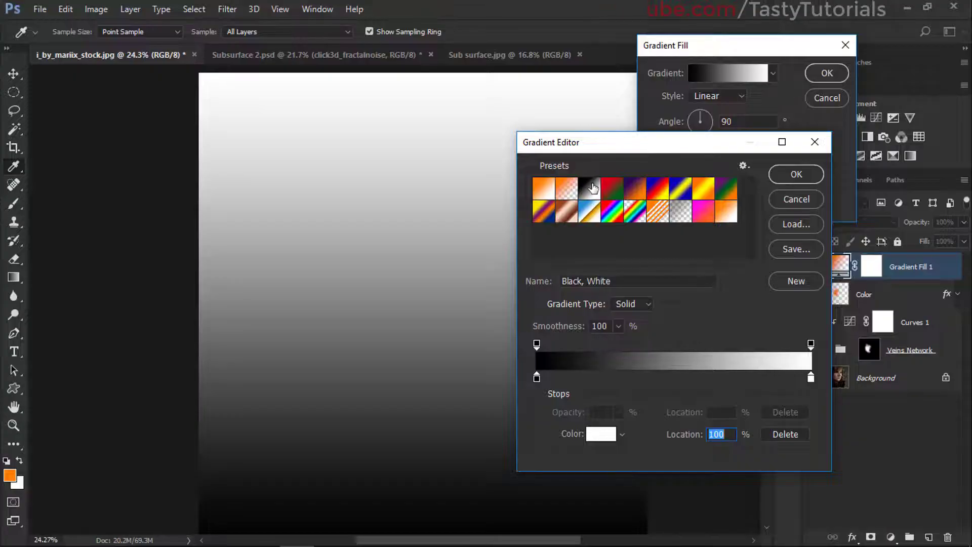
pyautogui.click(781, 184)
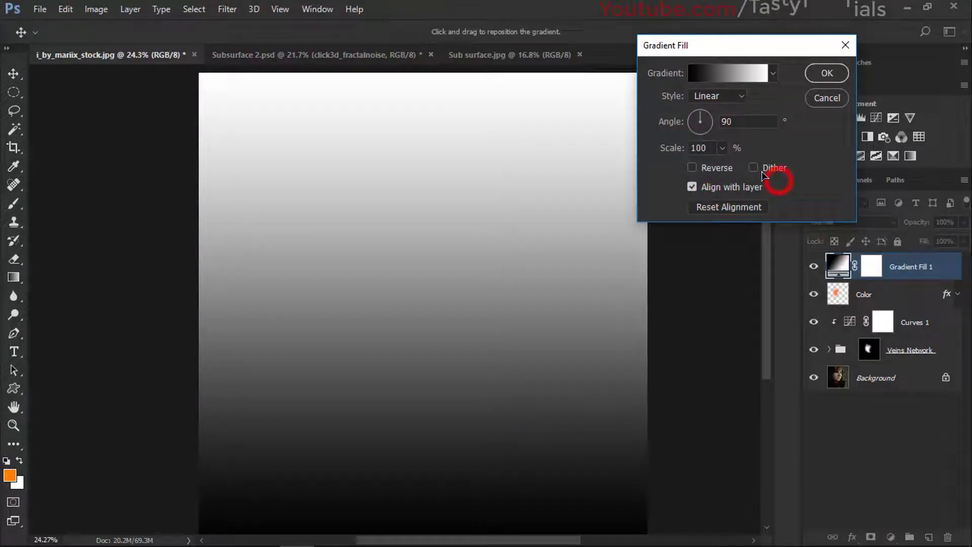
pyautogui.click(722, 98)
pyautogui.click(709, 123)
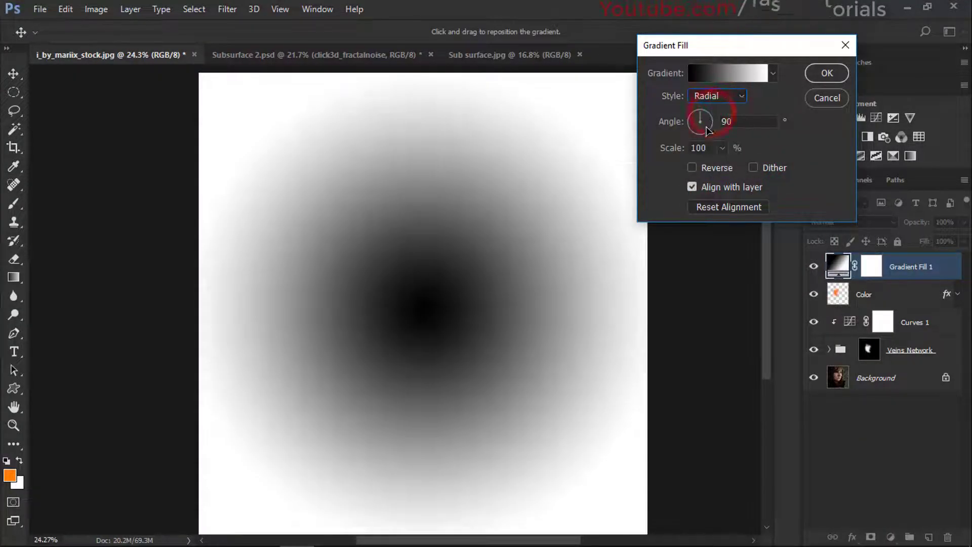
pyautogui.click(729, 172)
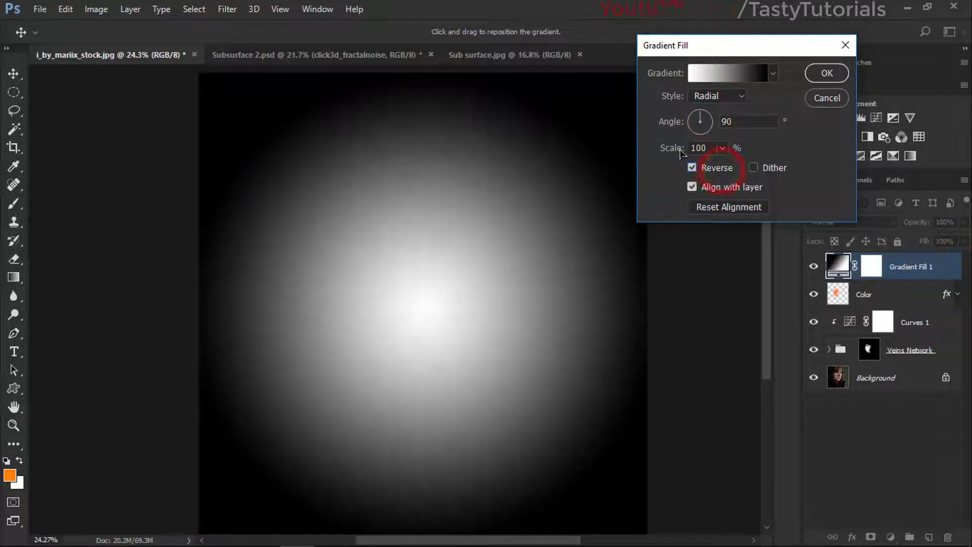
pyautogui.click(827, 73)
# Set the gradient fill layer's blend mode to Multiply
pyautogui.click(826, 222)
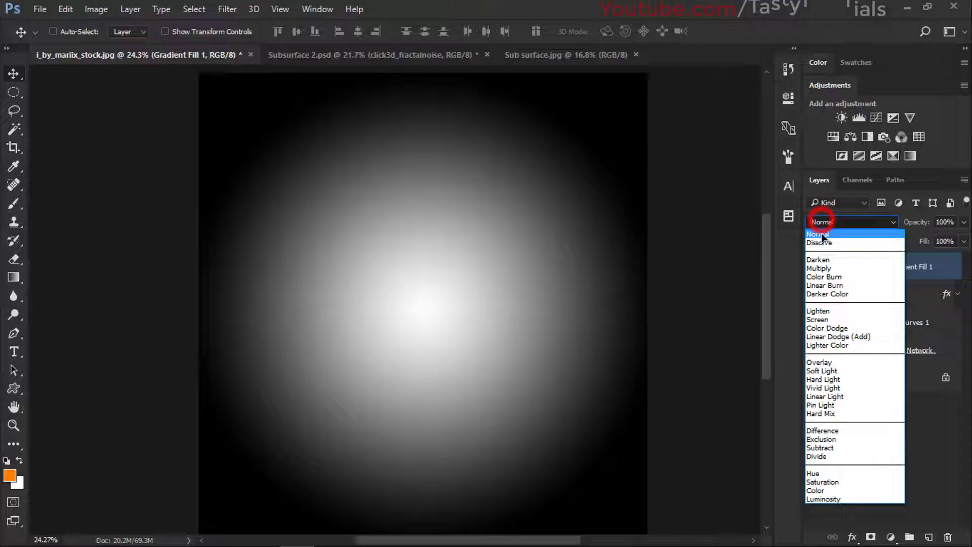
pyautogui.click(824, 270)
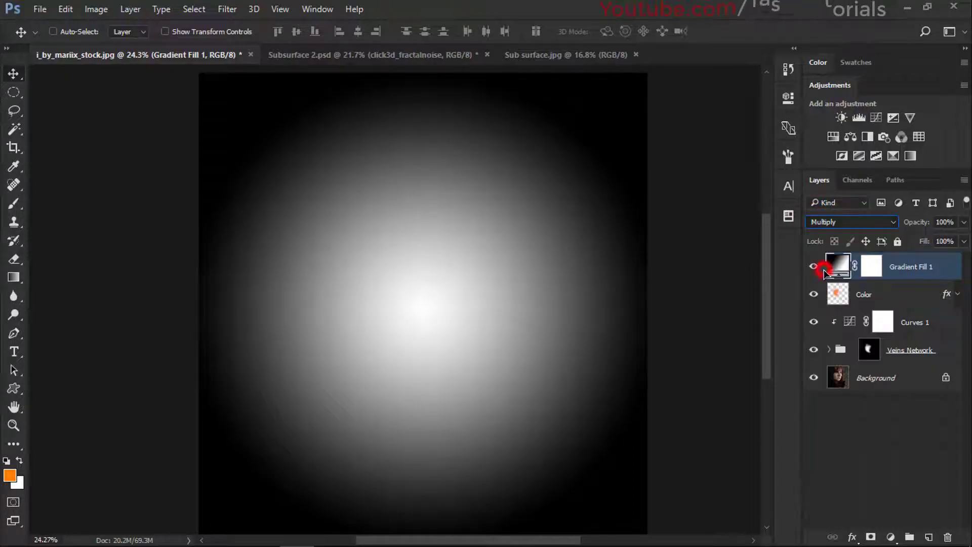
pyautogui.moveTo(493, 318); pyautogui.dragTo(465, 237)
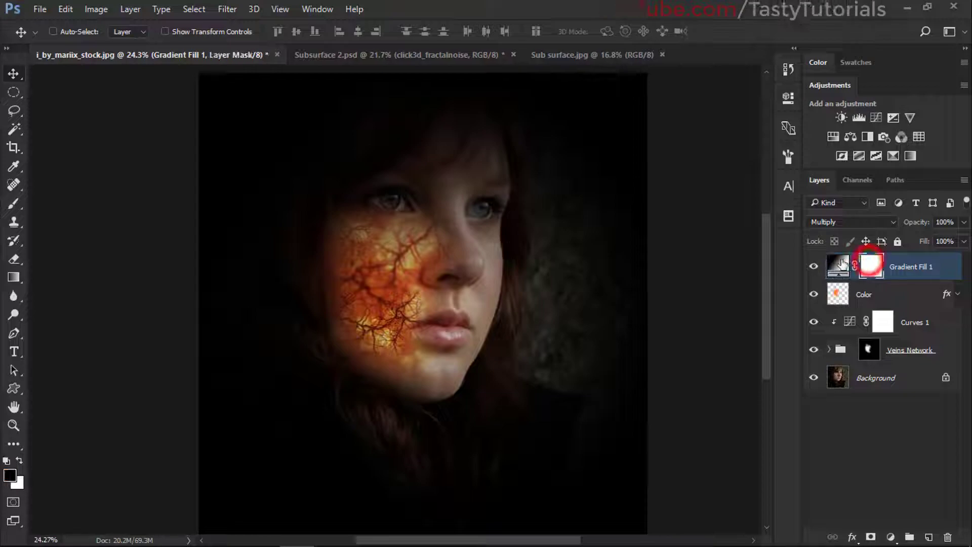
# Reposition the radial gradient's center up over the face, set its scale to 221%, and apply the fill settings
pyautogui.doubleClick(838, 264)
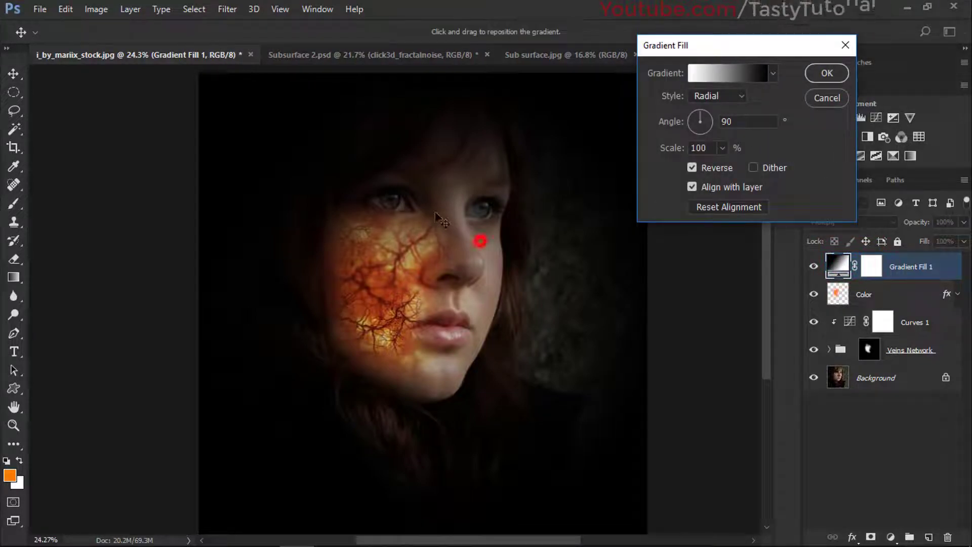
pyautogui.moveTo(436, 213); pyautogui.dragTo(436, 214)
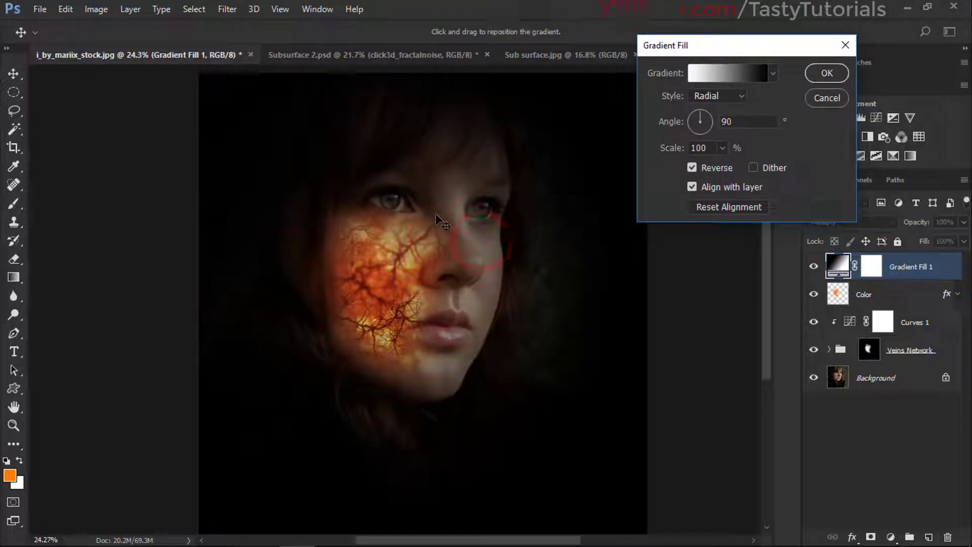
pyautogui.click(724, 148)
pyautogui.moveTo(725, 167); pyautogui.dragTo(730, 169)
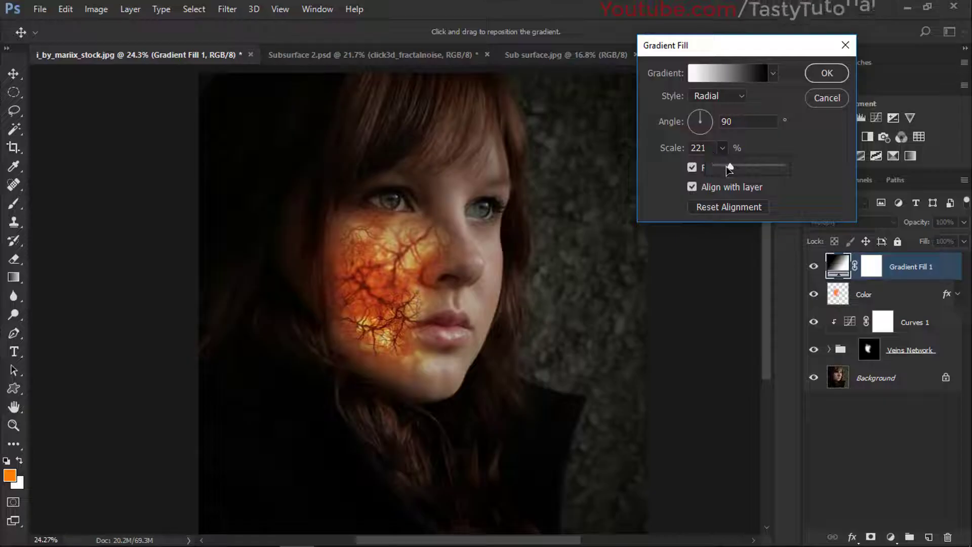
pyautogui.click(475, 237)
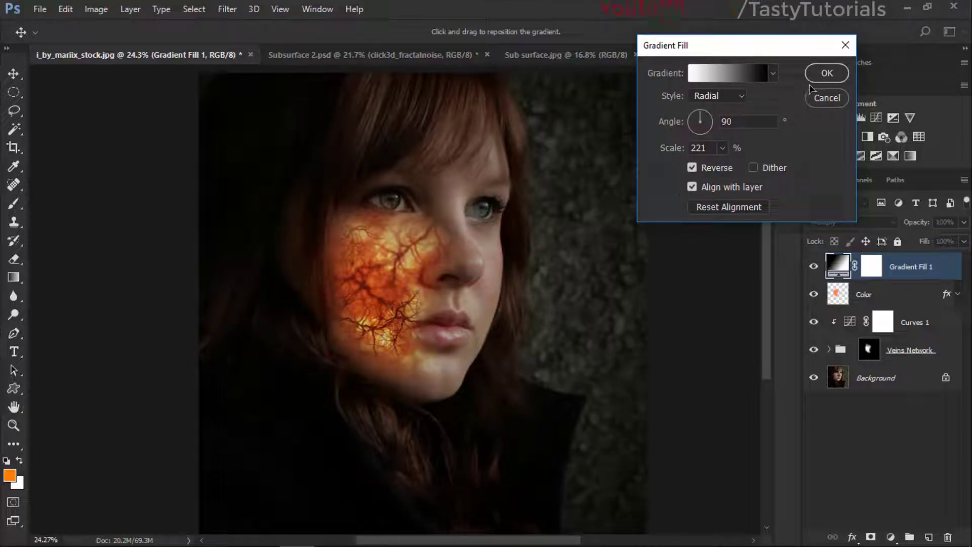
pyautogui.click(828, 74)
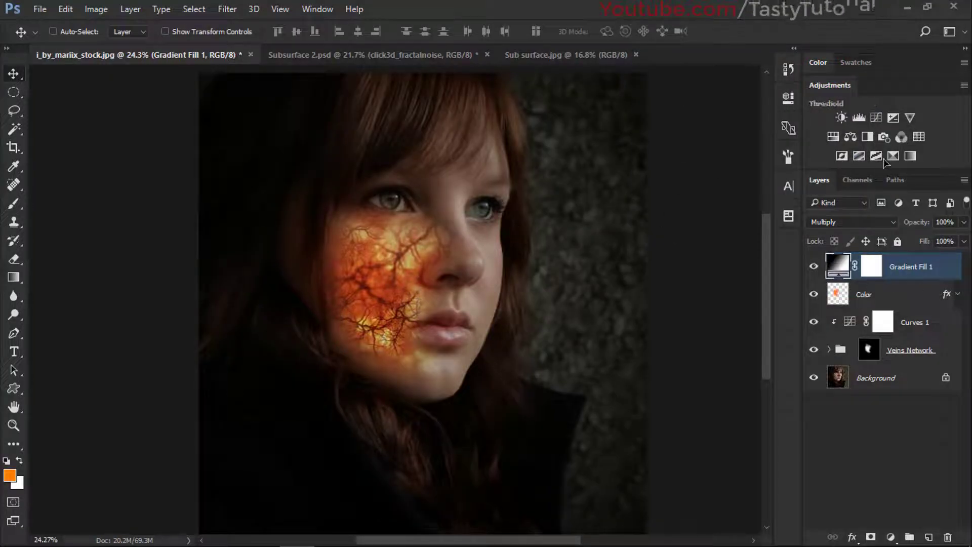
pyautogui.click(907, 156)
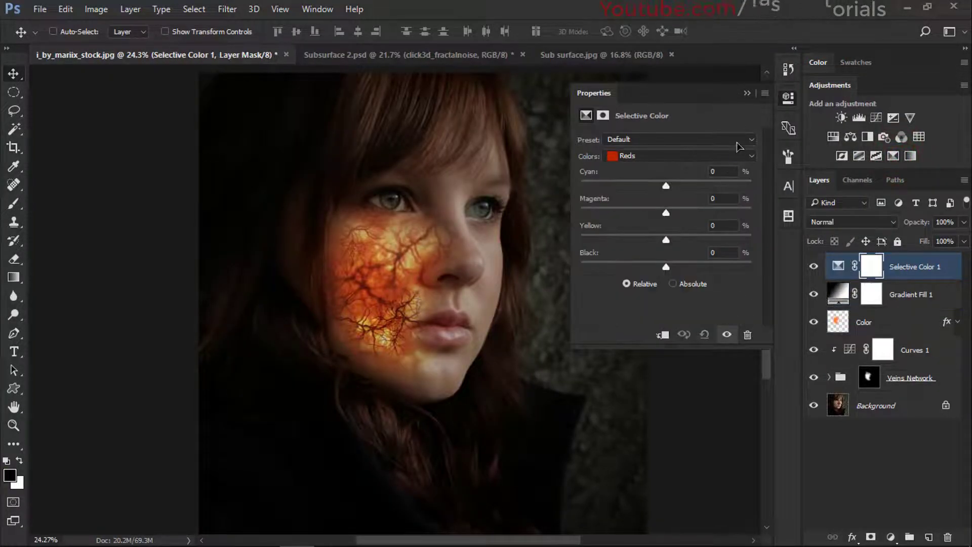
pyautogui.click(748, 94)
pyautogui.press('Delete')
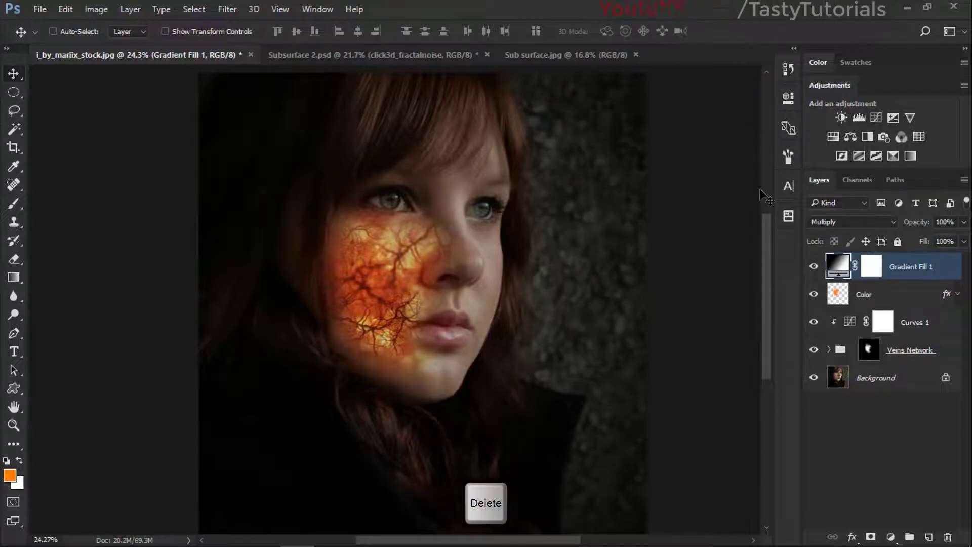
# Add a Gradient Map adjustment layer above all layers, with the gradient's starting color stop at orange ff7e00
pyautogui.click(896, 494)
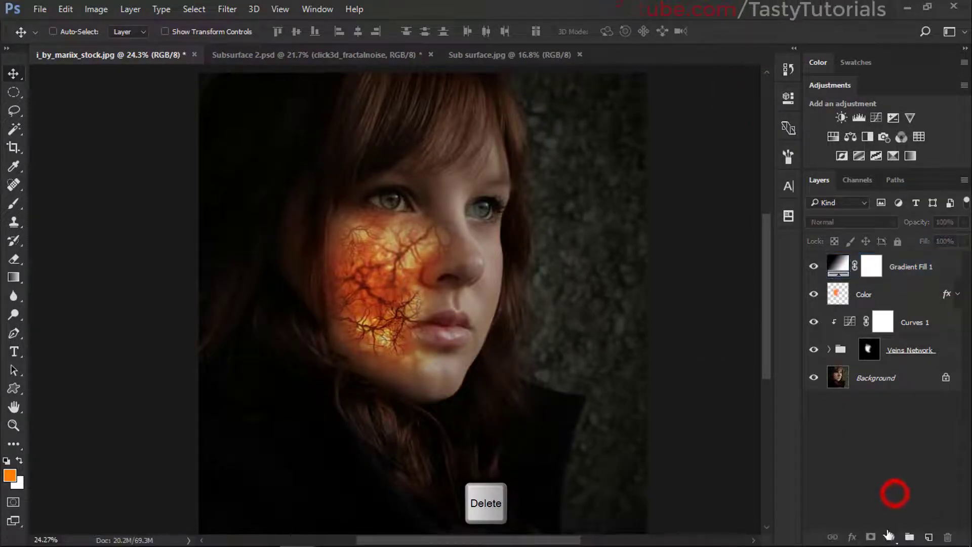
pyautogui.click(892, 537)
pyautogui.click(861, 510)
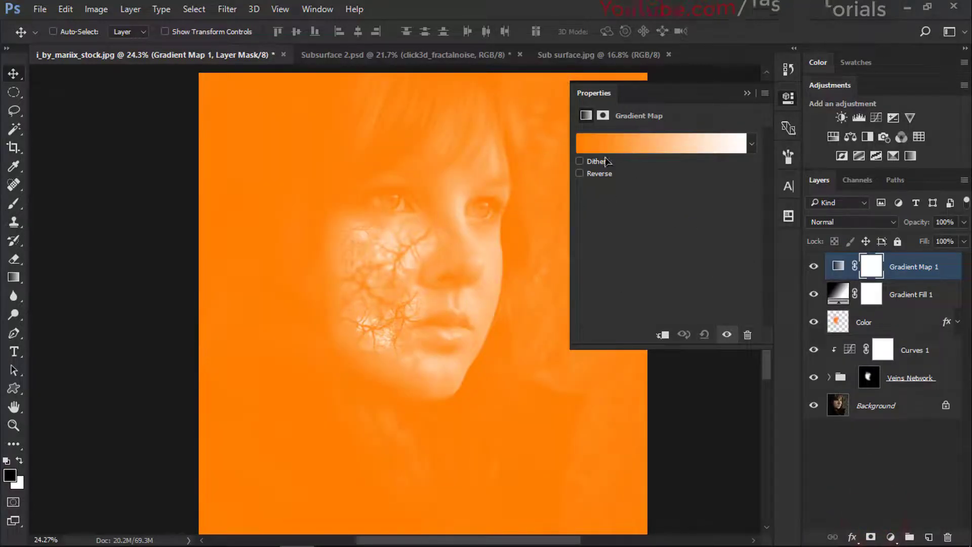
pyautogui.click(639, 138)
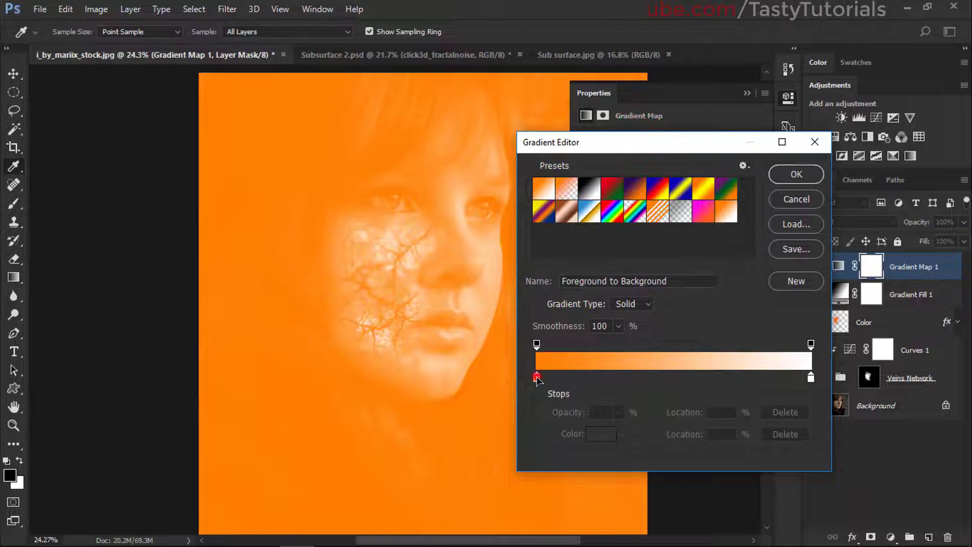
pyautogui.doubleClick(537, 377)
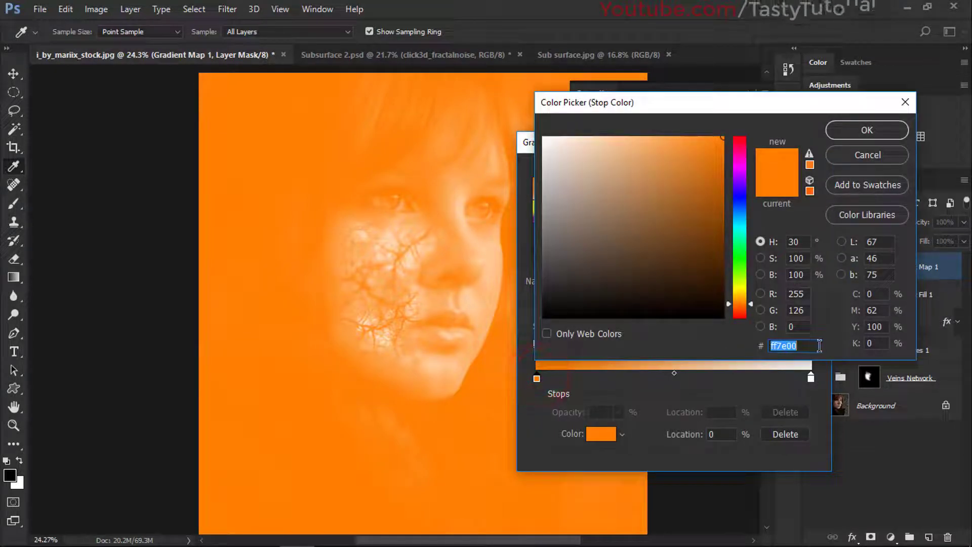
pyautogui.click(819, 345)
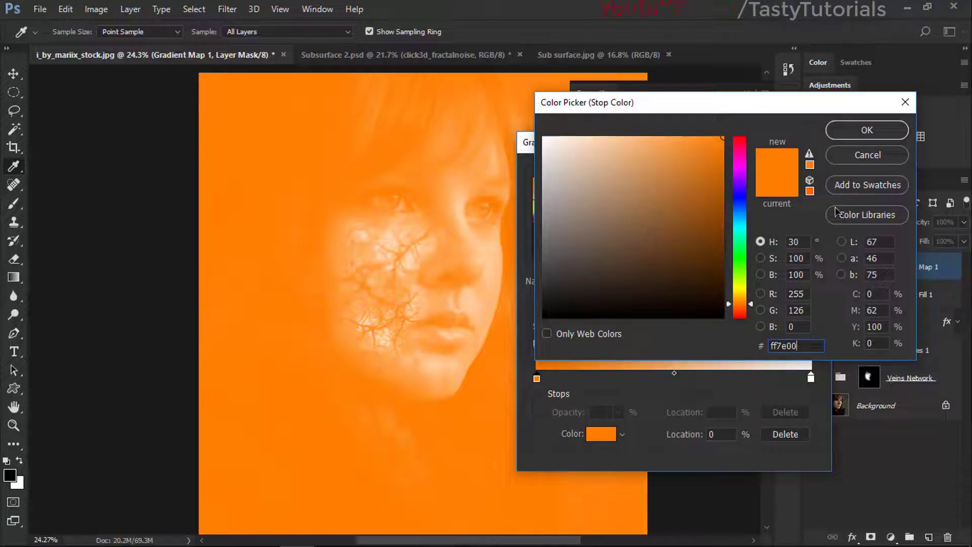
pyautogui.click(867, 130)
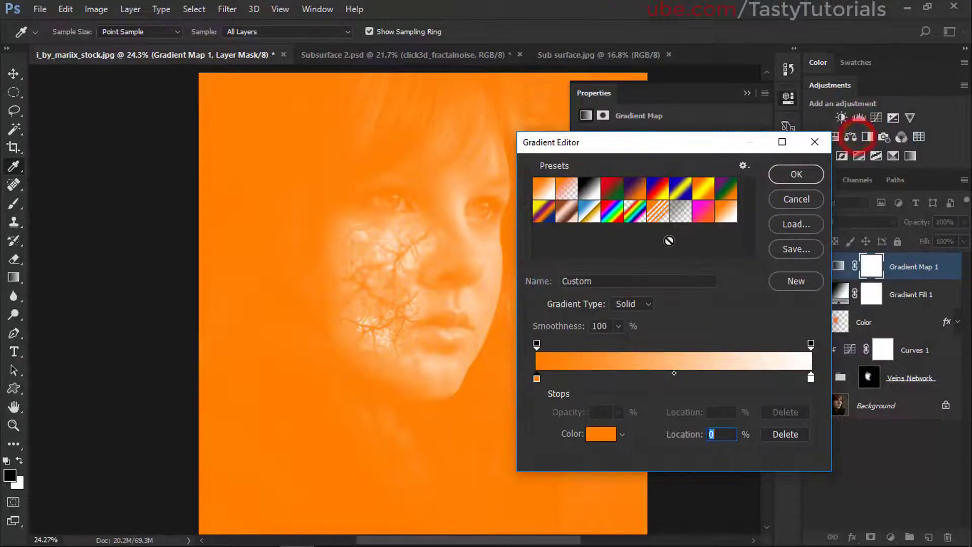
# Confirm white ffffff for the gradient map's ending color stop and apply the gradient
pyautogui.click(811, 379)
pyautogui.doubleClick(811, 378)
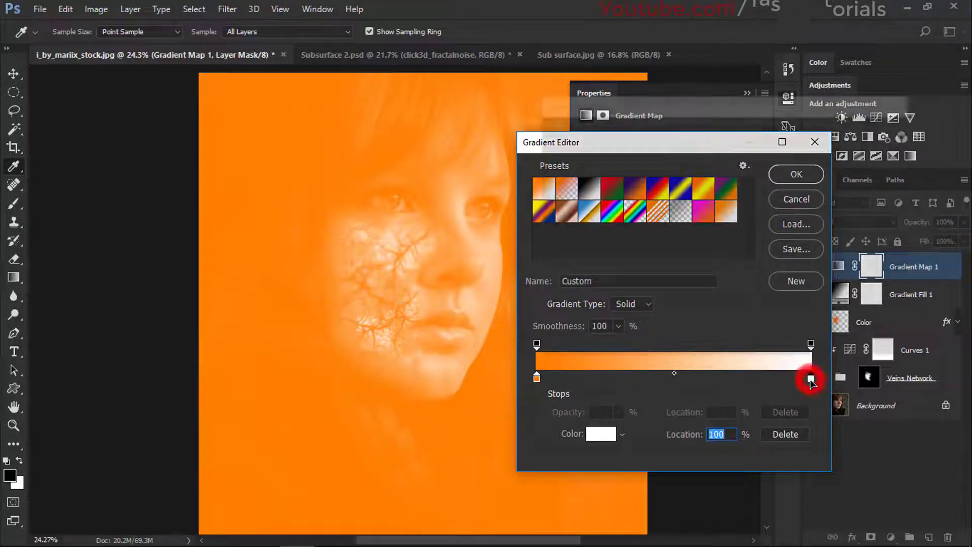
pyautogui.click(875, 134)
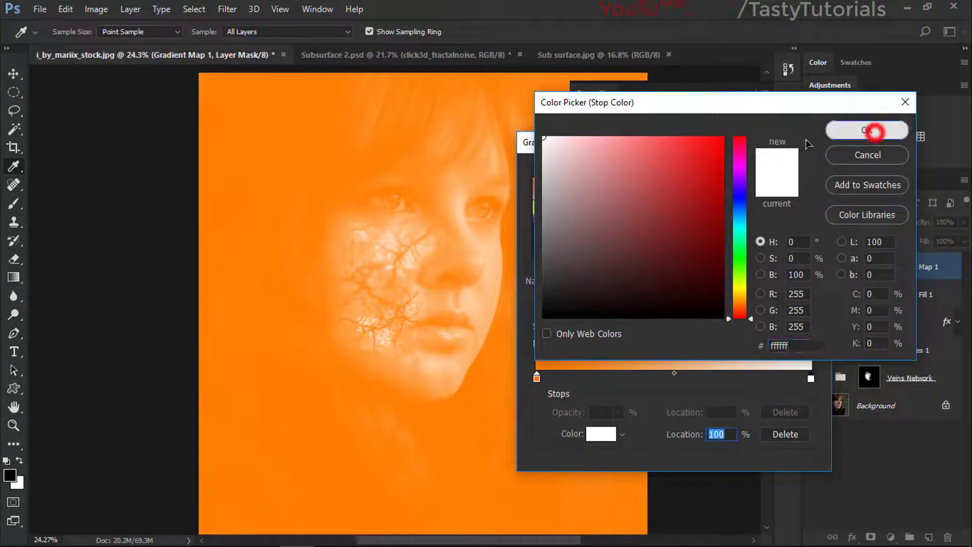
pyautogui.click(795, 174)
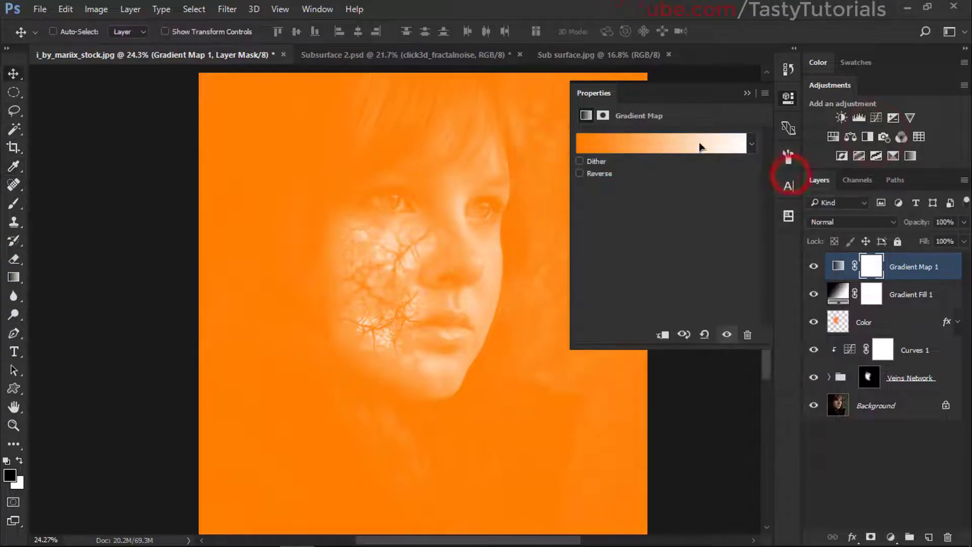
# Try reversing the gradient map and switch the reversal back off
pyautogui.click(596, 174)
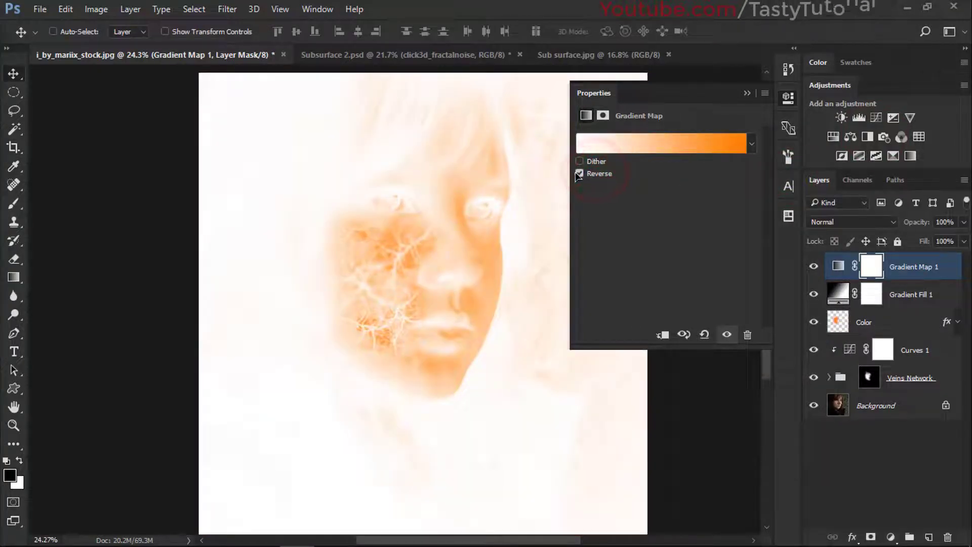
pyautogui.click(582, 174)
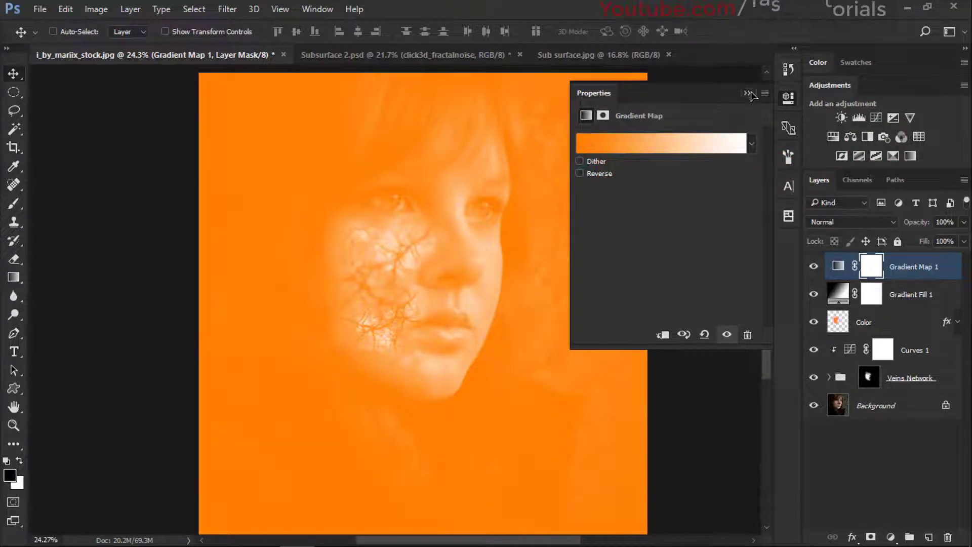
# Set the Gradient Map layer's blend mode to Soft Light
pyautogui.click(749, 94)
pyautogui.click(823, 224)
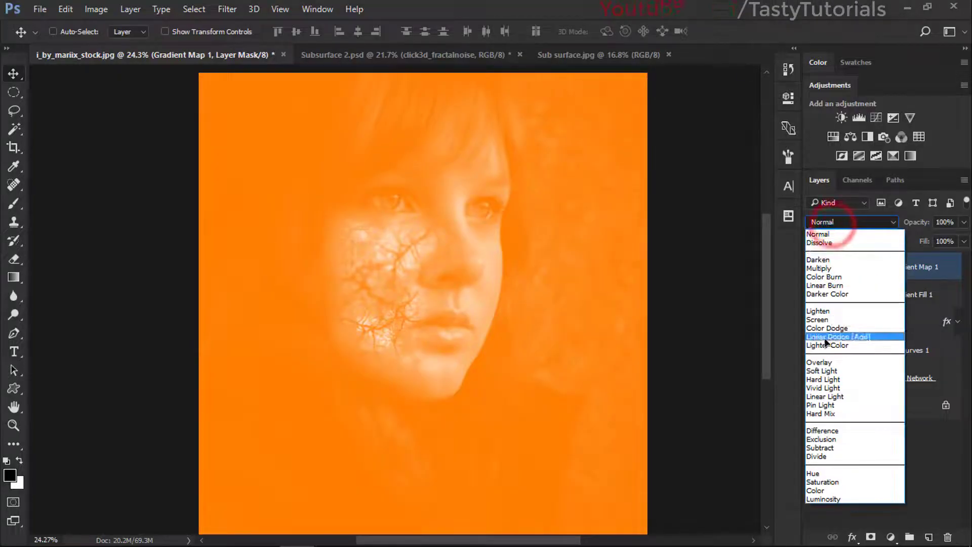
pyautogui.click(824, 373)
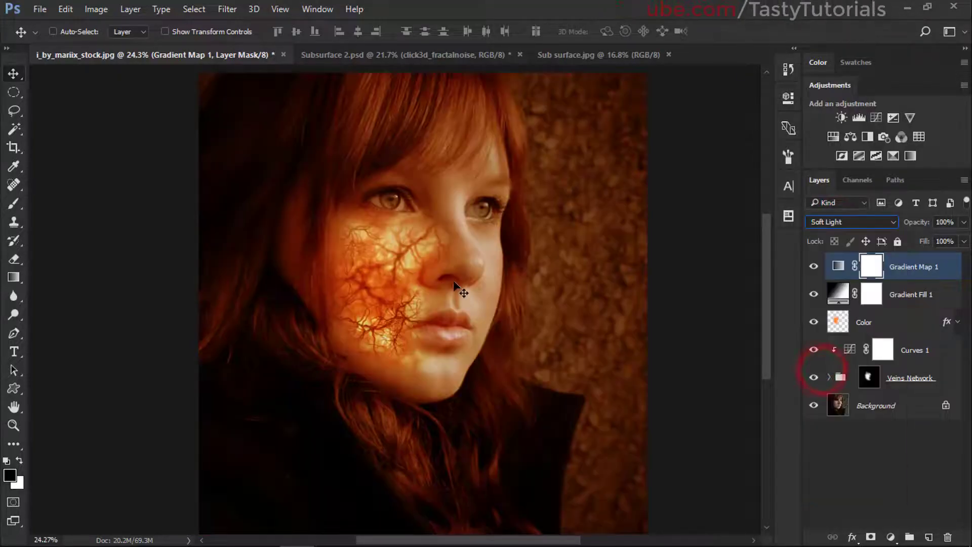
pyautogui.scroll(-1, 407, 251)
pyautogui.scroll(2, 407, 248)
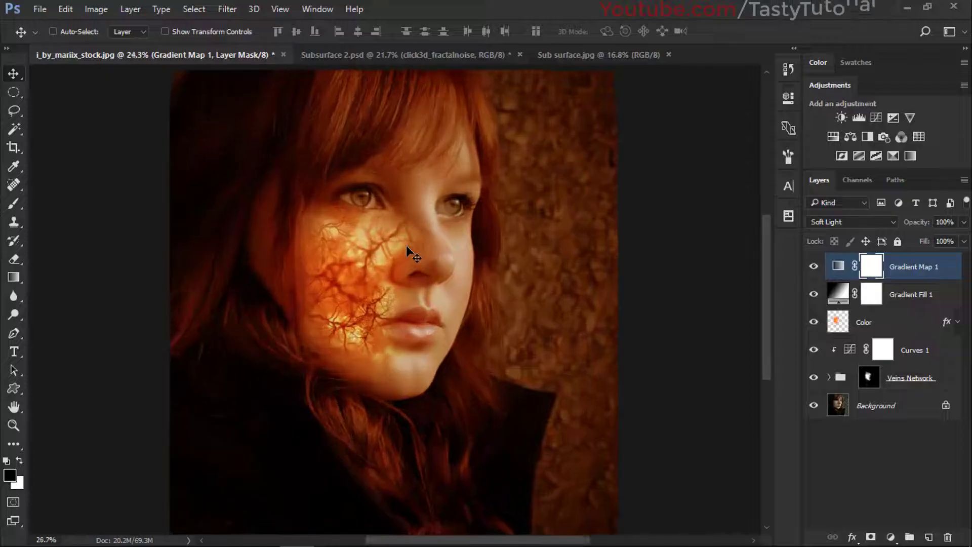
pyautogui.scroll(-1, 414, 234)
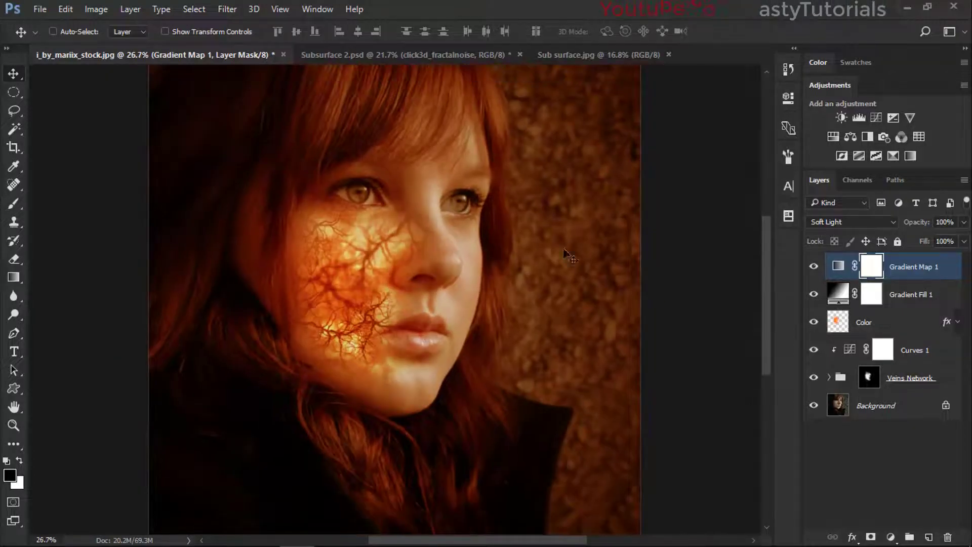
# Fill the Gradient Map layer's mask with black and paint white on it over the face to reveal the orange grading
pyautogui.click(871, 267)
pyautogui.hotkey('alt', 'BackSpace')
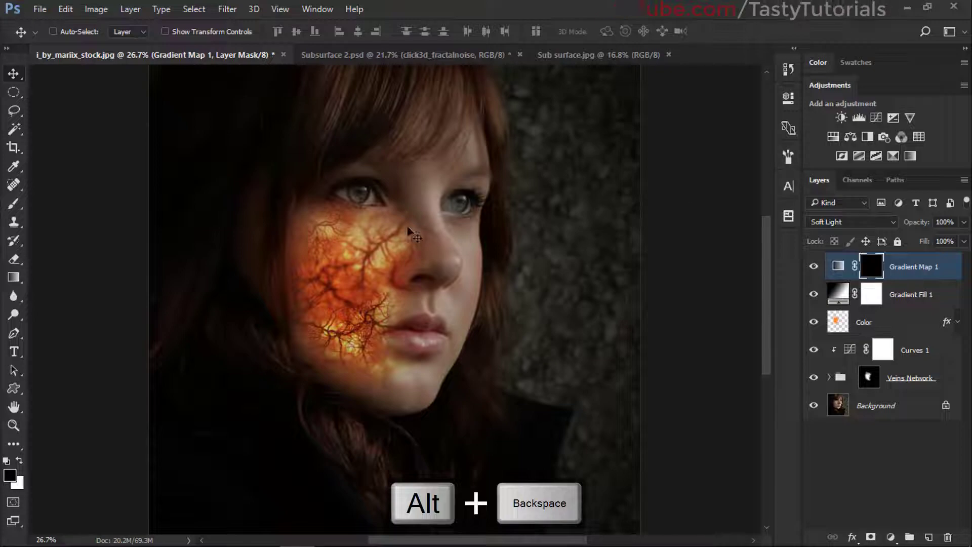
pyautogui.press('b')
pyautogui.scroll(3, 398, 234)
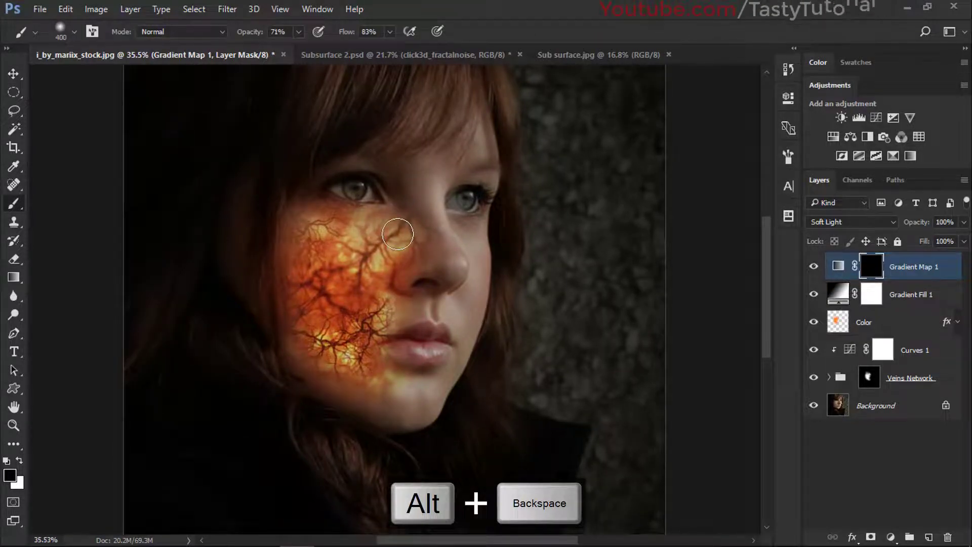
pyautogui.scroll(1, 398, 234)
pyautogui.click(391, 152)
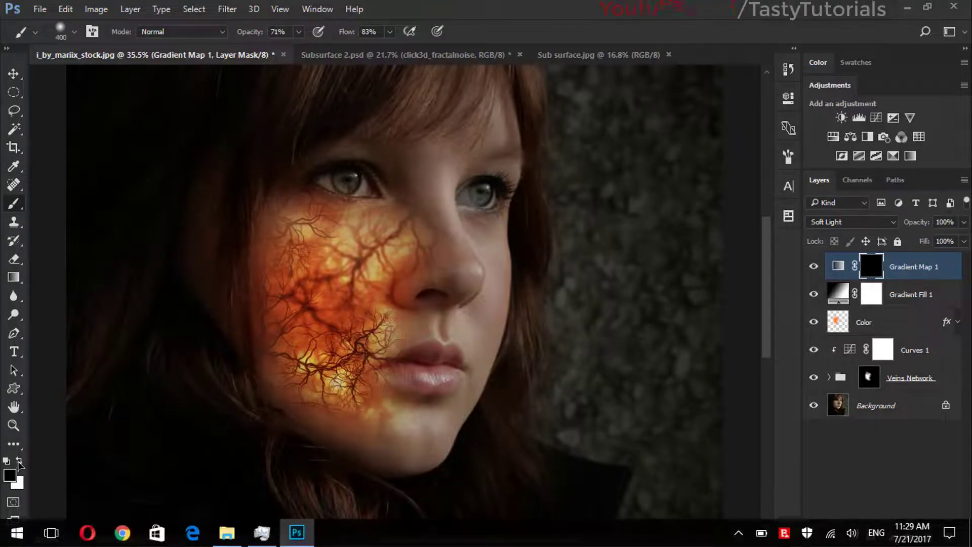
pyautogui.press('x')
pyautogui.moveTo(470, 126)
pyautogui.mouseDown()
pyautogui.moveTo(376, 150)
pyautogui.moveTo(470, 109)
pyautogui.moveTo(487, 217)
pyautogui.moveTo(478, 283)
pyautogui.moveTo(440, 183)
pyautogui.moveTo(299, 195)
pyautogui.moveTo(427, 130)
pyautogui.mouseUp()
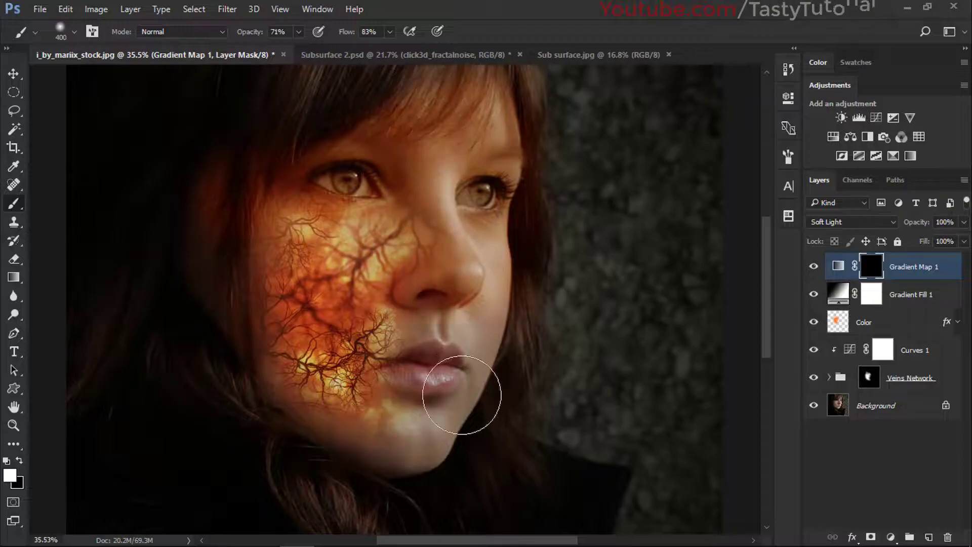
pyautogui.moveTo(463, 397)
pyautogui.mouseDown()
pyautogui.moveTo(488, 327)
pyautogui.moveTo(397, 434)
pyautogui.moveTo(323, 437)
pyautogui.moveTo(213, 363)
pyautogui.moveTo(215, 208)
pyautogui.moveTo(247, 200)
pyautogui.moveTo(241, 388)
pyautogui.moveTo(380, 456)
pyautogui.moveTo(446, 446)
pyautogui.moveTo(438, 288)
pyautogui.moveTo(474, 284)
pyautogui.mouseUp()
pyautogui.moveTo(463, 354); pyautogui.dragTo(445, 268)
pyautogui.moveTo(416, 192); pyautogui.dragTo(411, 292)
pyautogui.moveTo(419, 150); pyautogui.dragTo(423, 206)
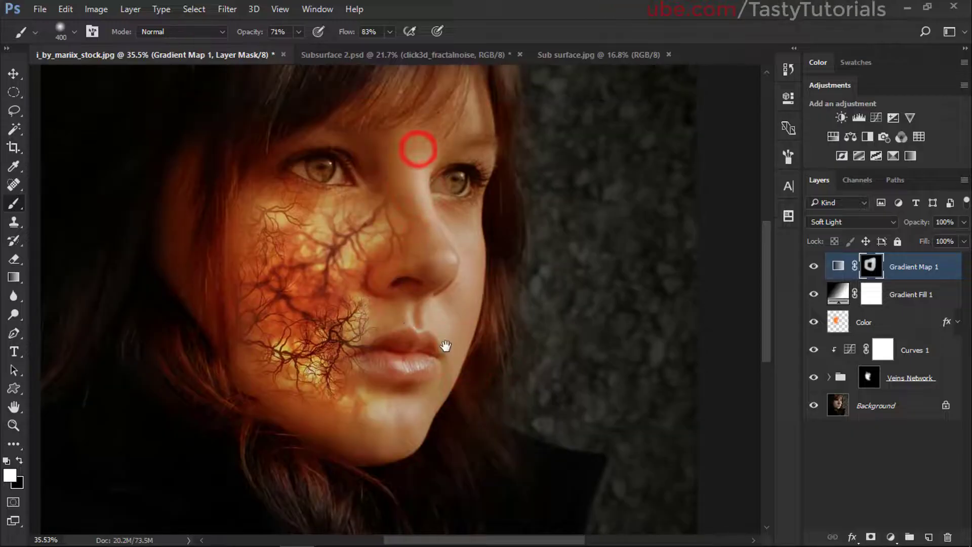
# Extend the white painting on the Gradient Map mask over the lower face and the hair below the chin
pyautogui.moveTo(445, 347); pyautogui.dragTo(413, 192)
pyautogui.moveTo(424, 273); pyautogui.dragTo(433, 122)
pyautogui.moveTo(435, 167); pyautogui.dragTo(448, 249)
pyautogui.moveTo(294, 254); pyautogui.dragTo(391, 430)
pyautogui.moveTo(335, 311)
pyautogui.mouseDown()
pyautogui.moveTo(346, 378)
pyautogui.moveTo(370, 410)
pyautogui.mouseUp()
# Try painting white on the mask over the dark hair beside the cheek, and undo it
pyautogui.click(217, 157)
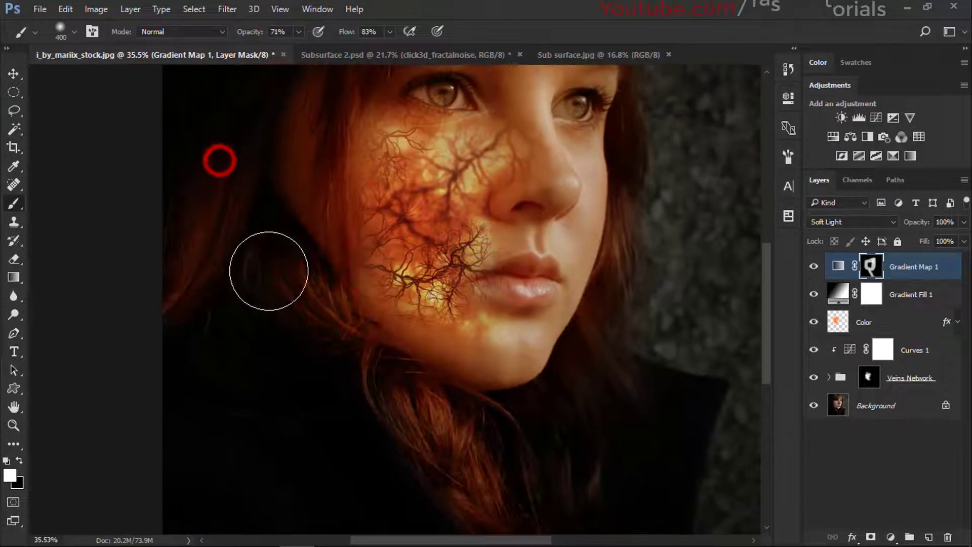
pyautogui.moveTo(264, 266); pyautogui.dragTo(256, 402)
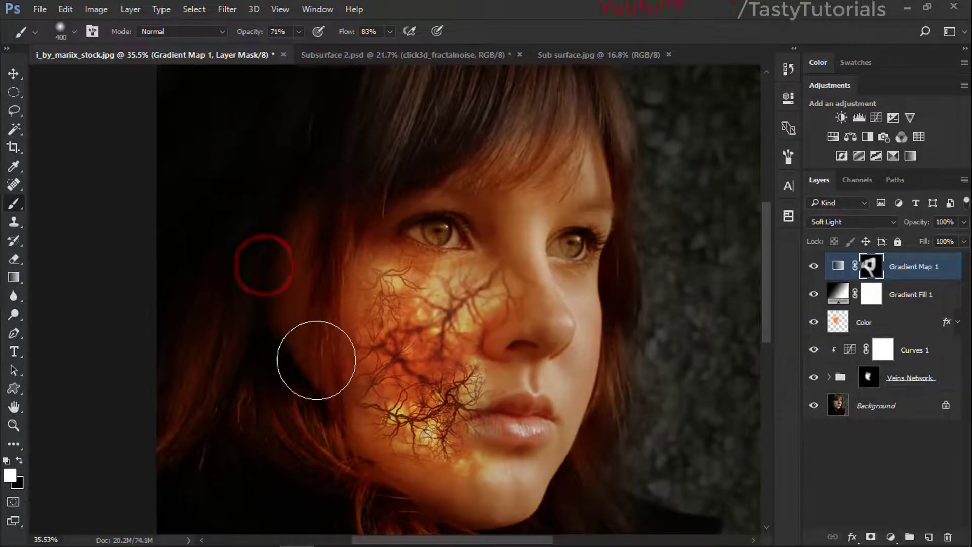
pyautogui.hotkey('ctrl', 'alt', 'z')
# Paint black on the Gradient Map mask over the hair below the chin to hide the orange tint there
pyautogui.moveTo(400, 382); pyautogui.dragTo(367, 220)
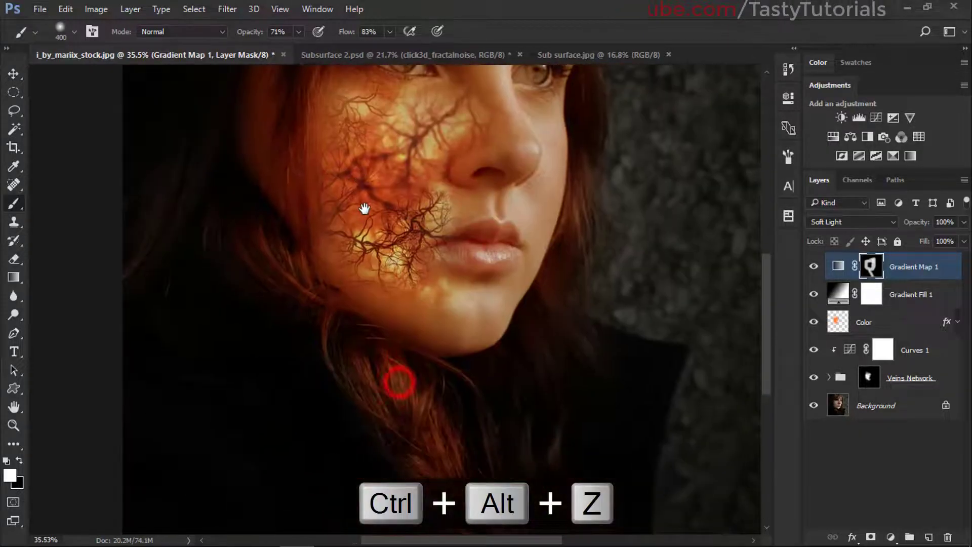
pyautogui.press('x')
pyautogui.moveTo(240, 237)
pyautogui.mouseDown()
pyautogui.moveTo(285, 355)
pyautogui.moveTo(294, 318)
pyautogui.moveTo(348, 346)
pyautogui.moveTo(231, 389)
pyautogui.mouseUp()
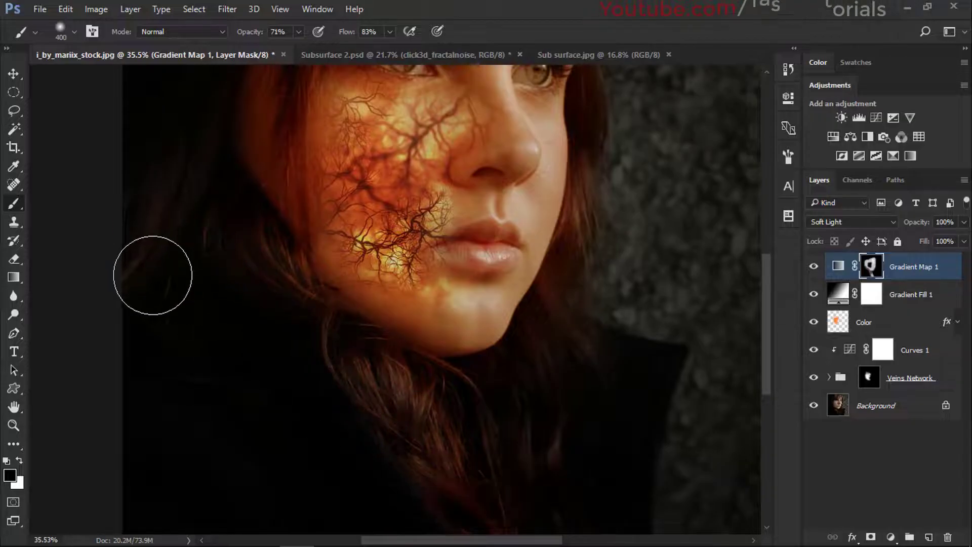
# Try painting white on the mask over the outer hair near the image edge, and undo the stroke
pyautogui.press('x')
pyautogui.click(178, 162)
pyautogui.moveTo(178, 162); pyautogui.dragTo(145, 213)
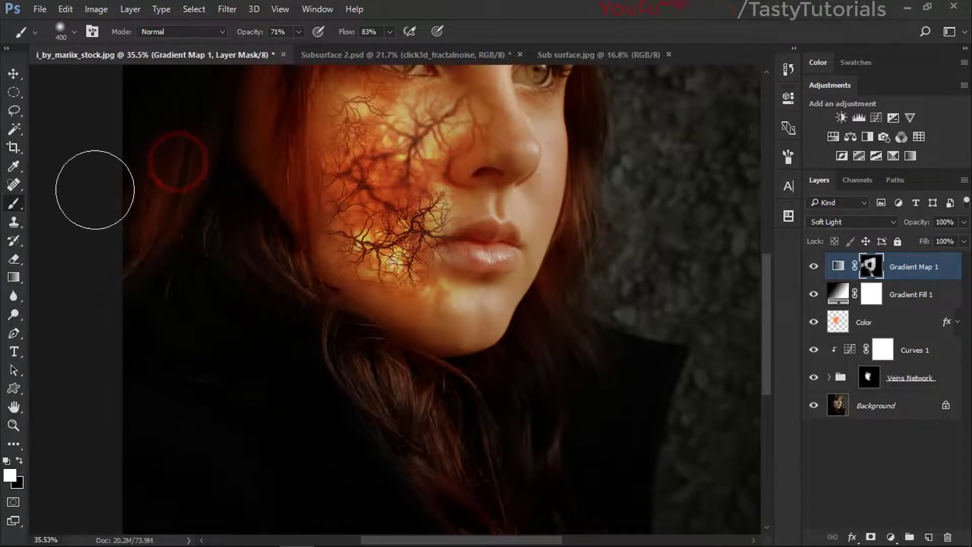
pyautogui.hotkey('ctrl', 'alt', 'z')
# Lower the Gradient Map layer's opacity to 54% and clear the layer selection
pyautogui.moveTo(522, 257); pyautogui.dragTo(395, 306)
pyautogui.scroll(-4, 395, 306)
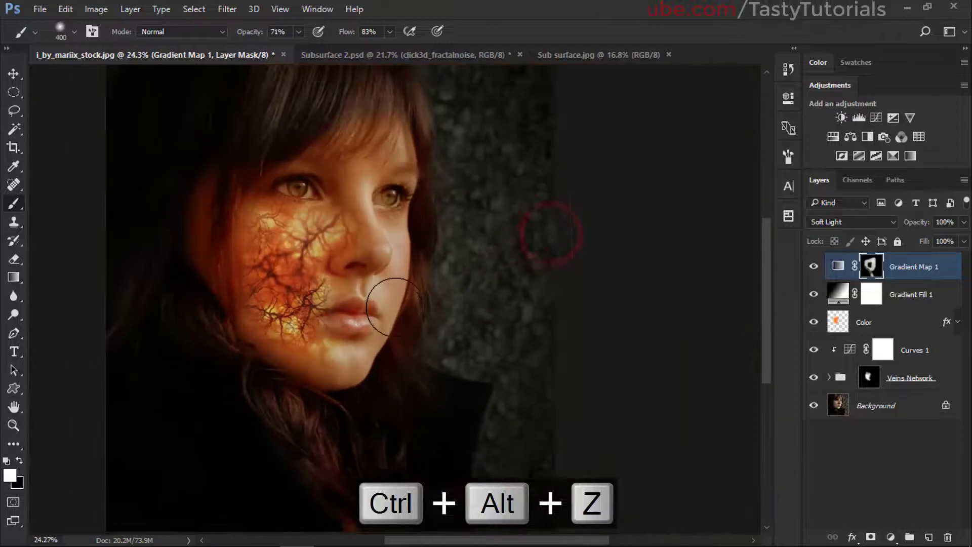
pyautogui.scroll(1, 324, 241)
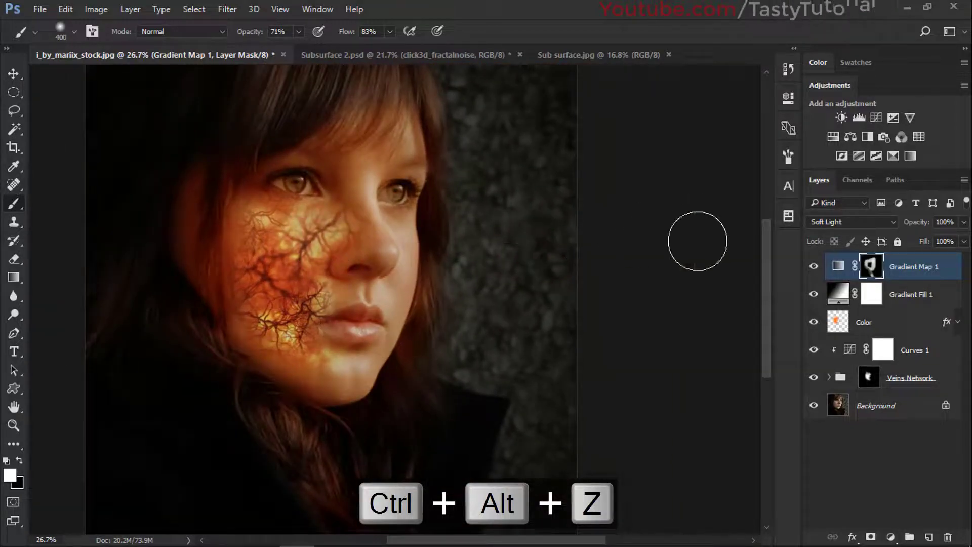
pyautogui.moveTo(915, 223); pyautogui.dragTo(889, 229)
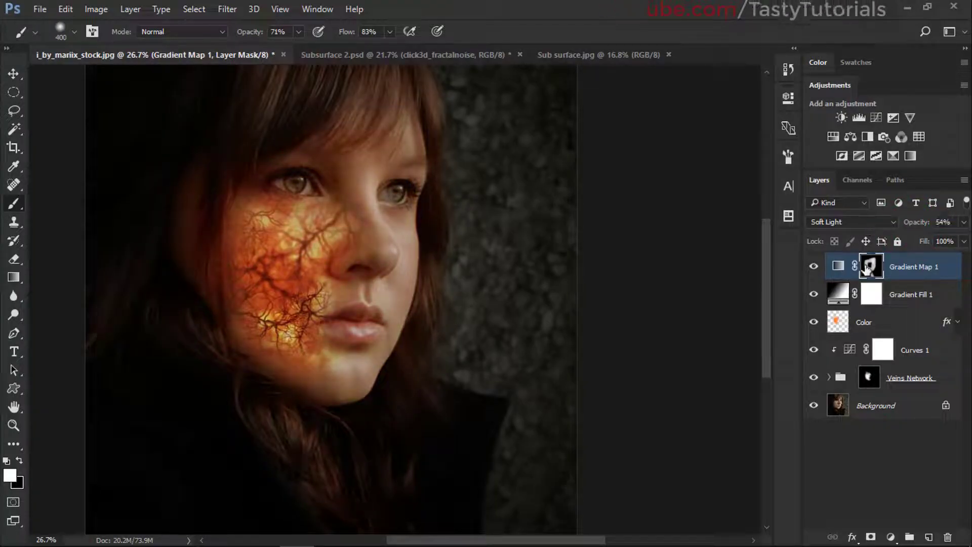
pyautogui.click(846, 411)
pyautogui.click(843, 494)
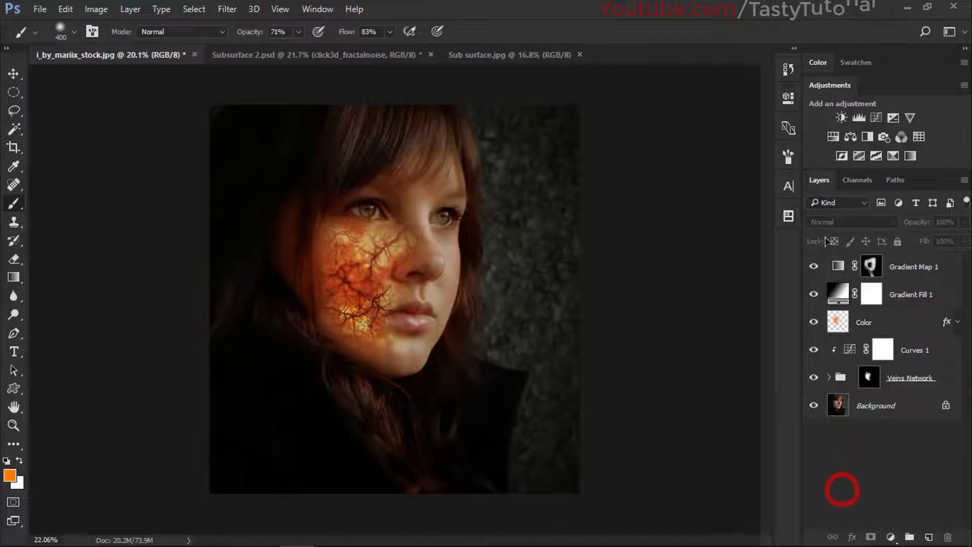
# Add a Color Balance adjustment above all layers with midtones at +24 toward red and -14 toward yellow
pyautogui.hotkey('ctrl', '0')
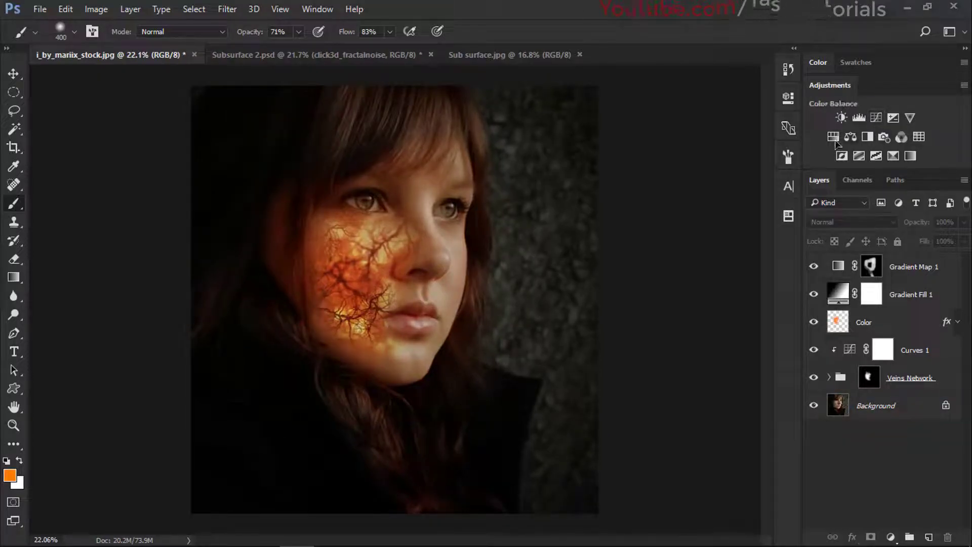
pyautogui.click(851, 137)
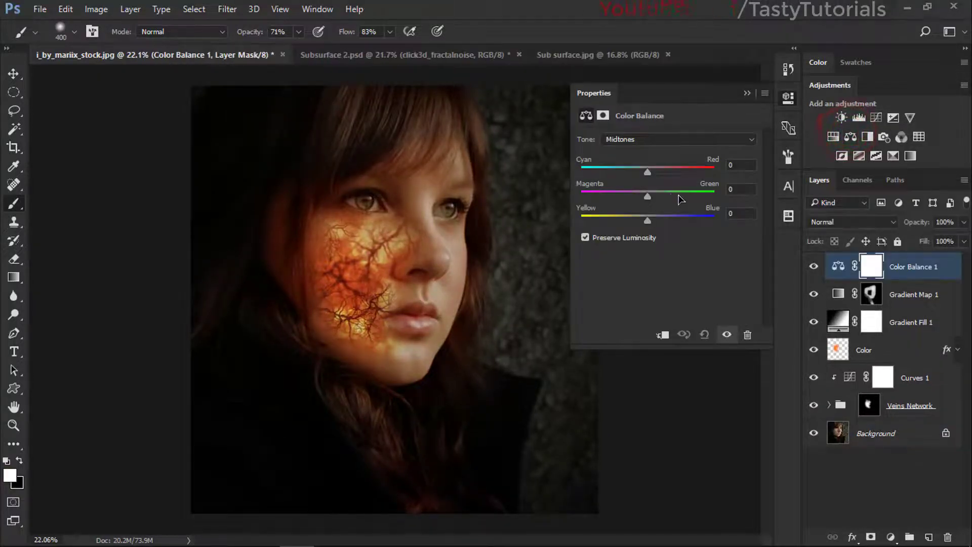
pyautogui.moveTo(647, 172); pyautogui.dragTo(662, 177)
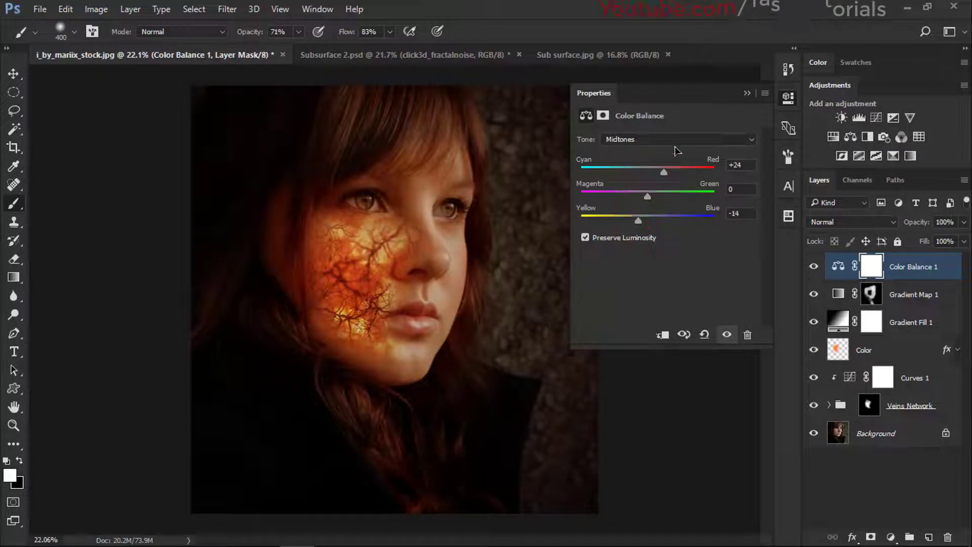
pyautogui.click(752, 100)
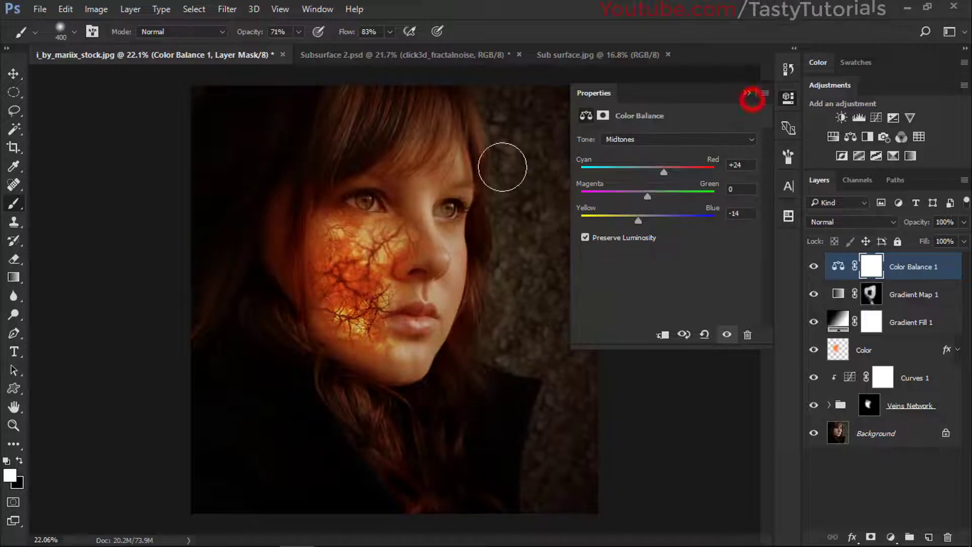
pyautogui.click(754, 95)
# Inspect the veins on the cheek and the overall color grading of the portrait at different magnifications
pyautogui.scroll(3, 374, 338)
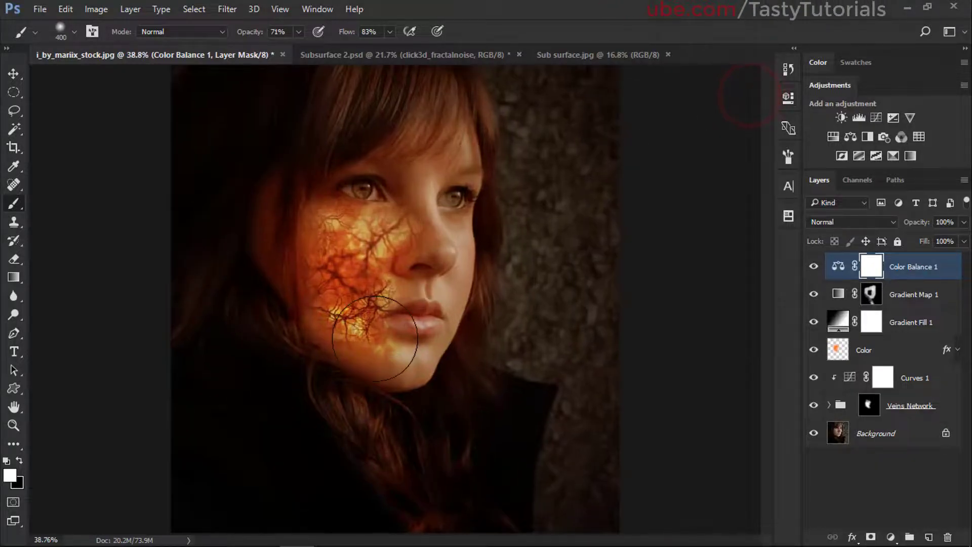
pyautogui.click(15, 74)
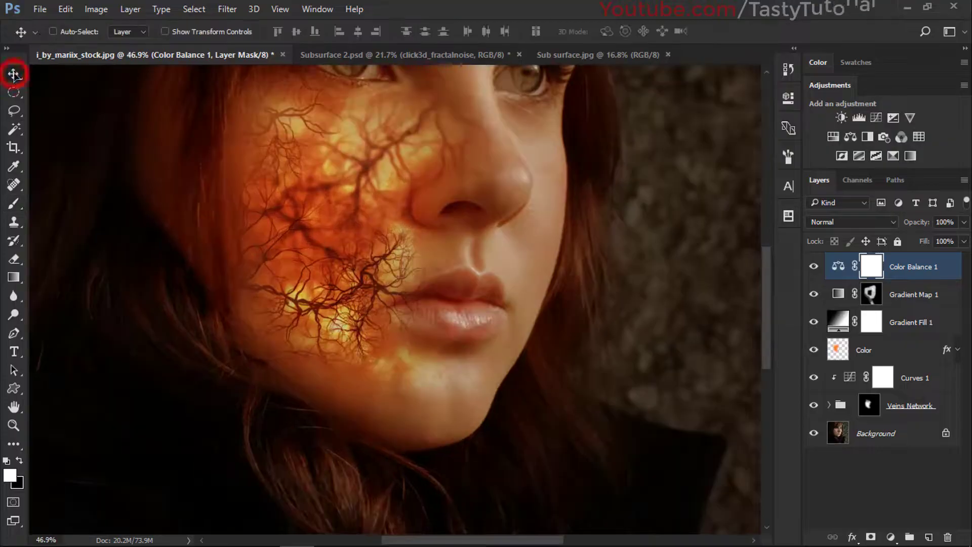
pyautogui.scroll(-6, 376, 219)
pyautogui.scroll(3, 340, 276)
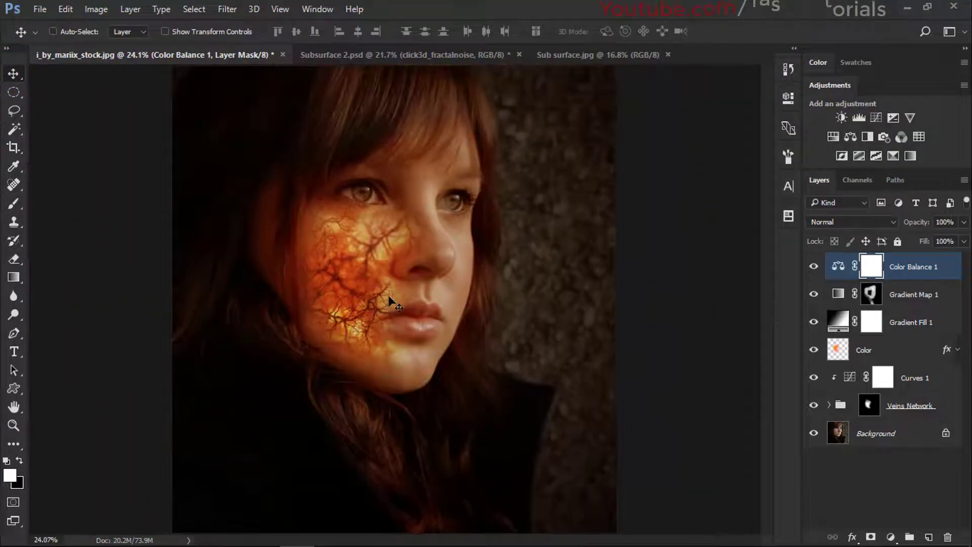
pyautogui.scroll(-2, 376, 338)
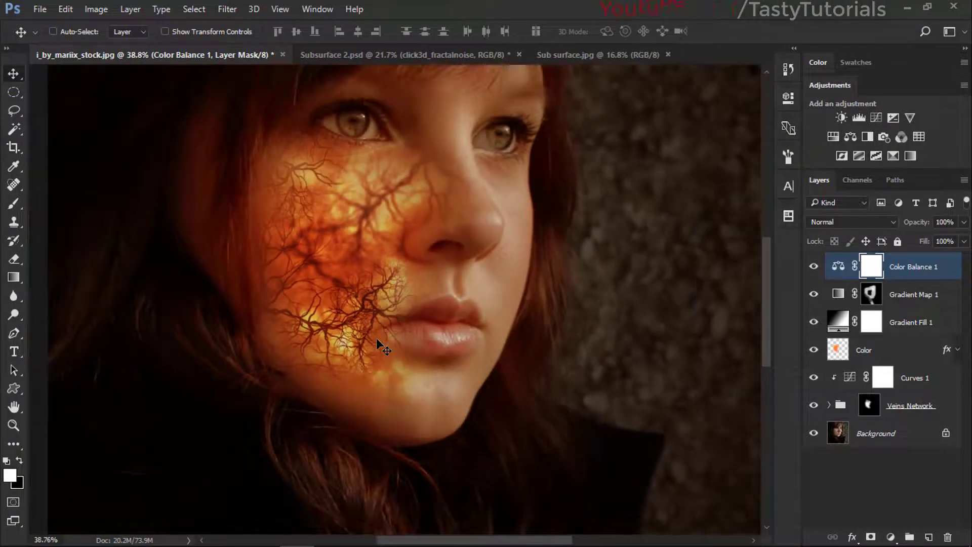
pyautogui.scroll(-2, 420, 282)
pyautogui.scroll(2, 364, 223)
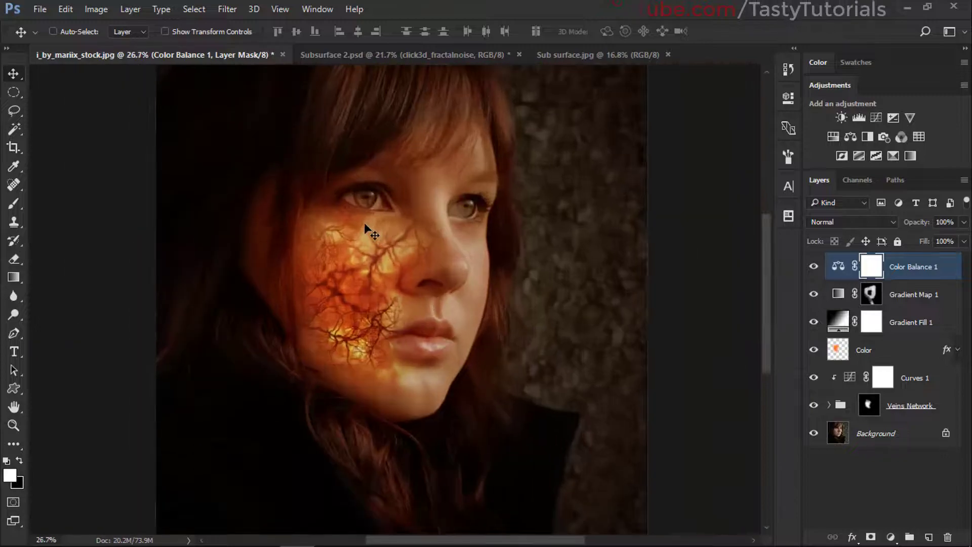
pyautogui.scroll(-2, 364, 223)
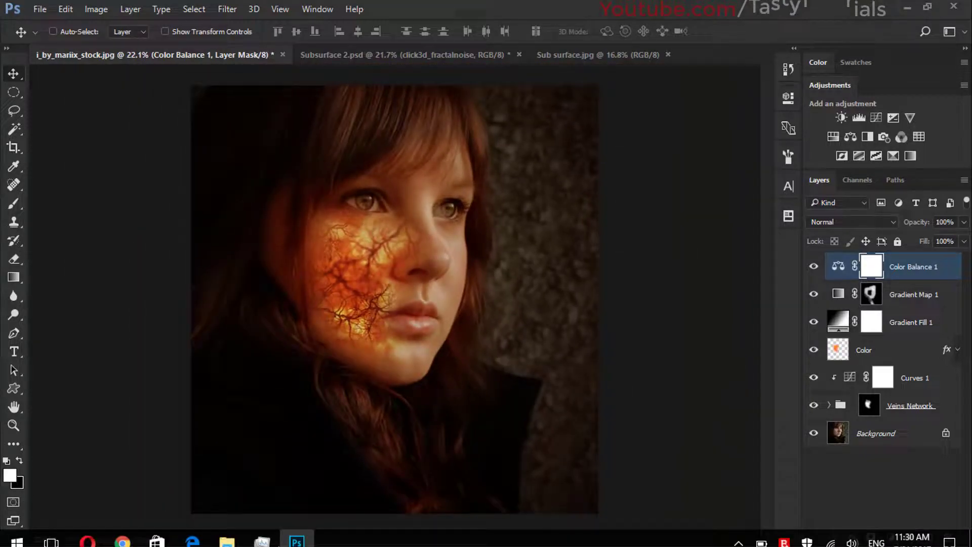
# Place the Fire-Embers-32-ProRes image over the glowing cheek, scaled down and rotated to about -54 degrees
pyautogui.click(227, 541)
pyautogui.moveTo(239, 187); pyautogui.dragTo(313, 264)
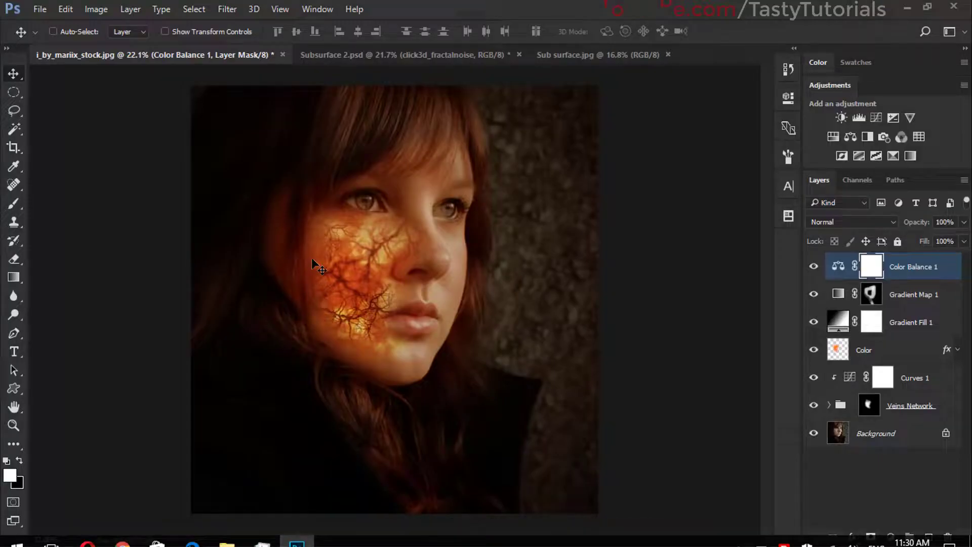
pyautogui.moveTo(417, 305); pyautogui.dragTo(366, 307)
pyautogui.moveTo(415, 254); pyautogui.dragTo(348, 243)
pyautogui.doubleClick(347, 262)
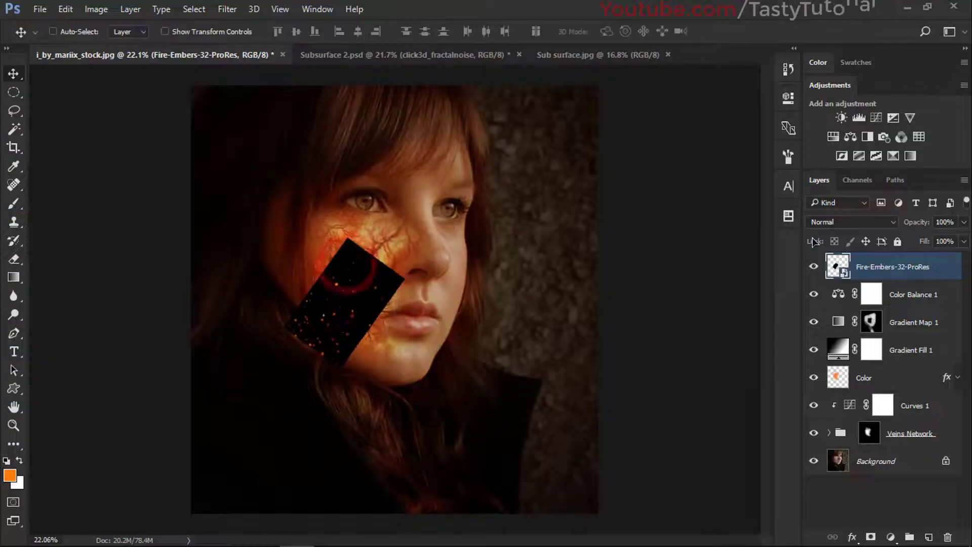
# Set the fire embers layer's blend mode to Screen and nudge it over the cheek
pyautogui.click(831, 222)
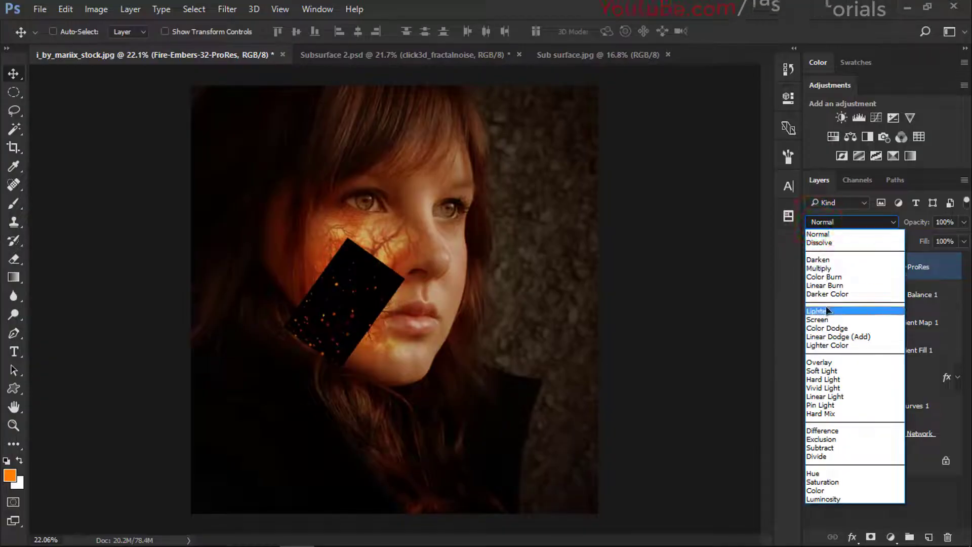
pyautogui.click(818, 320)
pyautogui.moveTo(345, 316); pyautogui.dragTo(367, 324)
# Enlarge the fire embers layer to about 108% and shift it across the cheek towards the mouth
pyautogui.hotkey('ctrl', 't')
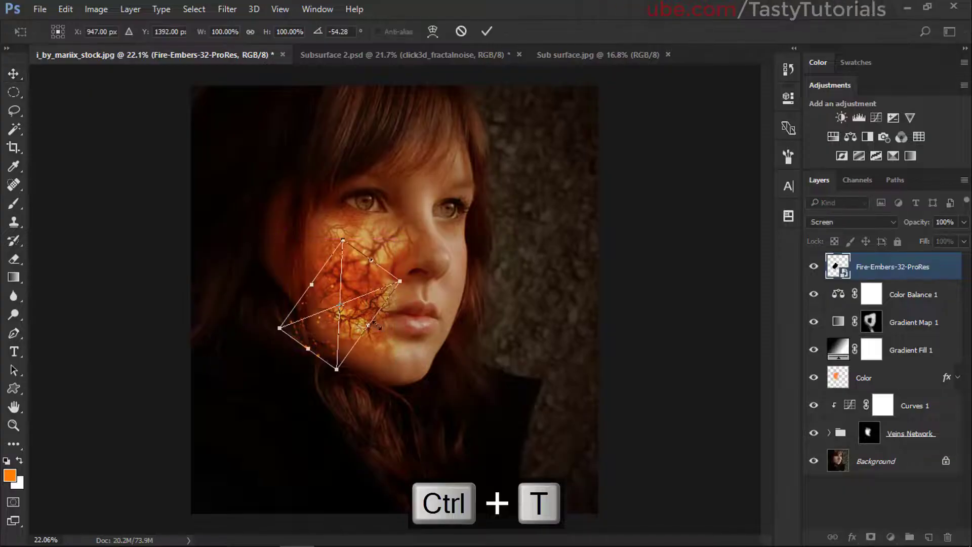
pyautogui.moveTo(402, 278); pyautogui.dragTo(426, 269)
pyautogui.moveTo(349, 307); pyautogui.dragTo(371, 303)
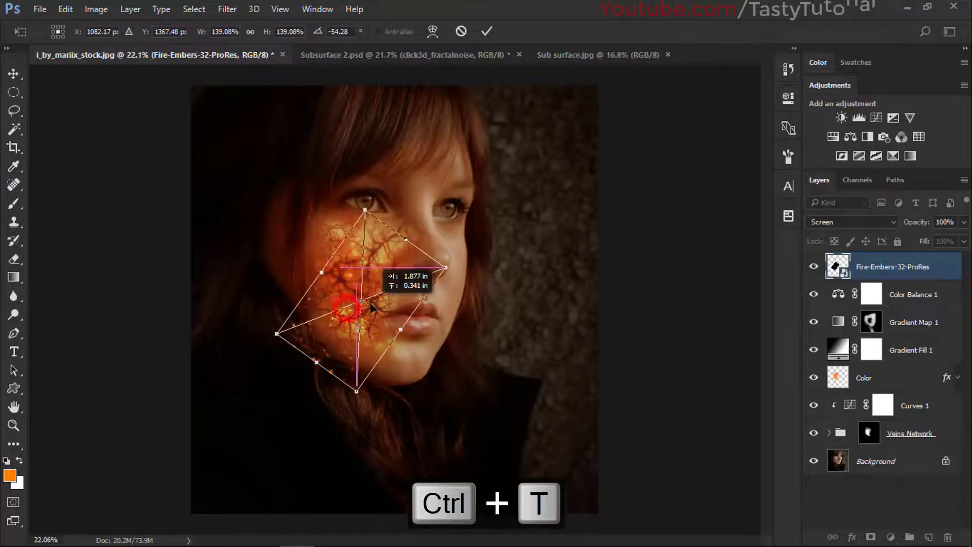
pyautogui.moveTo(444, 267); pyautogui.dragTo(428, 274)
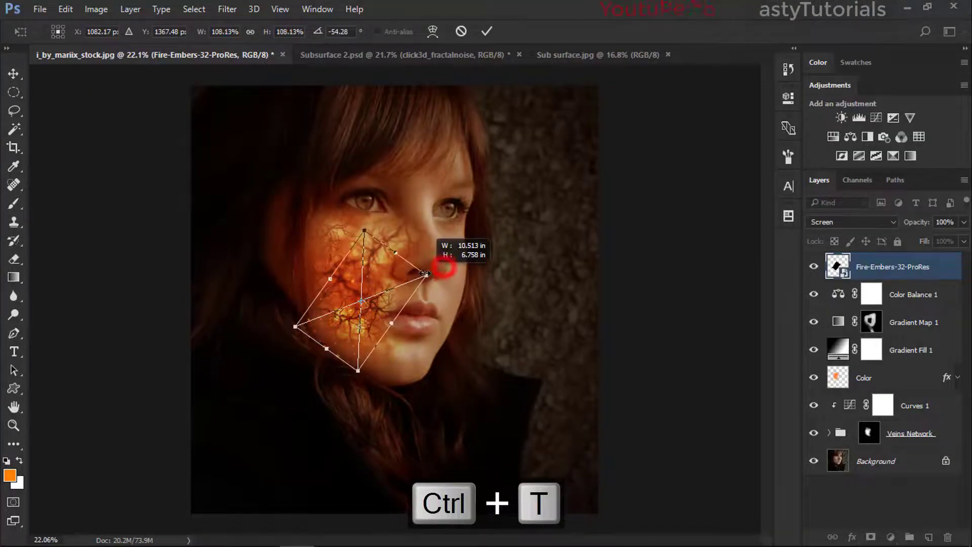
pyautogui.doubleClick(394, 309)
# Rotate the fire embers further and move them down so they scatter along and below the jaw
pyautogui.scroll(1, 377, 306)
pyautogui.moveTo(378, 310); pyautogui.dragTo(351, 332)
pyautogui.hotkey('ctrl', 't')
pyautogui.moveTo(379, 228); pyautogui.dragTo(341, 394)
pyautogui.moveTo(358, 314); pyautogui.dragTo(351, 345)
pyautogui.doubleClick(352, 345)
# Add a new layer above the fire embers and set the brush's foreground color to orange-red ff4200
pyautogui.scroll(2, 319, 379)
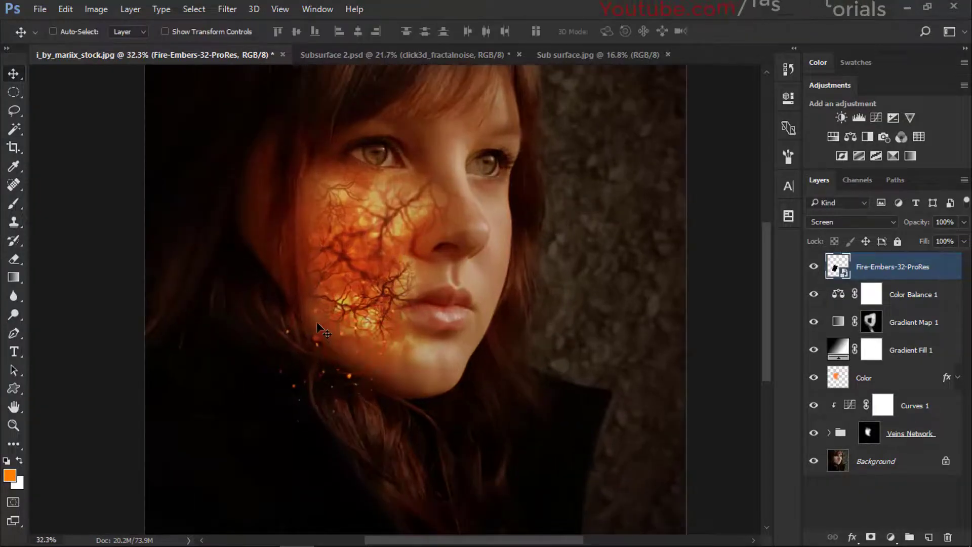
pyautogui.moveTo(364, 266); pyautogui.dragTo(343, 304)
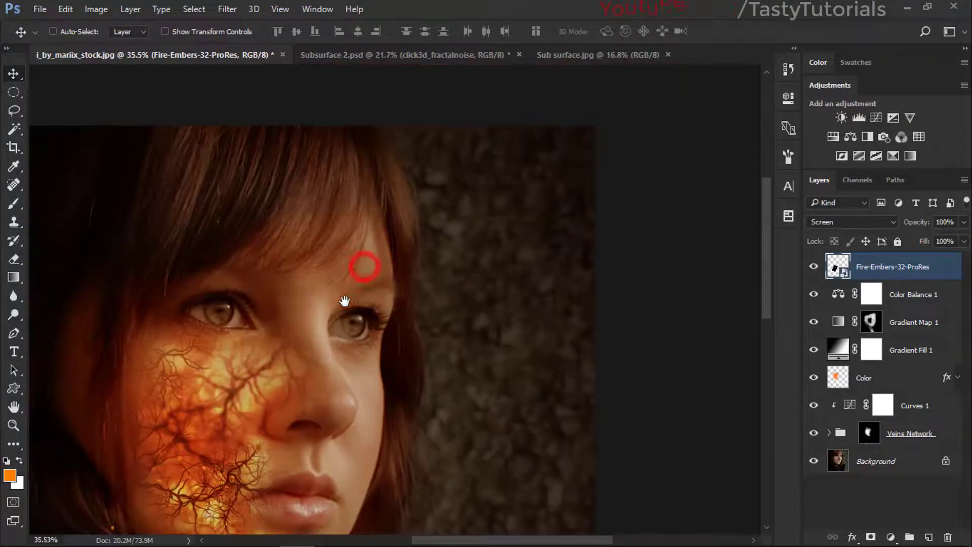
pyautogui.moveTo(300, 401); pyautogui.dragTo(349, 381)
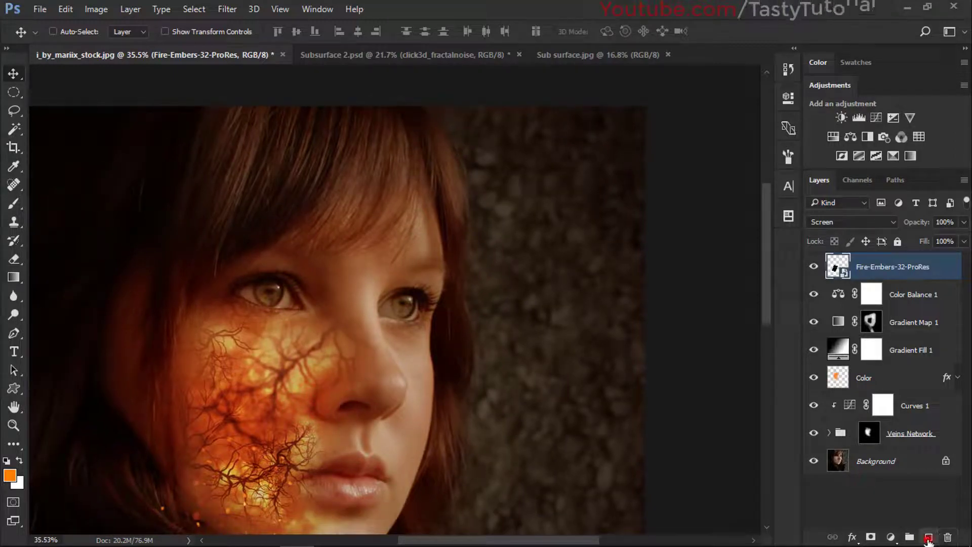
pyautogui.click(928, 537)
pyautogui.press('b')
pyautogui.scroll(3, 263, 292)
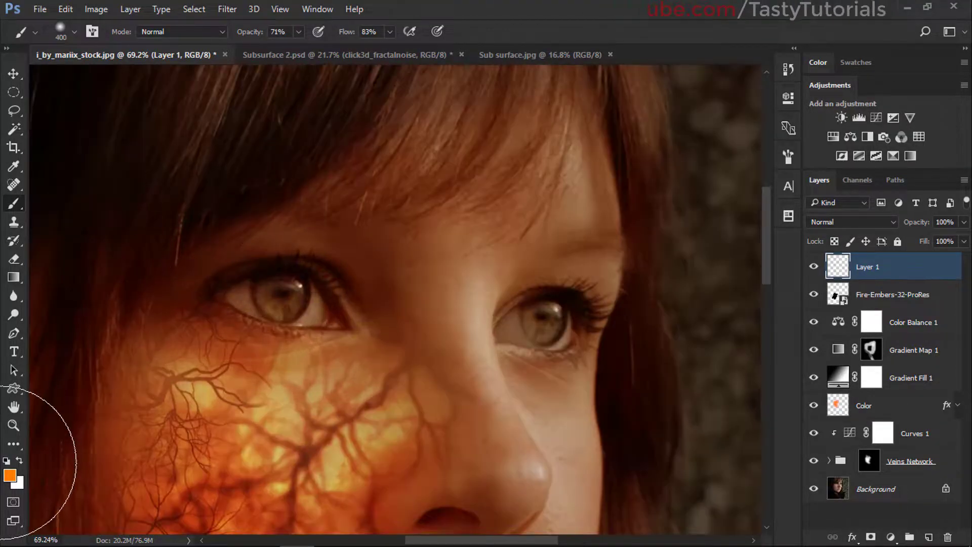
pyautogui.click(9, 476)
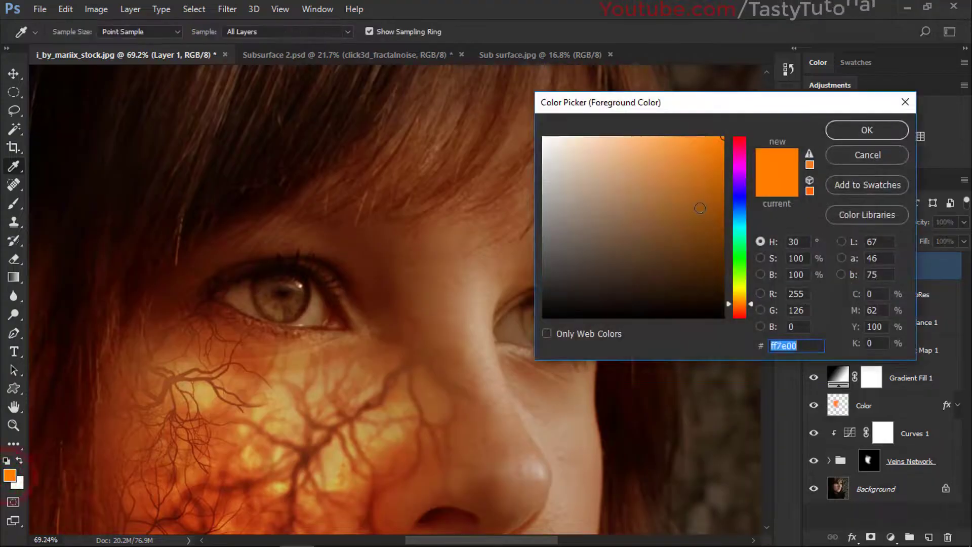
pyautogui.moveTo(731, 305); pyautogui.dragTo(736, 314)
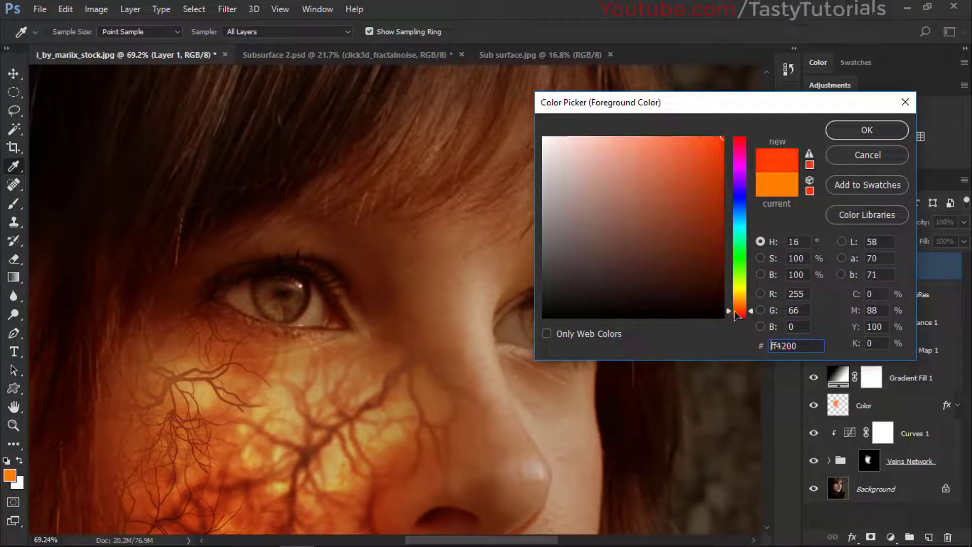
pyautogui.click(853, 127)
pyautogui.press('b')
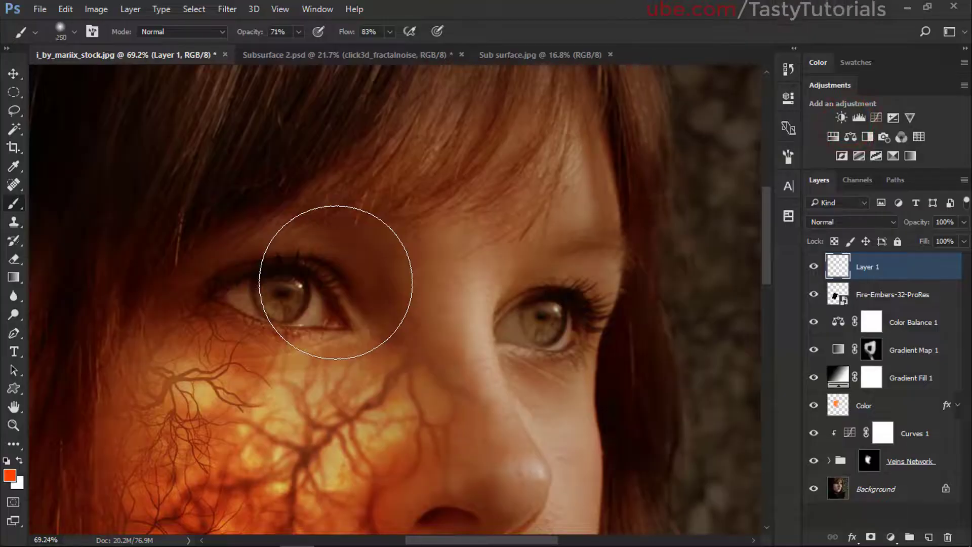
# Reduce the brush size to 100 px, try a dab over one iris at 71% opacity, and undo it
pyautogui.press('[')
pyautogui.press('[')
pyautogui.press('[')
pyautogui.press('[')
pyautogui.press('[')
pyautogui.press('[')
pyautogui.press('[')
pyautogui.click(280, 291)
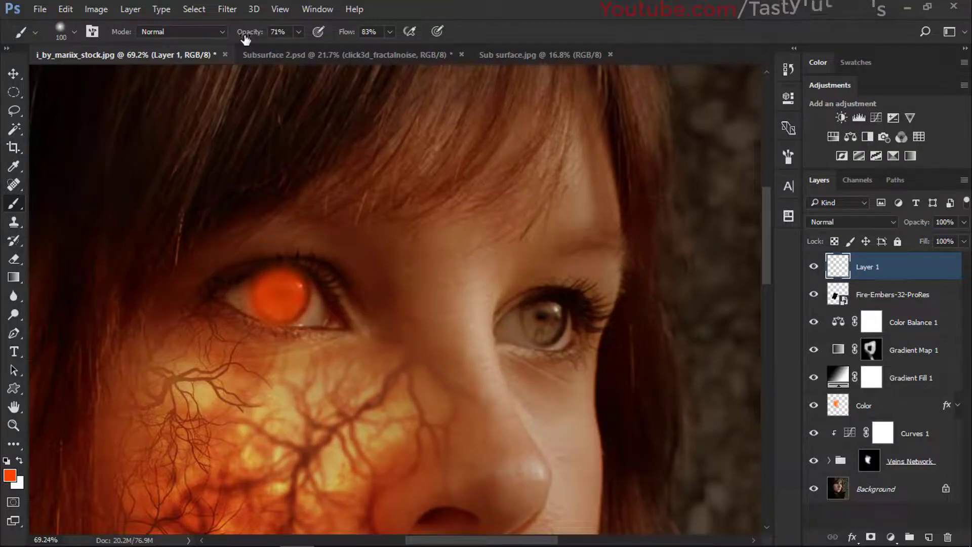
pyautogui.hotkey('ctrl', 'alt', 'z')
# Set the brush opacity and flow to 100% and paint both irises orange-red on the new layer
pyautogui.moveTo(248, 33); pyautogui.dragTo(324, 29)
pyautogui.click(353, 33)
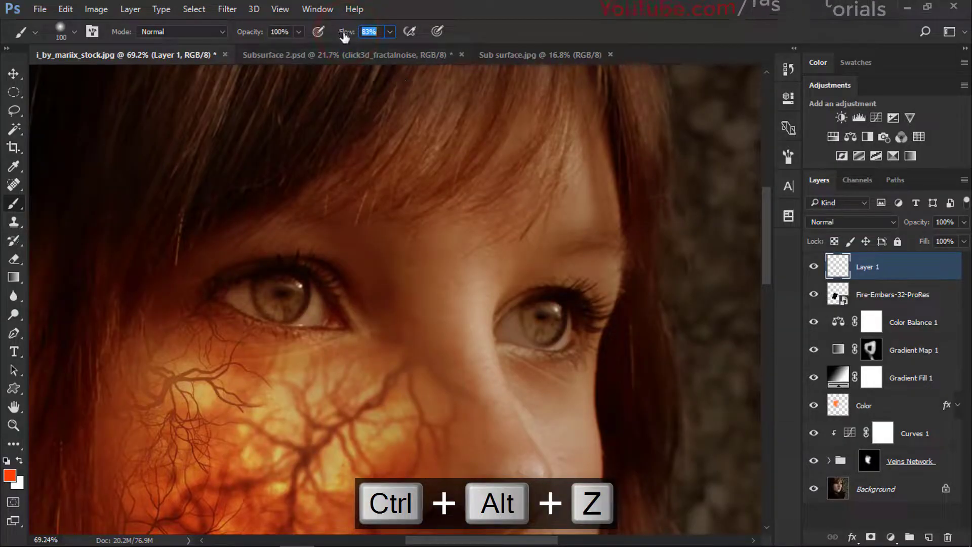
pyautogui.moveTo(345, 35); pyautogui.dragTo(406, 56)
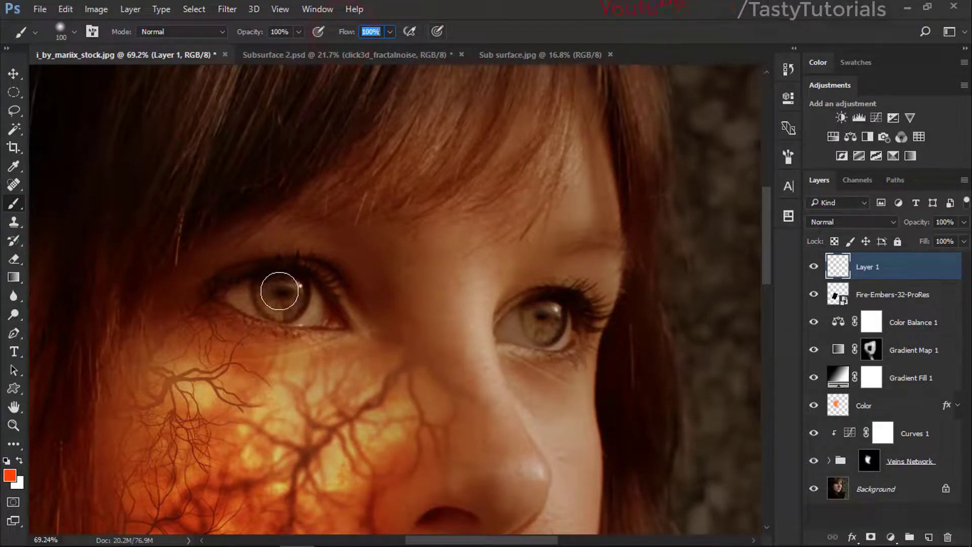
pyautogui.click(280, 291)
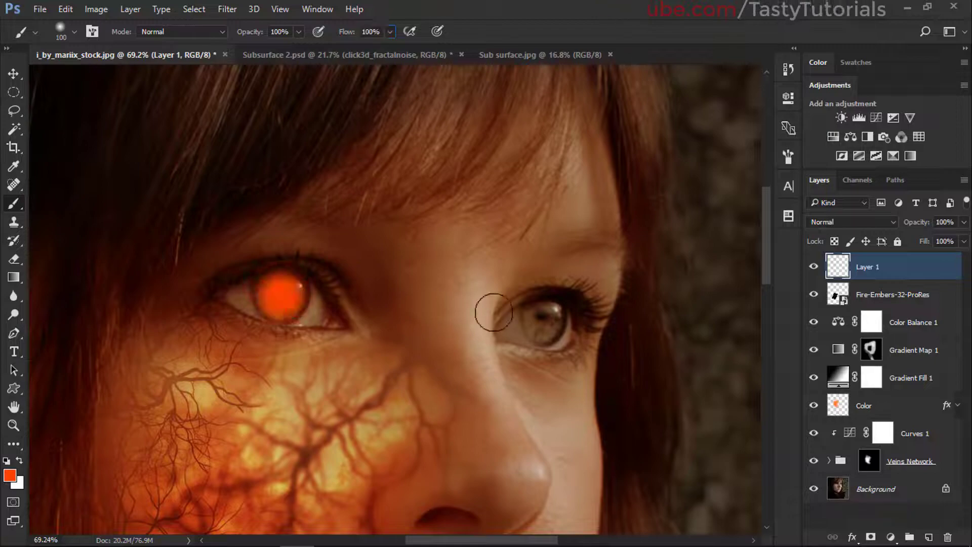
pyautogui.click(545, 319)
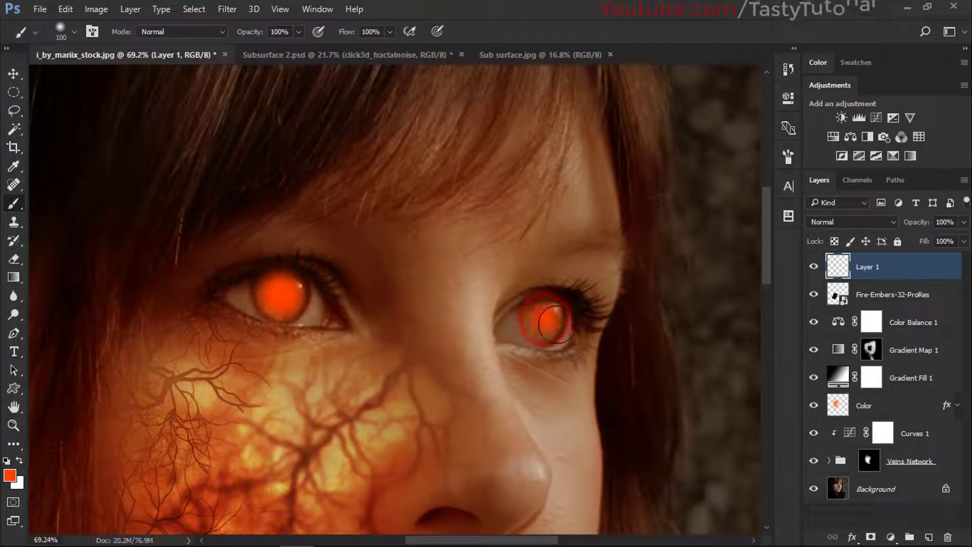
pyautogui.click(545, 321)
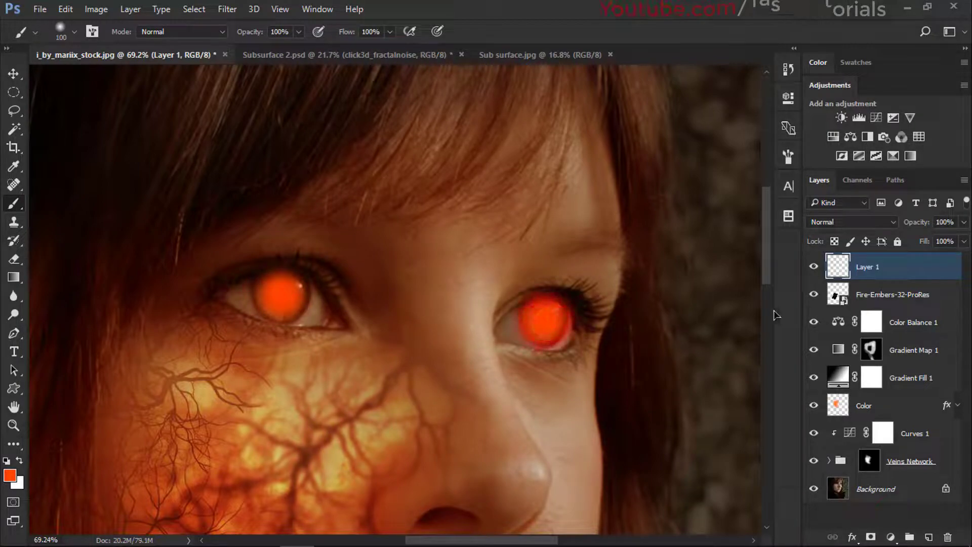
# Try the Color Dodge blend mode on the painted eye layer
pyautogui.click(845, 222)
pyautogui.click(845, 222)
pyautogui.click(845, 222)
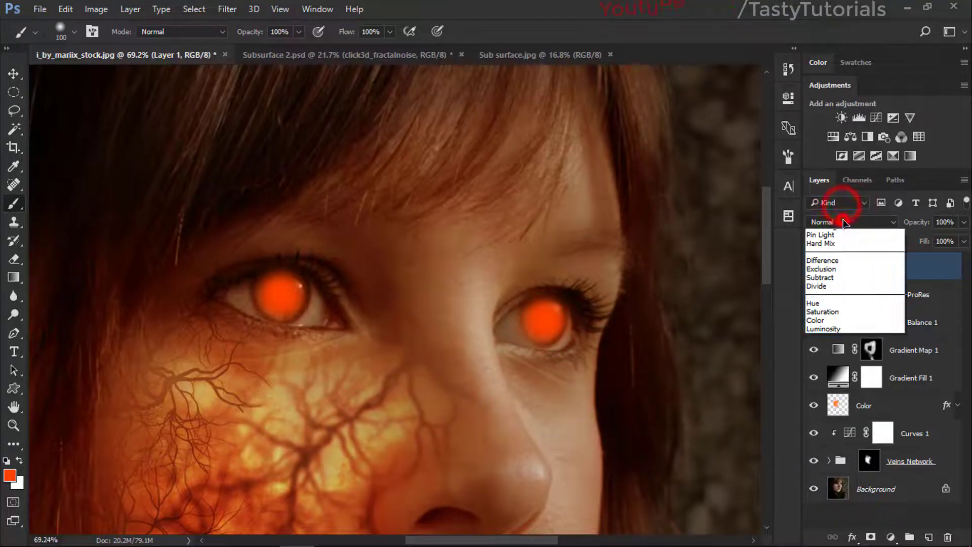
pyautogui.click(825, 328)
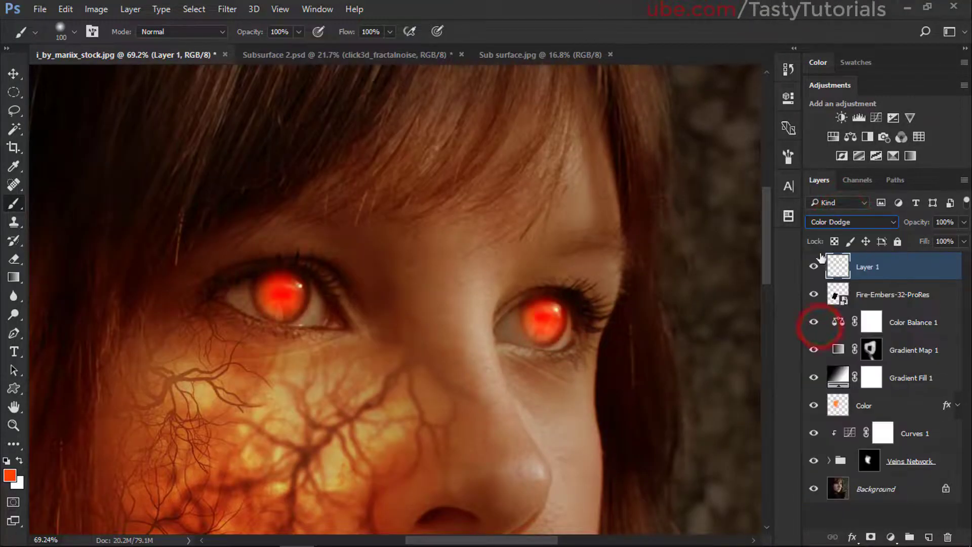
# Set the painted eye layer's blend mode to Overlay and check the eyes against the whole portrait
pyautogui.click(833, 222)
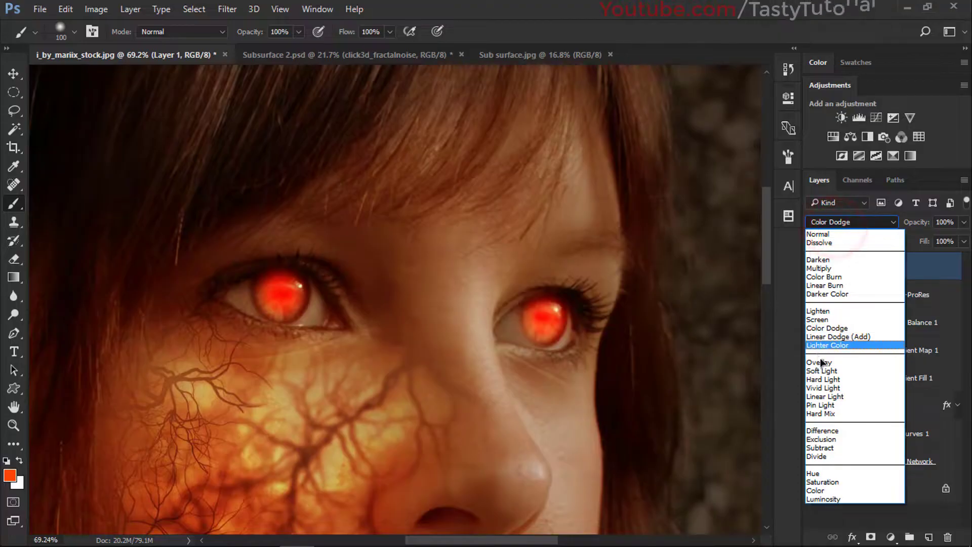
pyautogui.click(821, 362)
pyautogui.scroll(2, 360, 278)
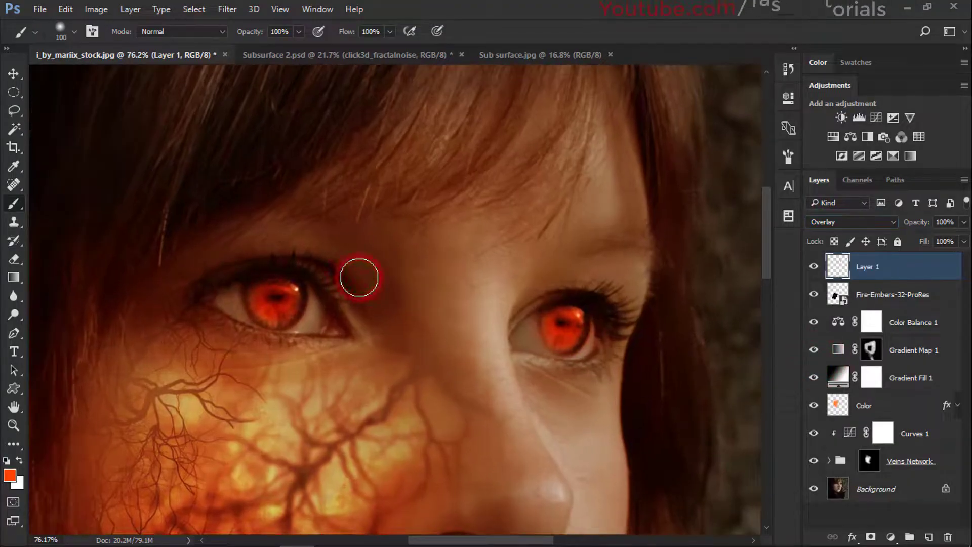
pyautogui.scroll(-4, 359, 278)
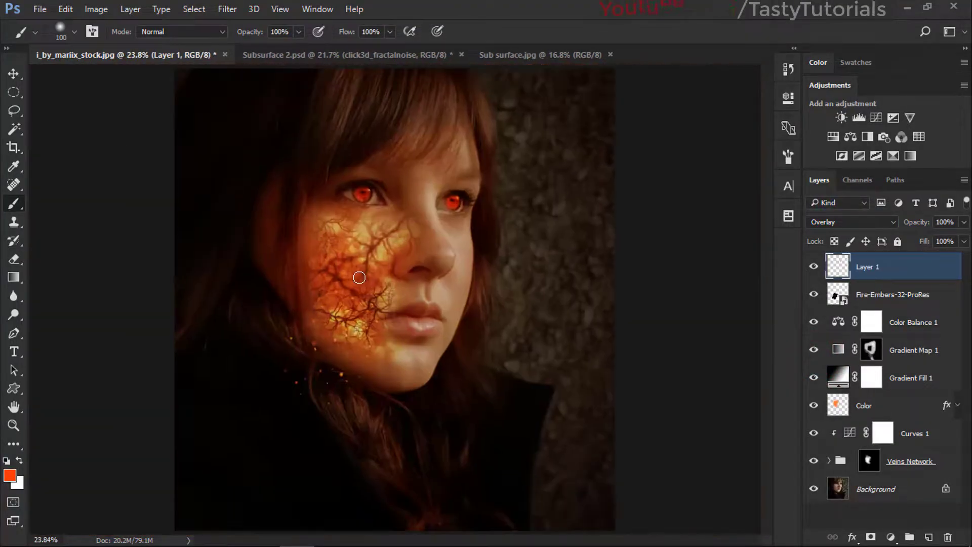
pyautogui.scroll(2, 359, 278)
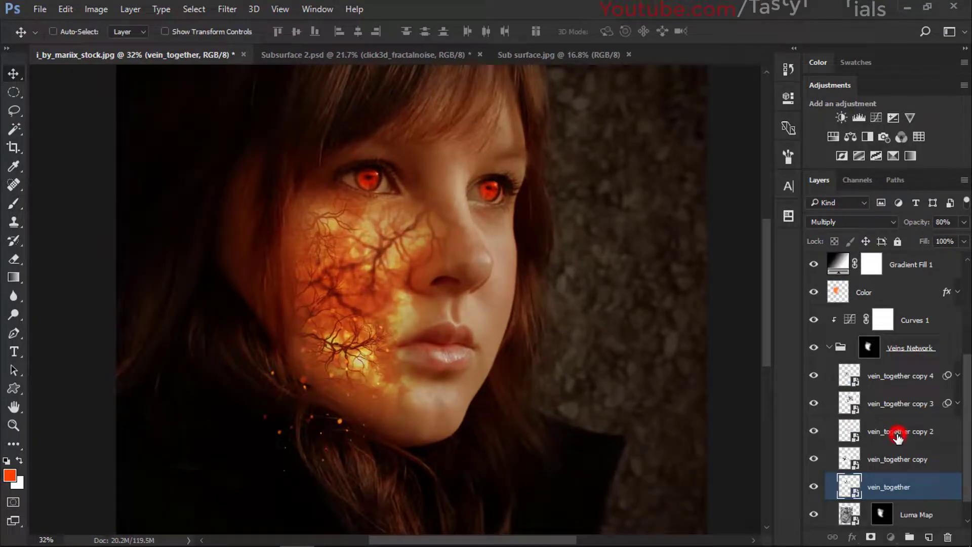
# Nudge the vein_together copy 2 layer in the Veins Network group up and towards the mouth
pyautogui.click(898, 433)
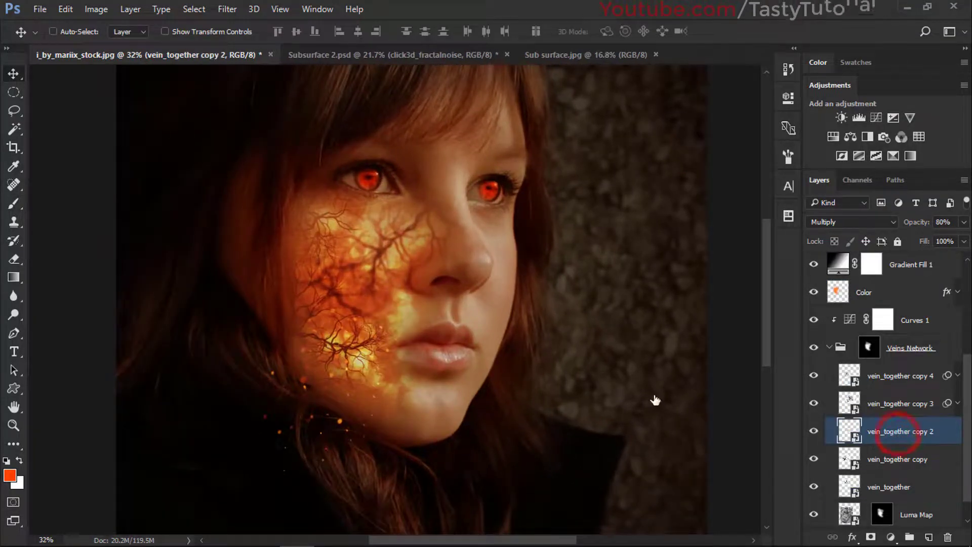
pyautogui.hotkey('shift', 'Right')
pyautogui.hotkey('shift', 'Up')
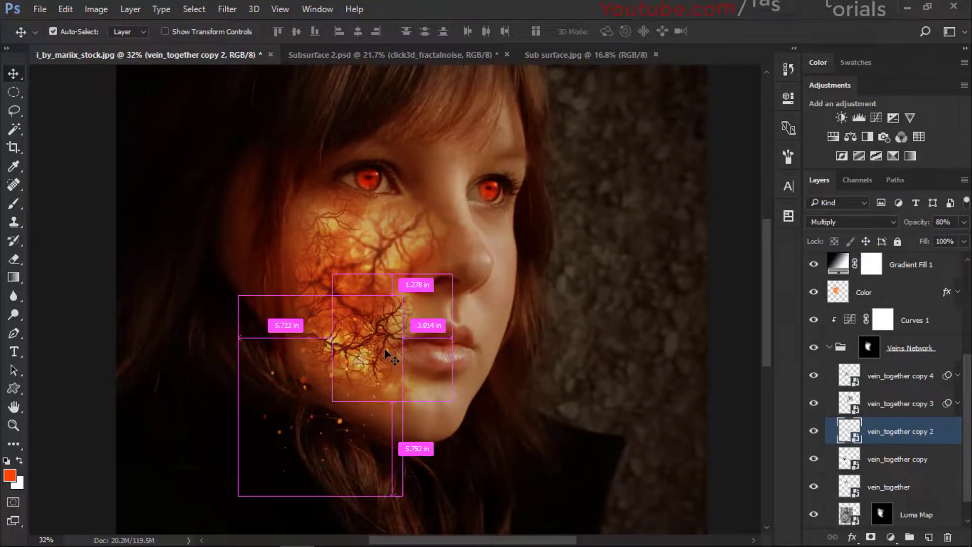
# Scale vein_together copy 2 to about 94.6%, shift it closer to the corner of the mouth, and review the portrait
pyautogui.hotkey('ctrl', 't')
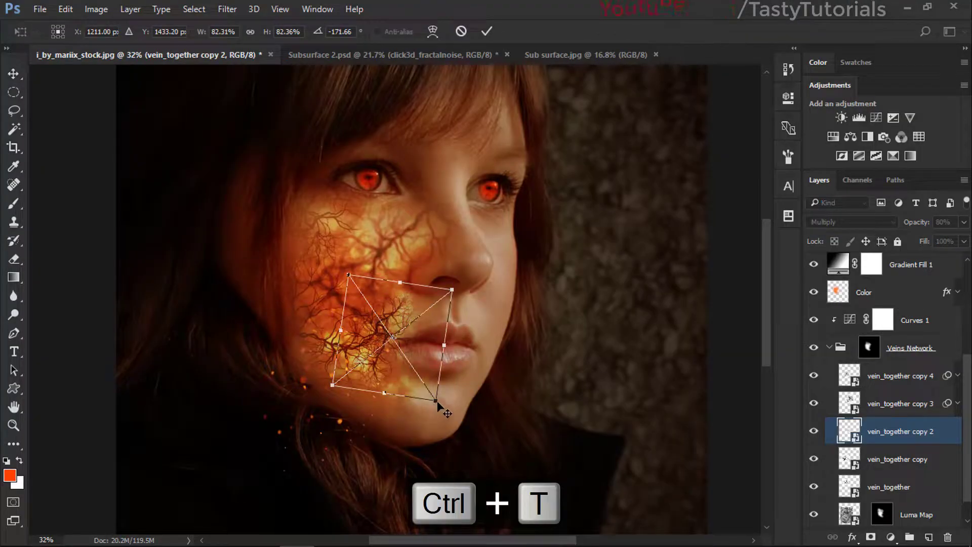
pyautogui.keyDown('ctrl'); pyautogui.click(423, 375); pyautogui.keyUp('ctrl')
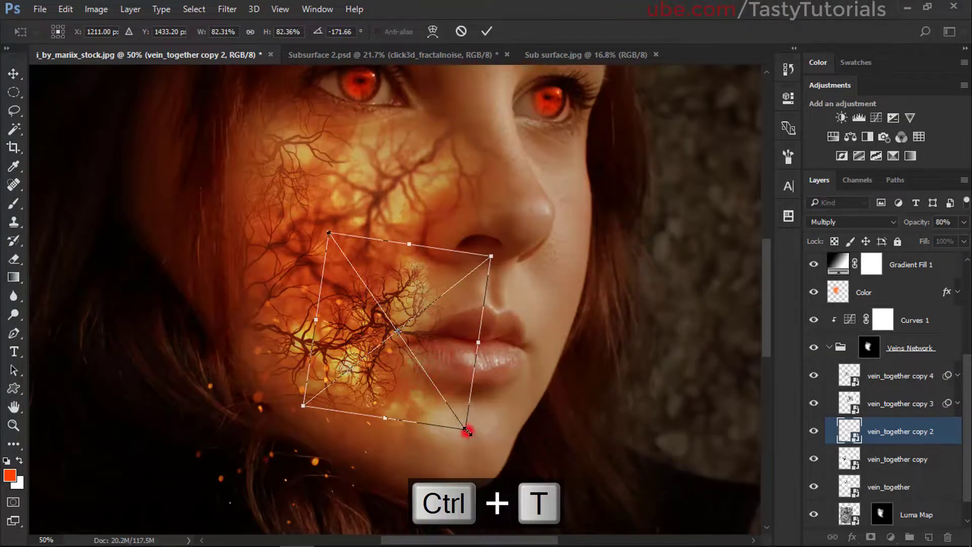
pyautogui.moveTo(467, 431); pyautogui.dragTo(486, 446)
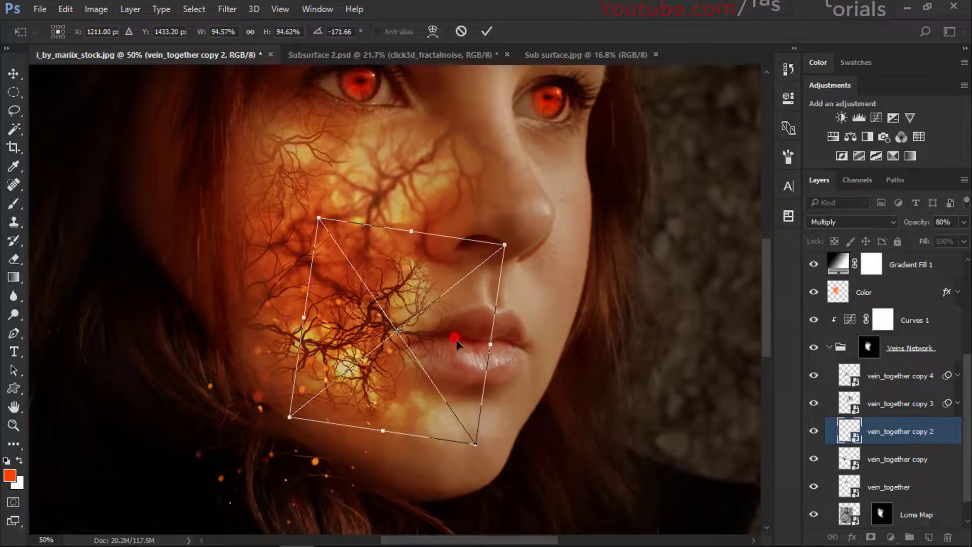
pyautogui.moveTo(457, 339); pyautogui.dragTo(479, 342)
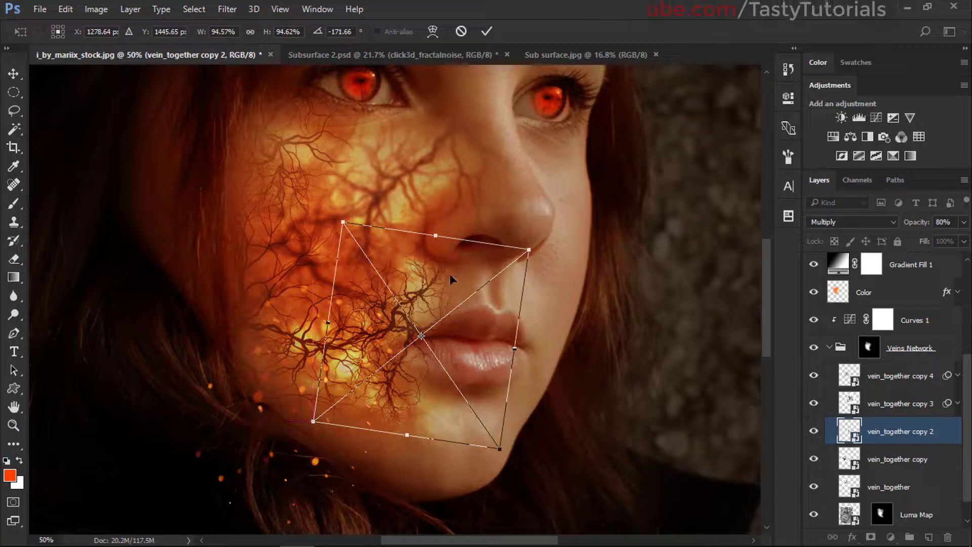
pyautogui.click(486, 31)
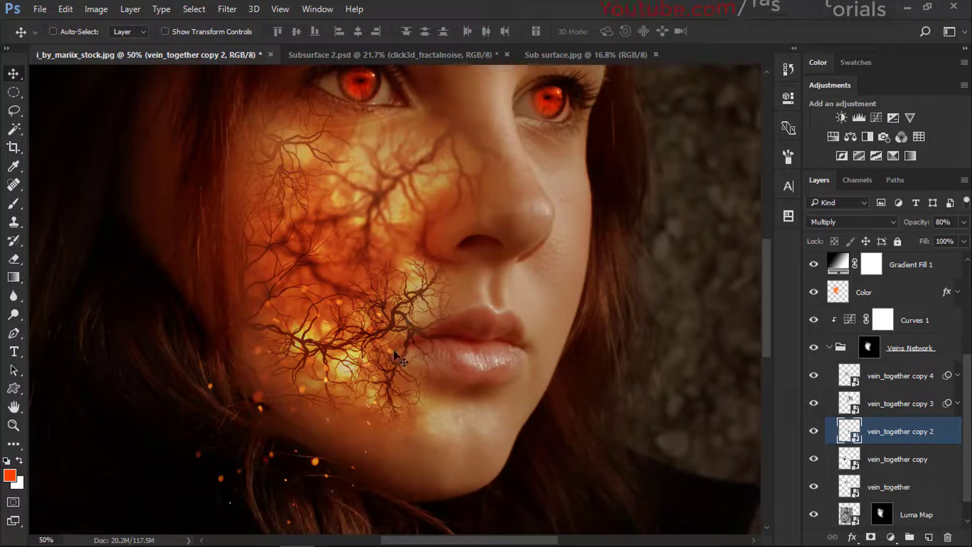
pyautogui.moveTo(417, 337); pyautogui.dragTo(349, 360)
pyautogui.keyDown('alt'); pyautogui.scroll(-5, 383, 334); pyautogui.keyUp('alt')
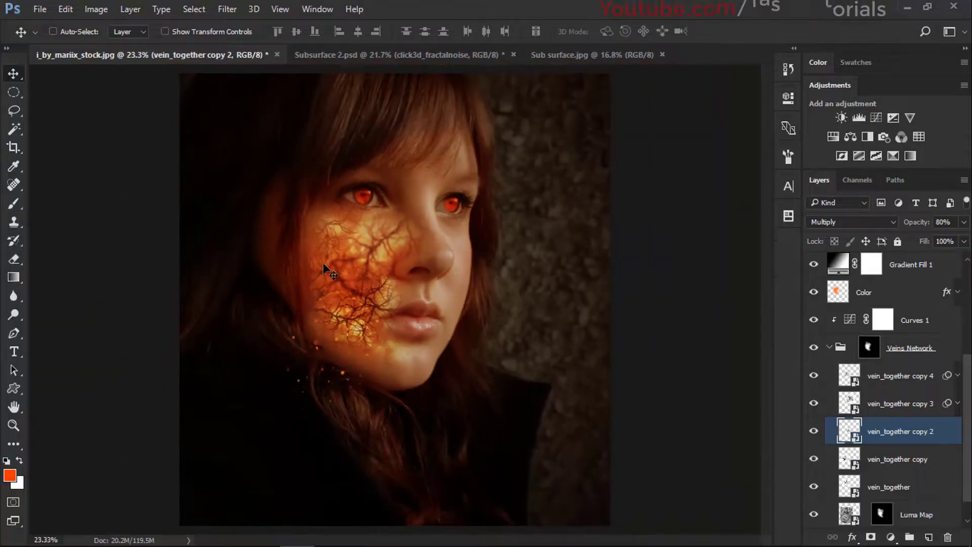
pyautogui.scroll(2, 325, 264)
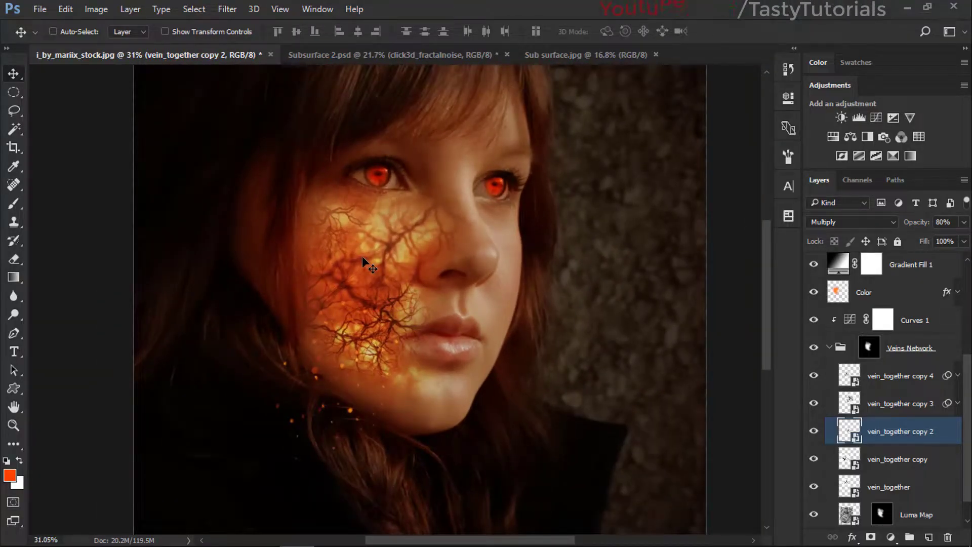
pyautogui.scroll(-2, 389, 272)
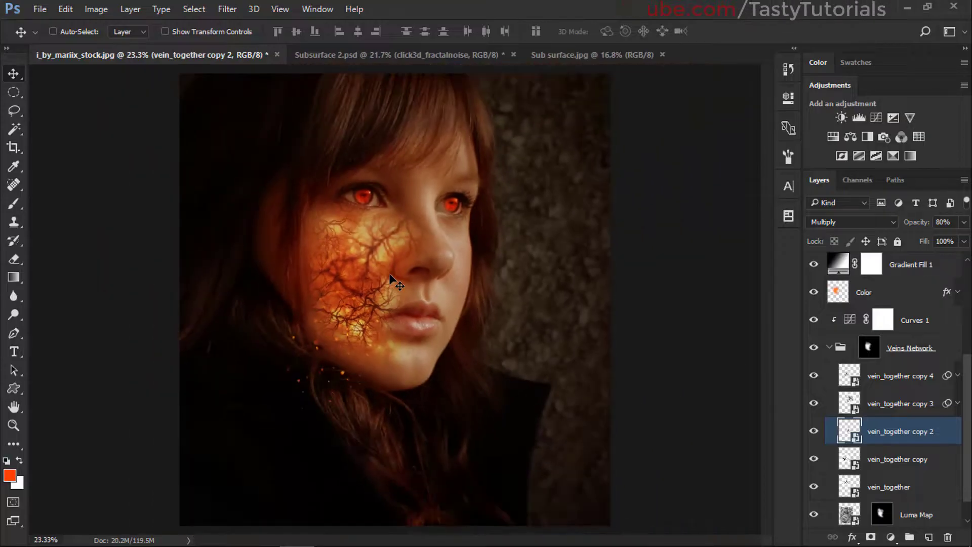